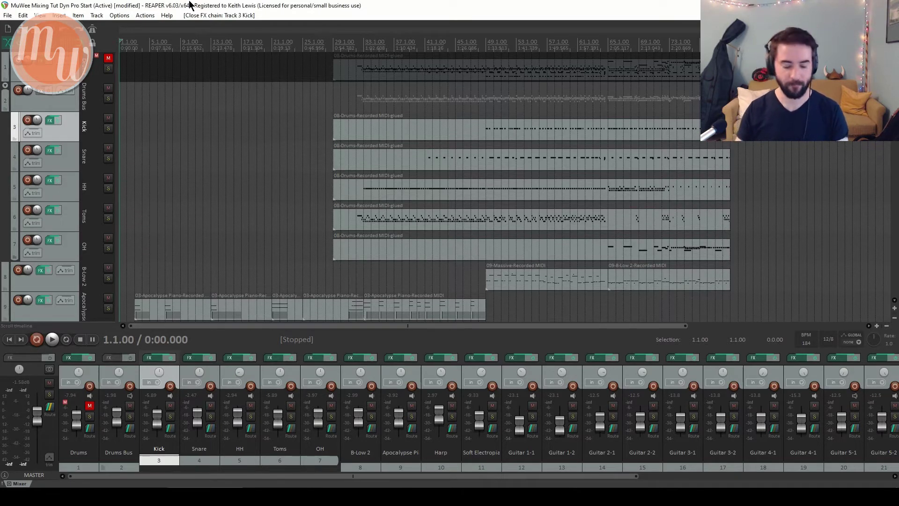
Play the full mix from the start of the project to listen to it, and stop playback
{"action": "key", "text": "space"}
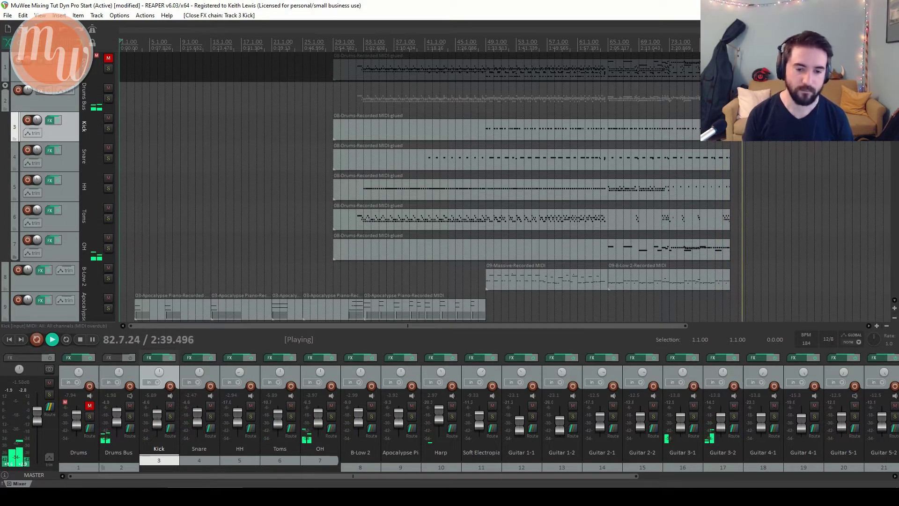
{"action": "key", "text": "space"}
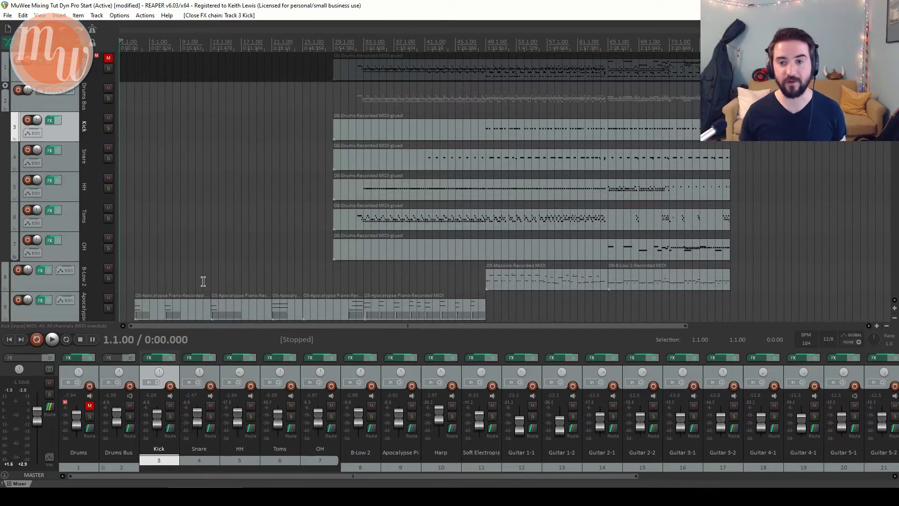
Place the edit cursor at bar 49, solo the Kick track and open its effects chain showing ReaComp
{"action": "left_click", "coordinate": [485, 42]}
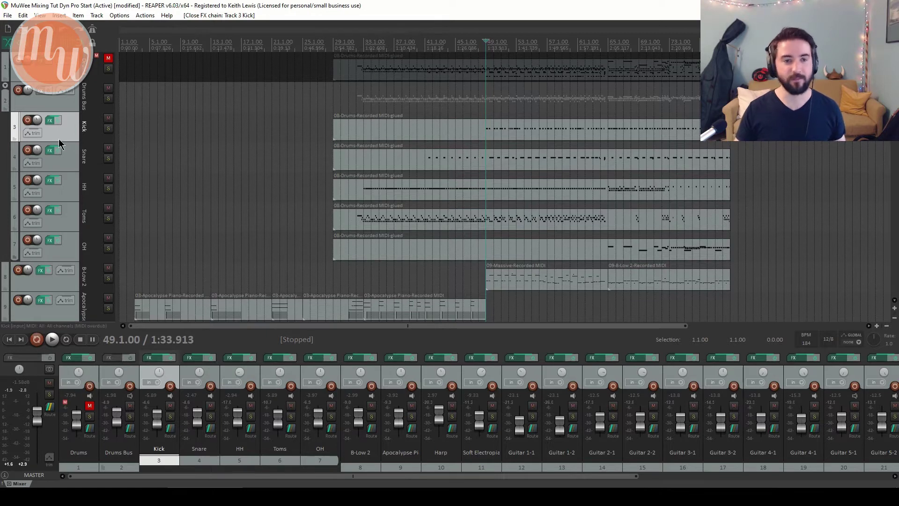
{"action": "left_click", "coordinate": [108, 129]}
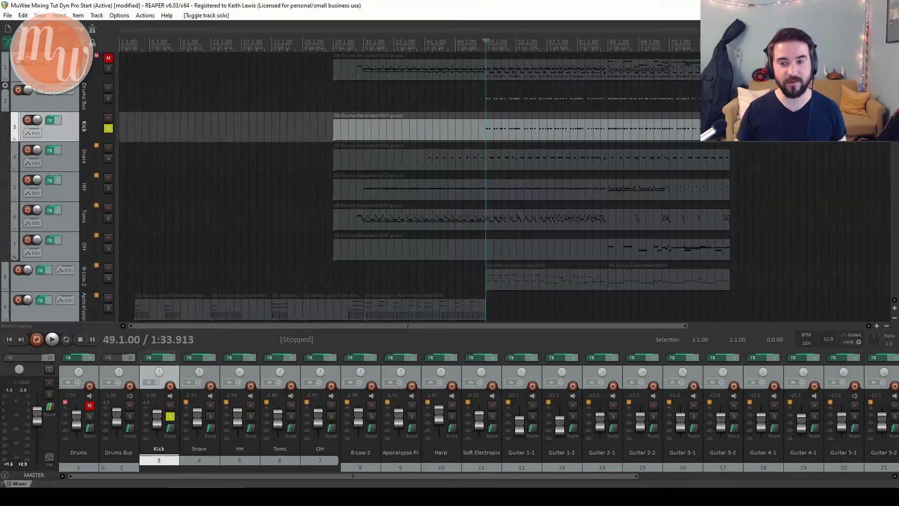
{"action": "left_click", "coordinate": [49, 123]}
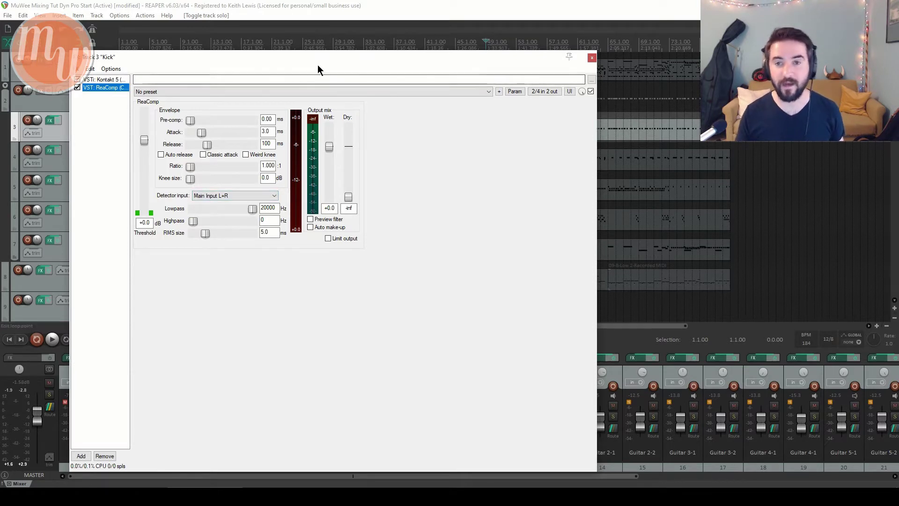
{"action": "left_click_drag", "start_coordinate": [317, 60], "coordinate": [321, 41]}
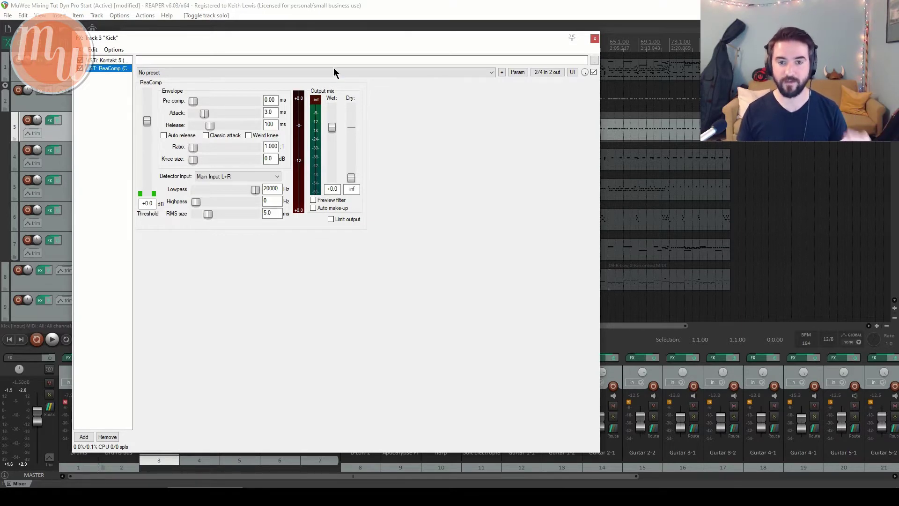
{"action": "left_click", "coordinate": [346, 5]}
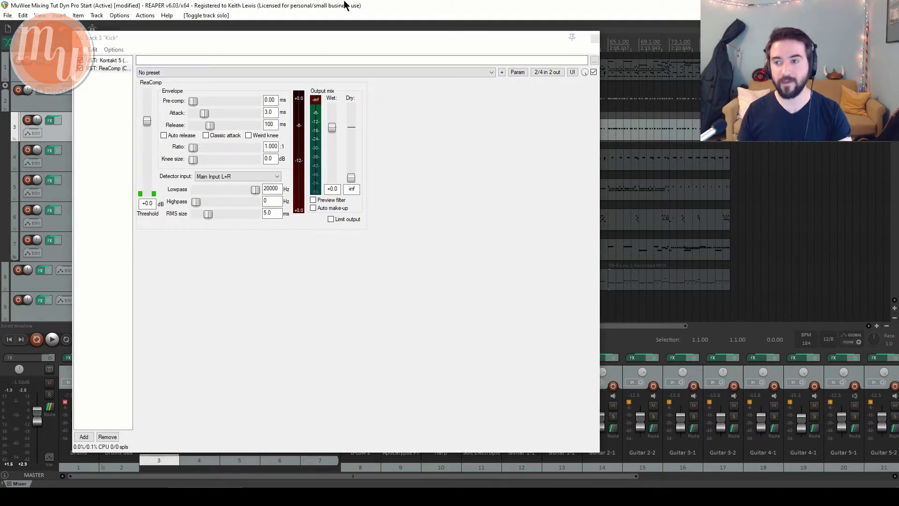
Play the soloed kick while lowering ReaComp's threshold to -13.8 dB, and stop playback
{"action": "key", "text": "space"}
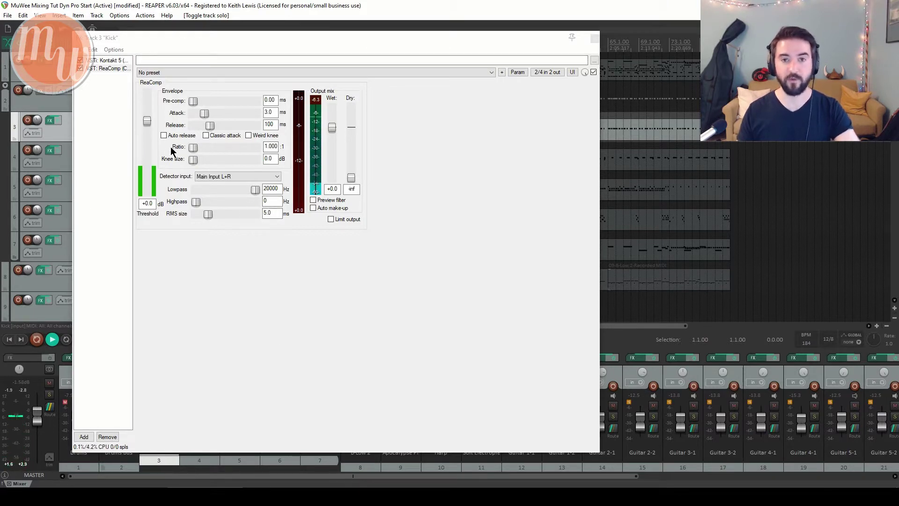
{"action": "left_click", "coordinate": [147, 122]}
{"action": "left_click_drag", "start_coordinate": [148, 127], "coordinate": [151, 163]}
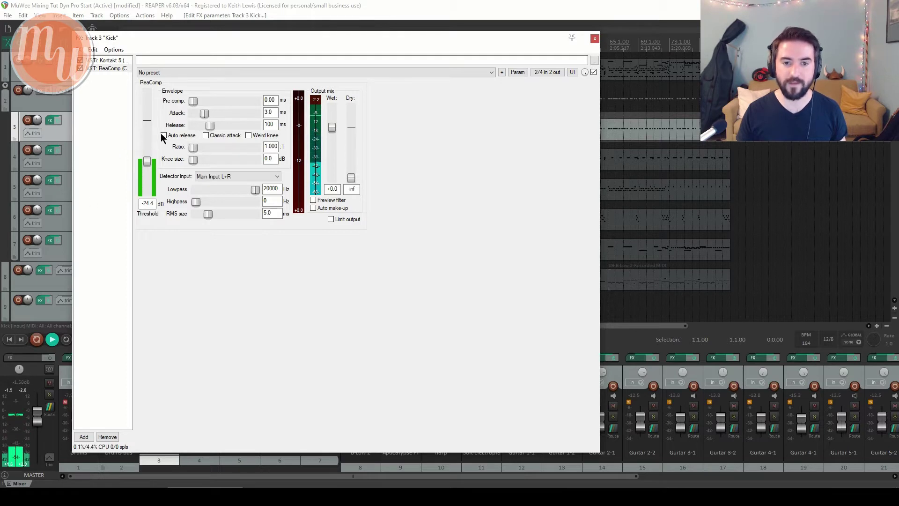
{"action": "left_click_drag", "start_coordinate": [149, 163], "coordinate": [147, 151]}
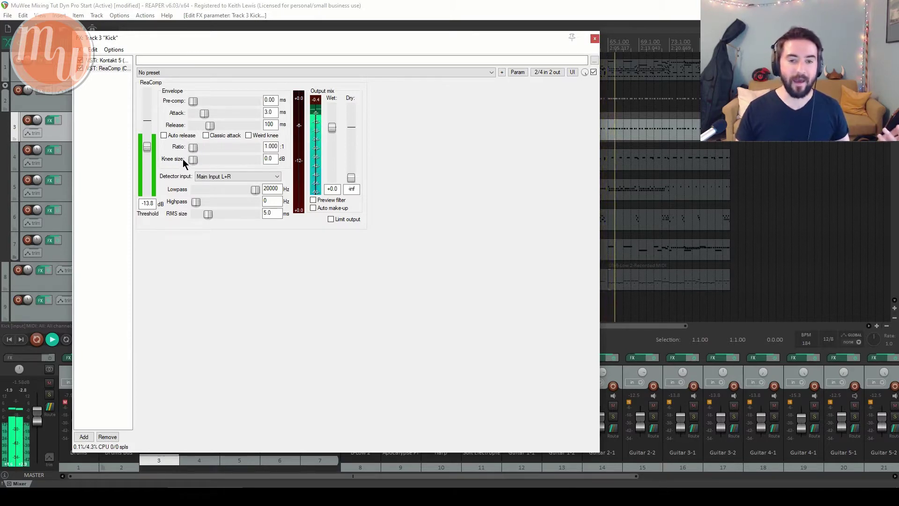
{"action": "key", "text": "space"}
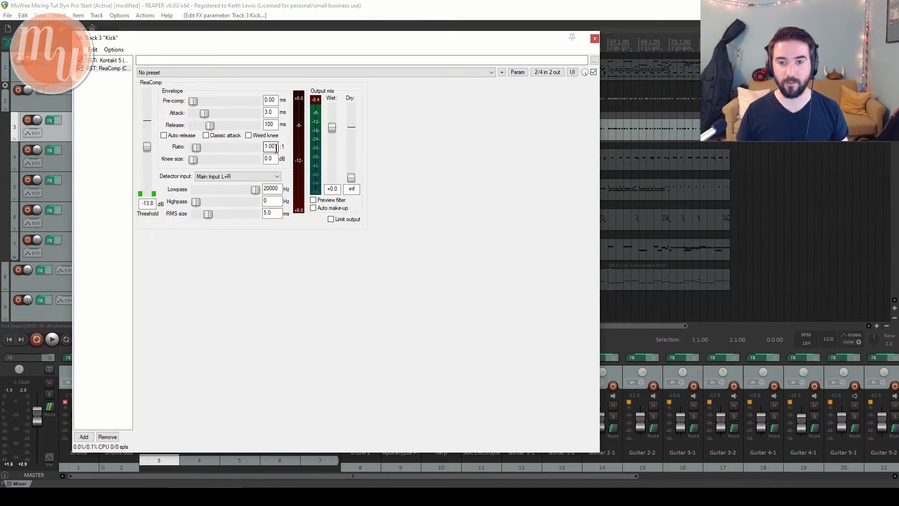
Set the compressor ratio to 2:1 and compare the kick with ReaComp bypassed and enabled during playback
{"action": "type", "text": "2"}
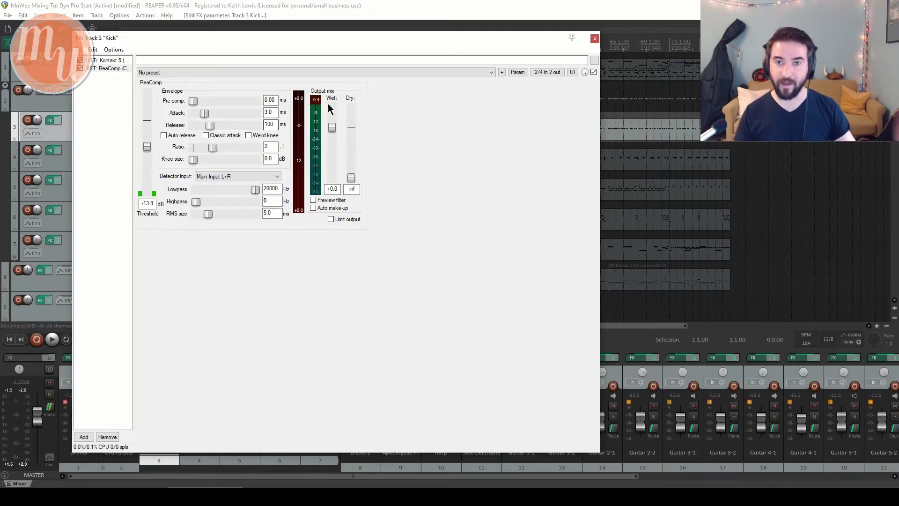
{"action": "left_click", "coordinate": [80, 68]}
{"action": "key", "text": "space"}
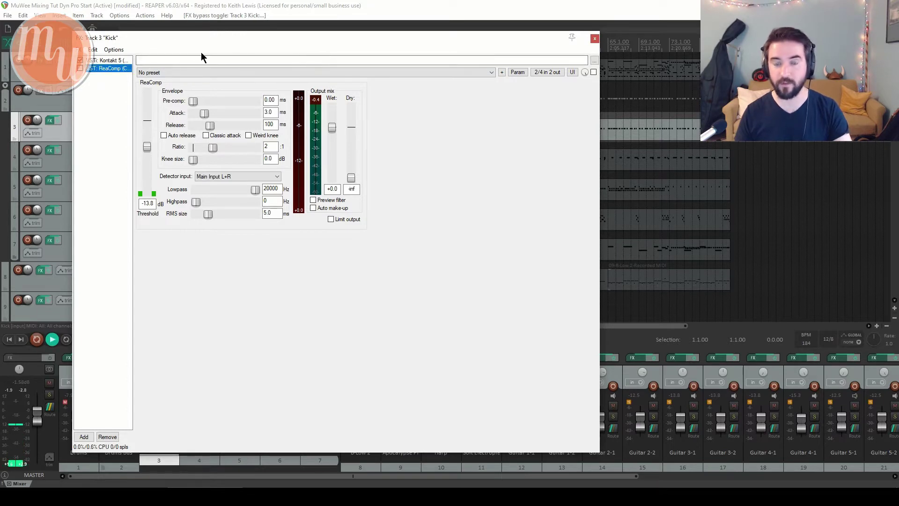
{"action": "left_click", "coordinate": [81, 69]}
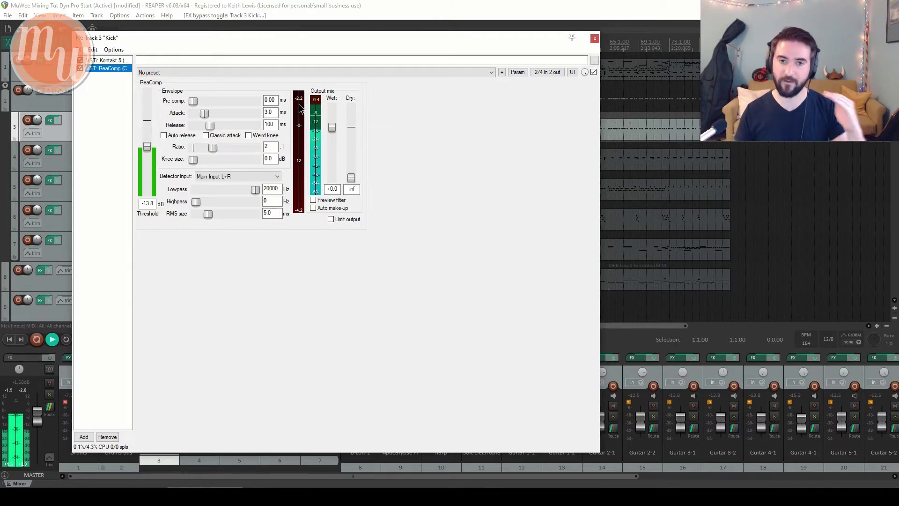
Raise ReaComp's ratio on the kick to 2.5:1 during playback
{"action": "left_click", "coordinate": [275, 147]}
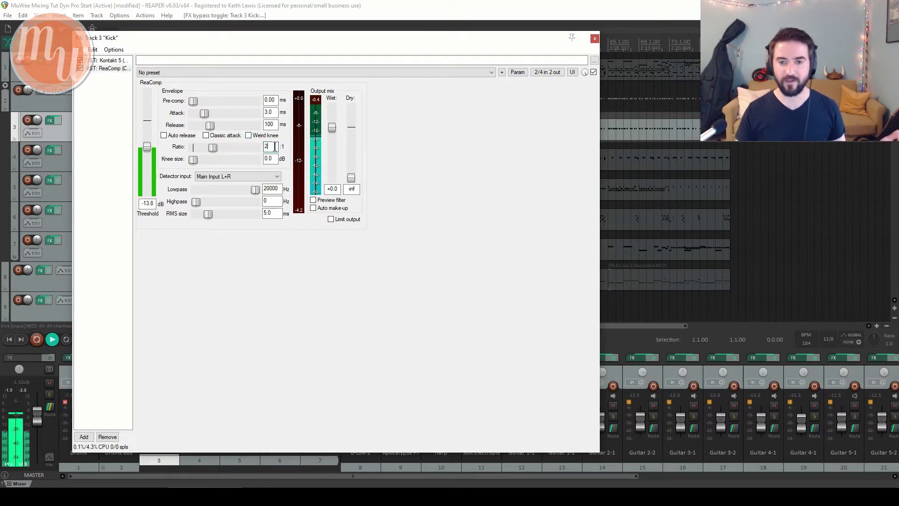
{"action": "type", "text": "."}
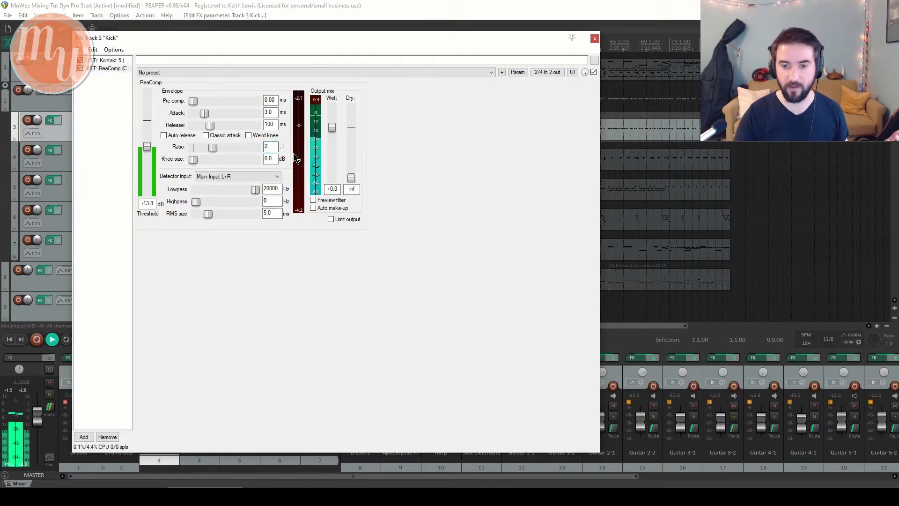
{"action": "type", "text": "5"}
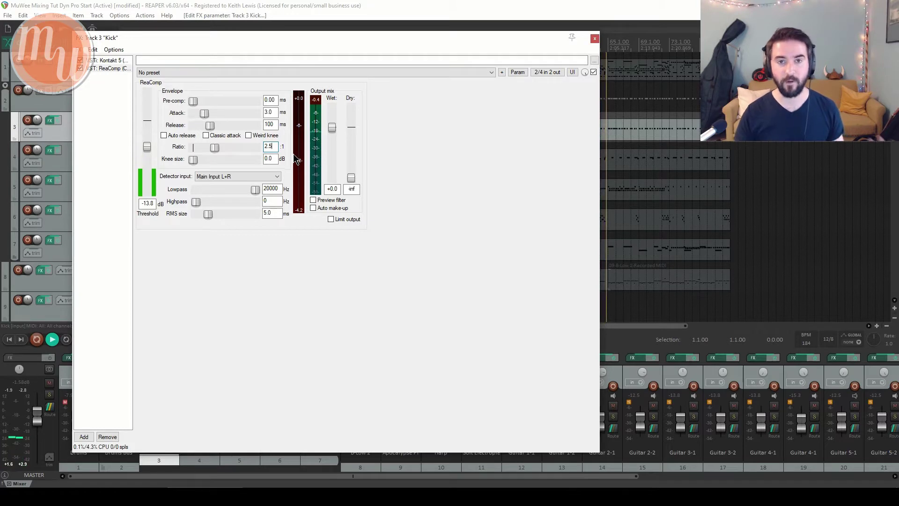
{"action": "key", "text": "Return"}
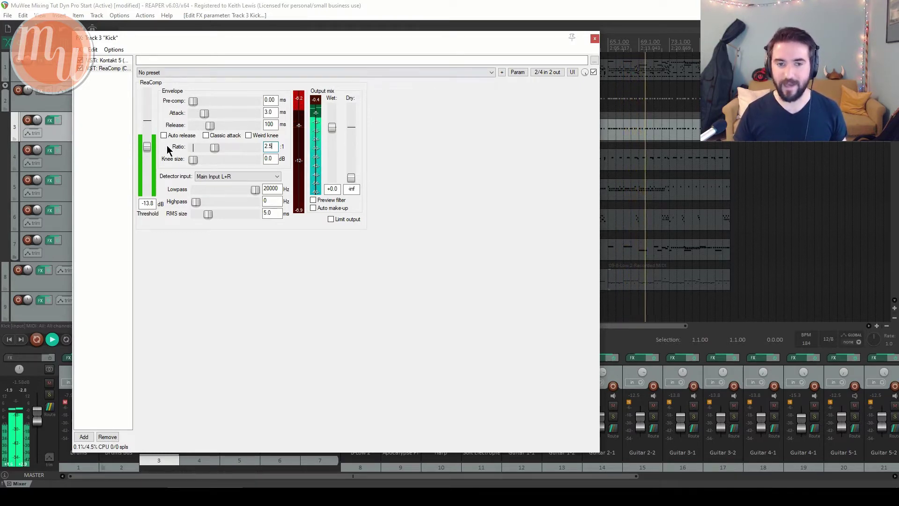
Play the kick from bar 65 and compare it with ReaComp repeatedly bypassed and re-enabled, ending enabled and stopped
{"action": "left_click", "coordinate": [609, 43]}
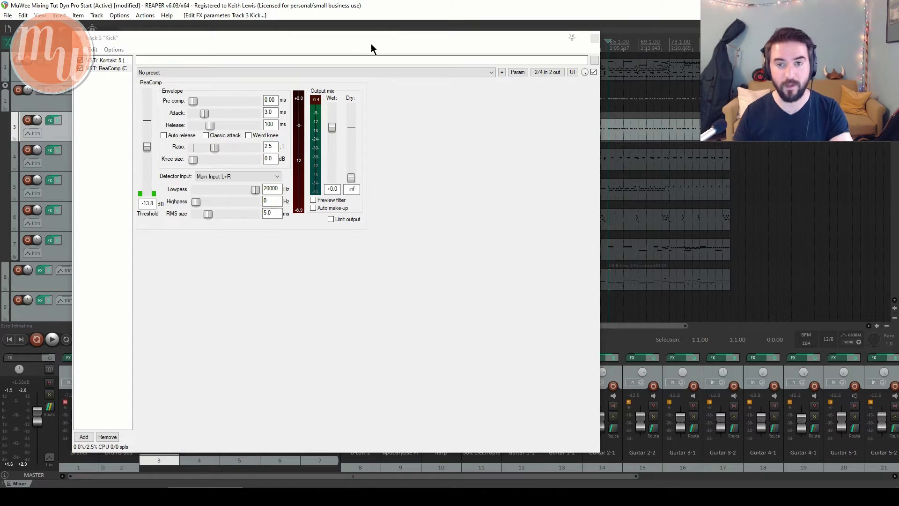
{"action": "key", "text": "space"}
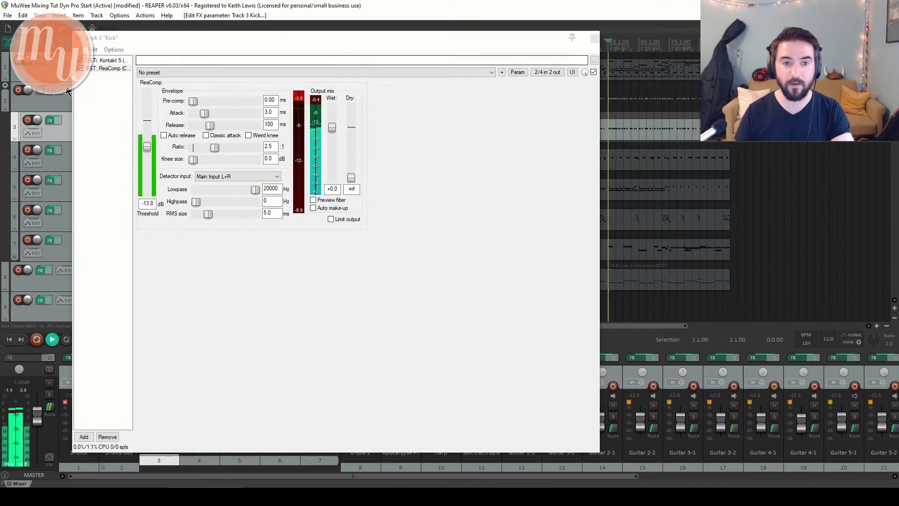
{"action": "left_click", "coordinate": [81, 69]}
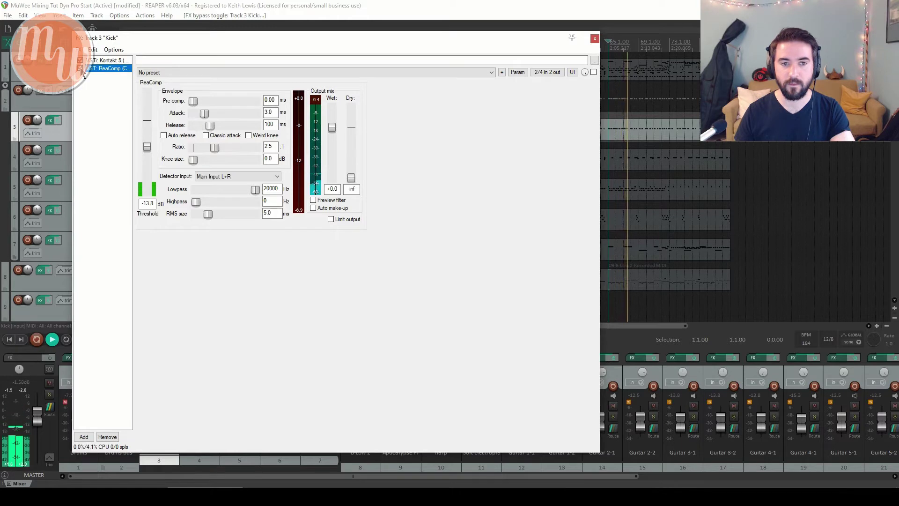
{"action": "left_click", "coordinate": [81, 69]}
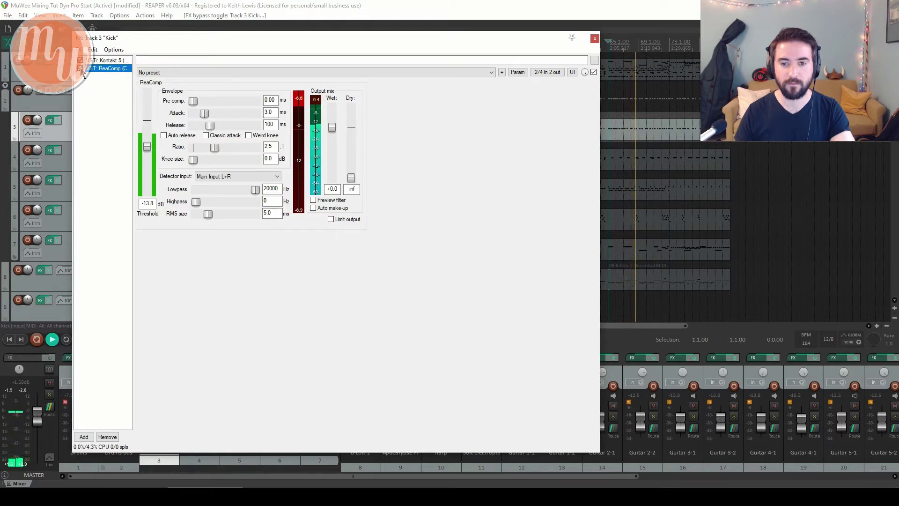
{"action": "left_click", "coordinate": [81, 69]}
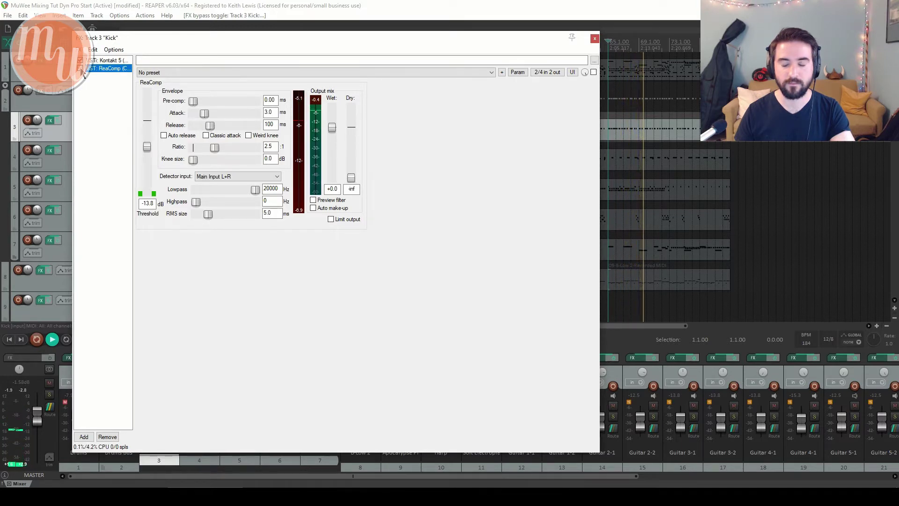
{"action": "left_click", "coordinate": [81, 69]}
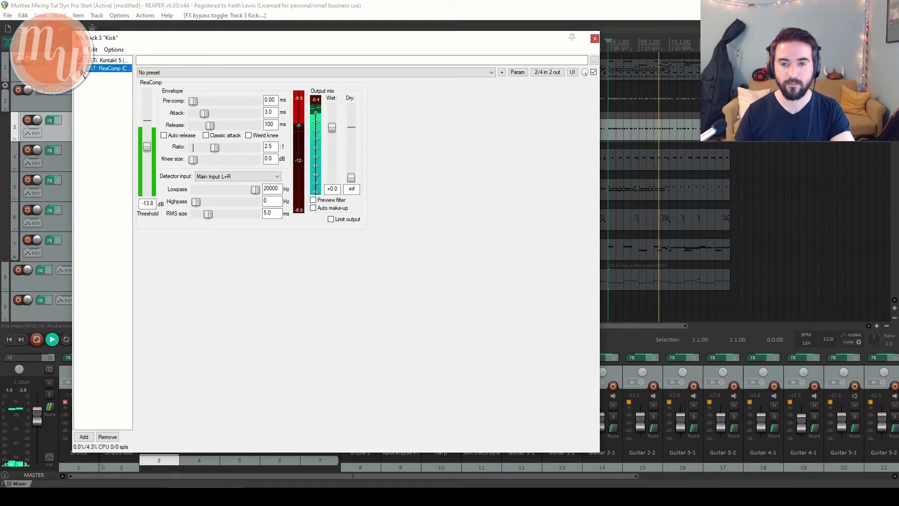
{"action": "key", "text": "space"}
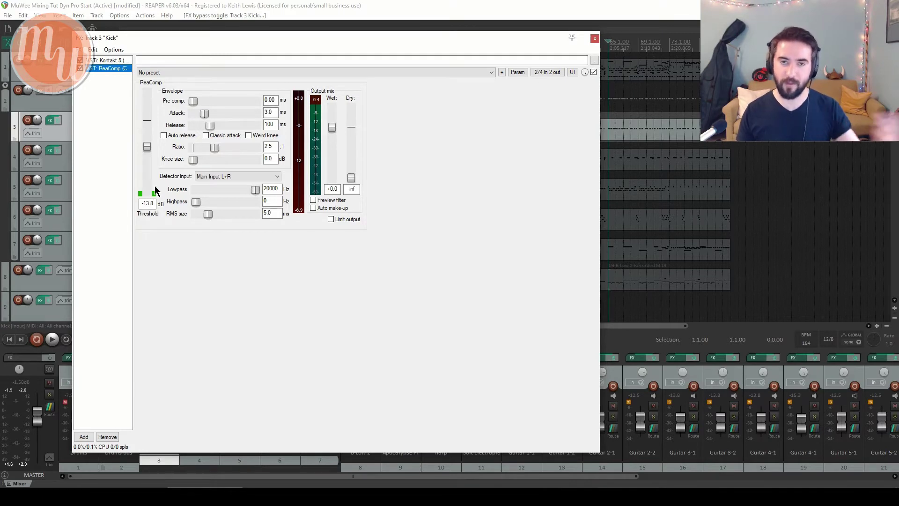
Raise ReaComp's threshold to -9.9 dB and play the kick, comparing it with and without the compressor
{"action": "left_click", "coordinate": [147, 149]}
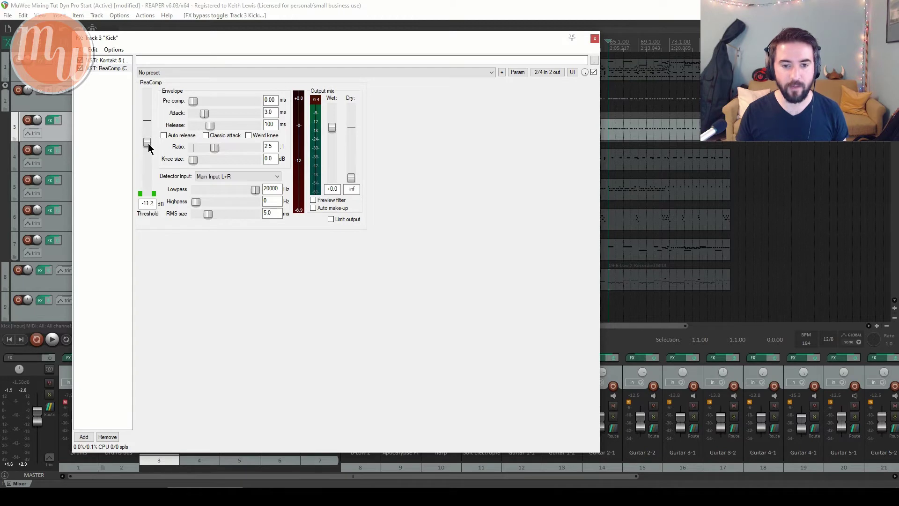
{"action": "left_click_drag", "start_coordinate": [148, 142], "coordinate": [149, 142]}
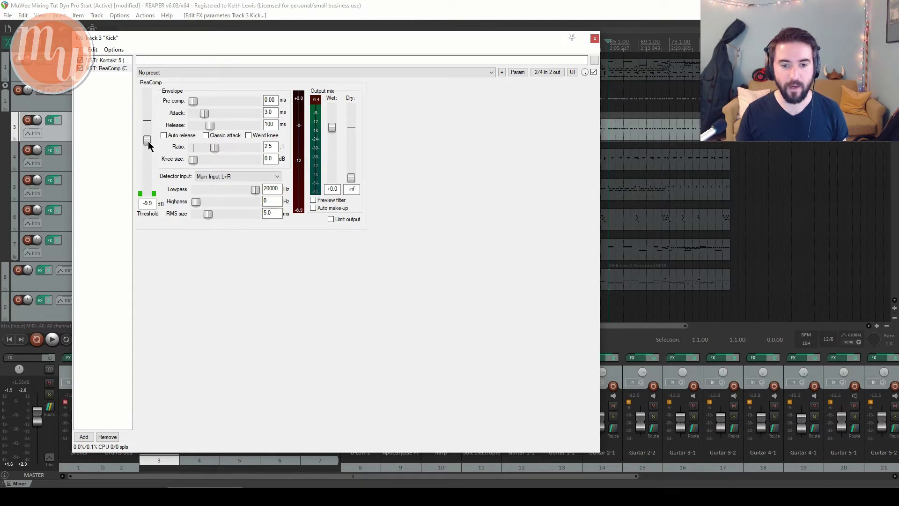
{"action": "left_click", "coordinate": [612, 5]}
{"action": "key", "text": "space"}
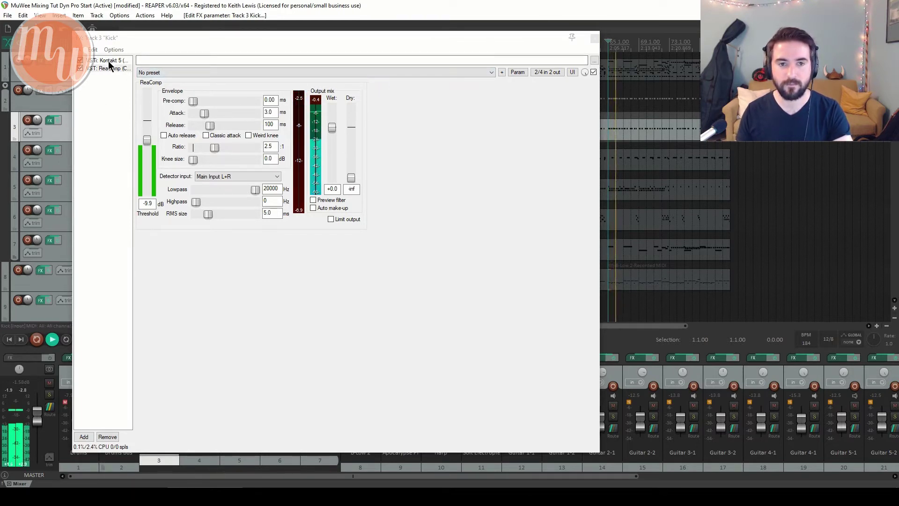
{"action": "left_click", "coordinate": [80, 68]}
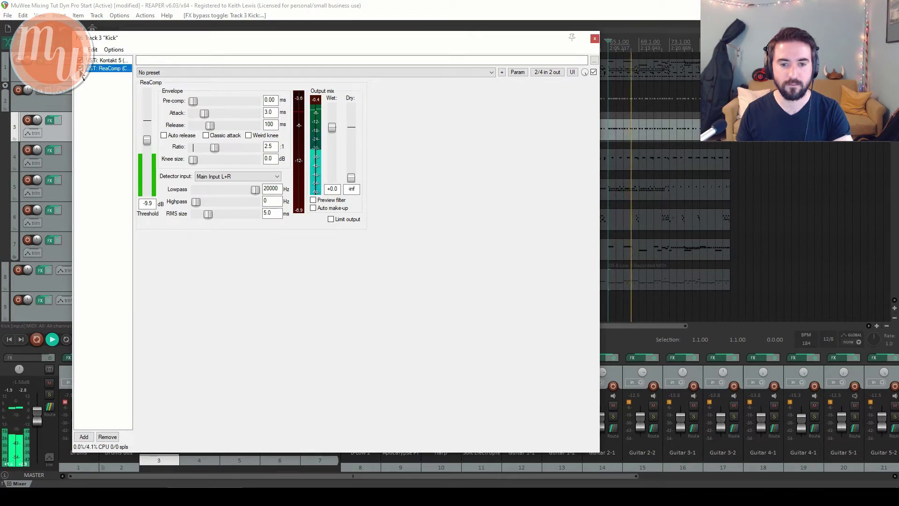
Set ReaComp's threshold to -12.1 dB and its ratio to 3:1 during playback, and stop
{"action": "left_click_drag", "start_coordinate": [147, 140], "coordinate": [147, 148]}
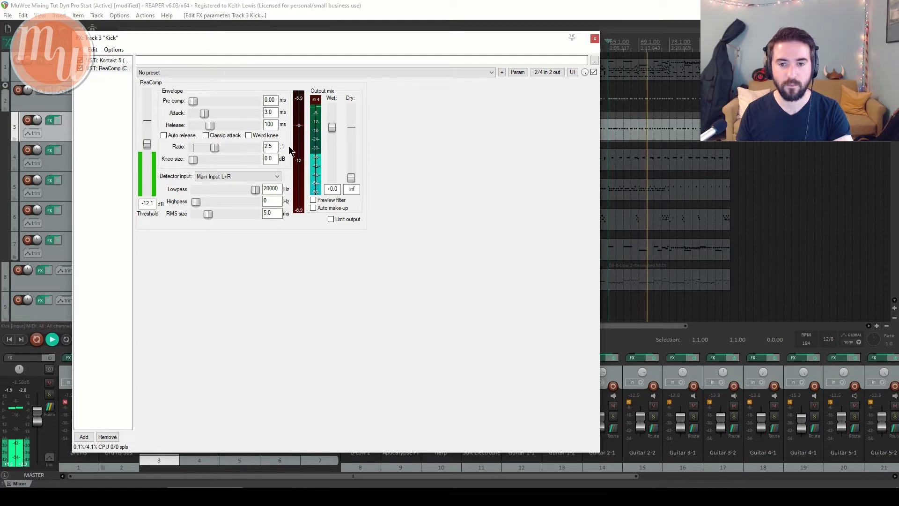
{"action": "double_click", "coordinate": [269, 147]}
{"action": "type", "text": "3"}
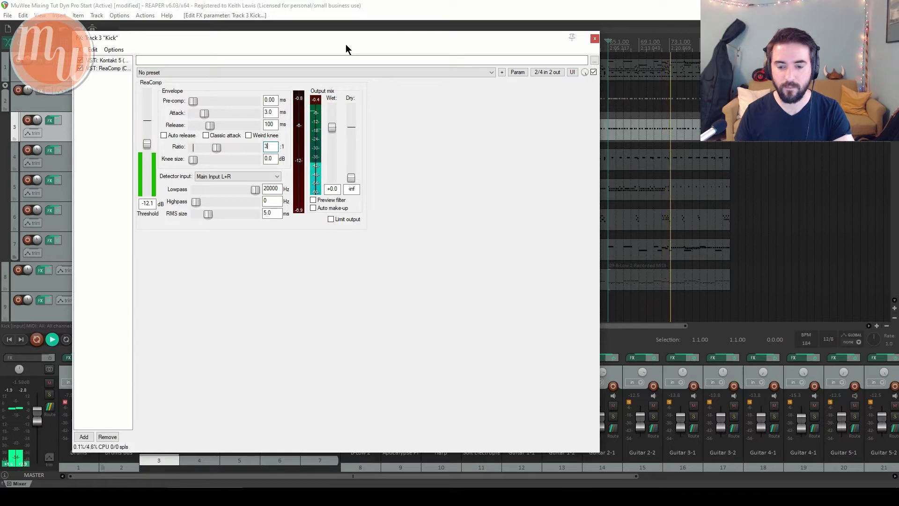
{"action": "key", "text": "space"}
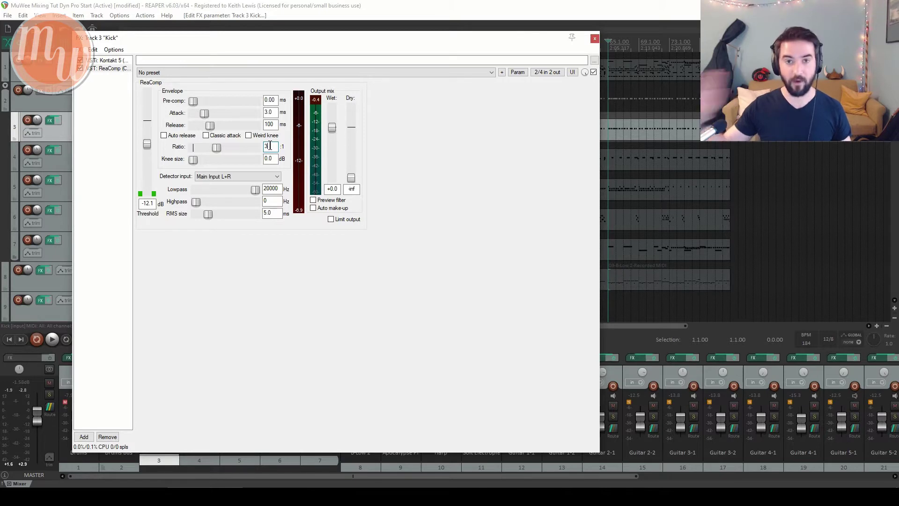
Play the kick while repeatedly bypassing and re-enabling ReaComp, ending enabled and stopped, and close the kick's effects window
{"action": "left_click", "coordinate": [528, 5]}
{"action": "key", "text": "space"}
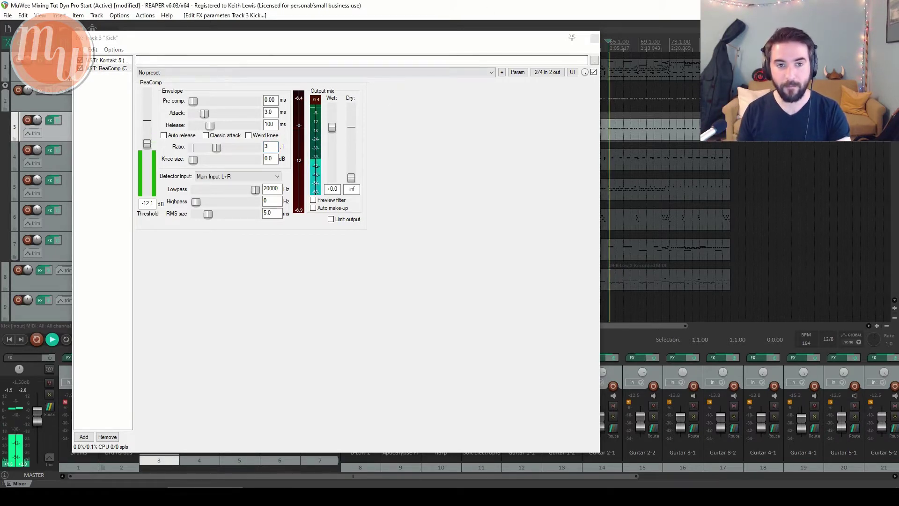
{"action": "left_click", "coordinate": [80, 69]}
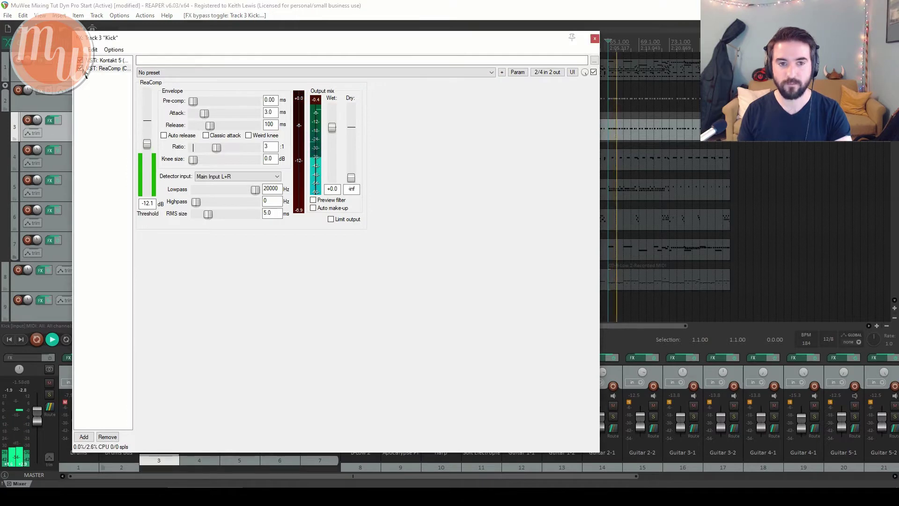
{"action": "left_click", "coordinate": [81, 69]}
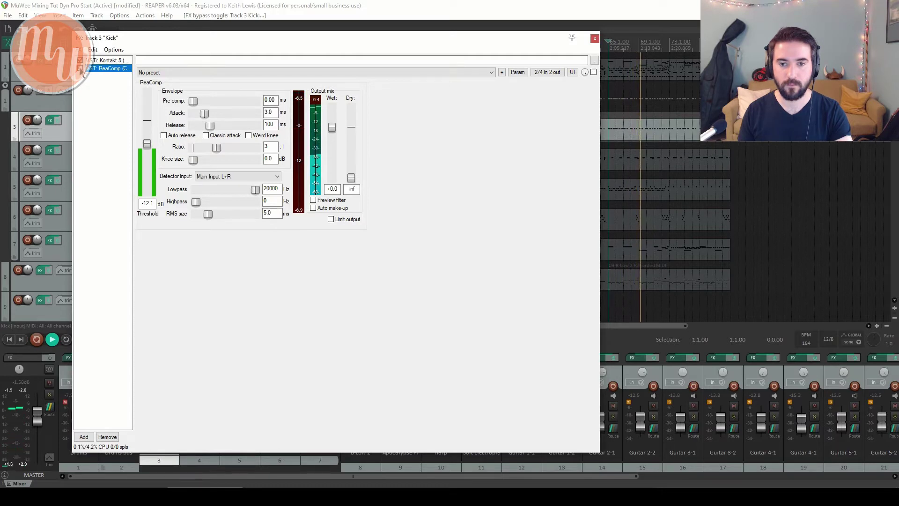
{"action": "left_click", "coordinate": [80, 69]}
{"action": "left_click", "coordinate": [81, 69]}
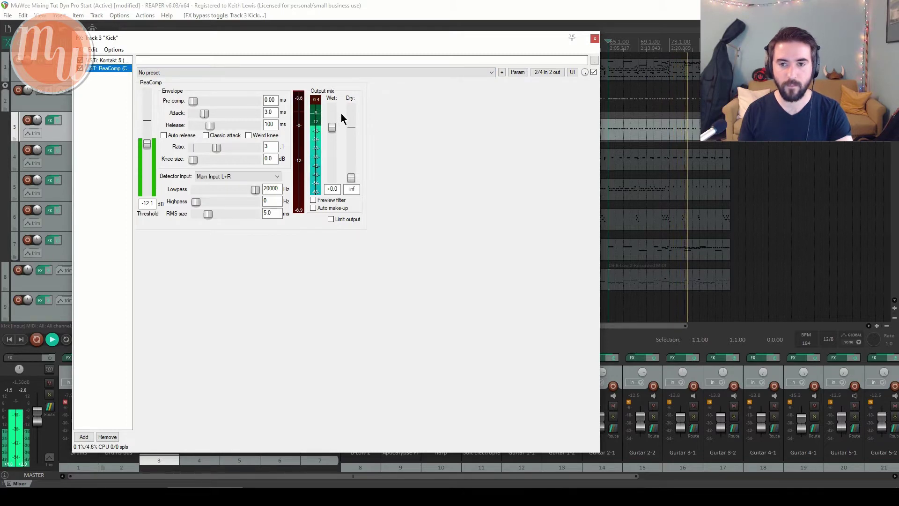
{"action": "key", "text": "space"}
{"action": "left_click_drag", "start_coordinate": [371, 42], "coordinate": [396, 37]}
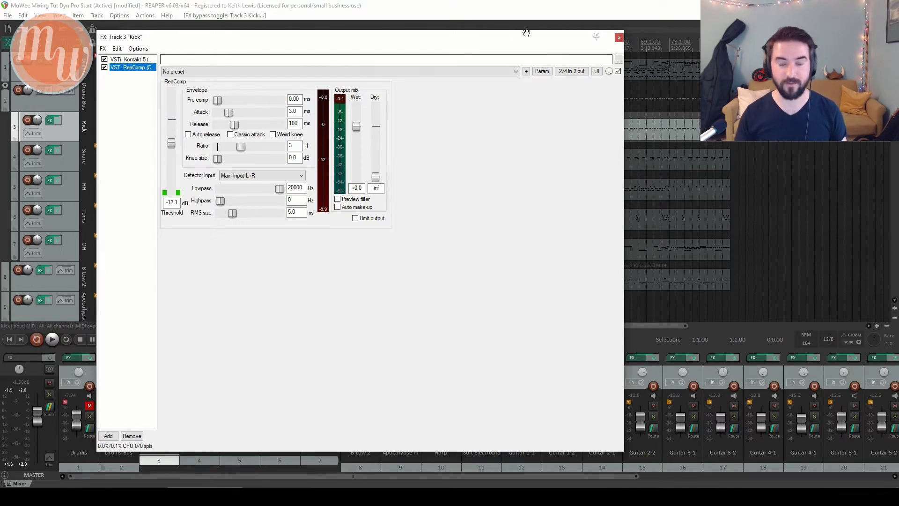
{"action": "left_click", "coordinate": [619, 38]}
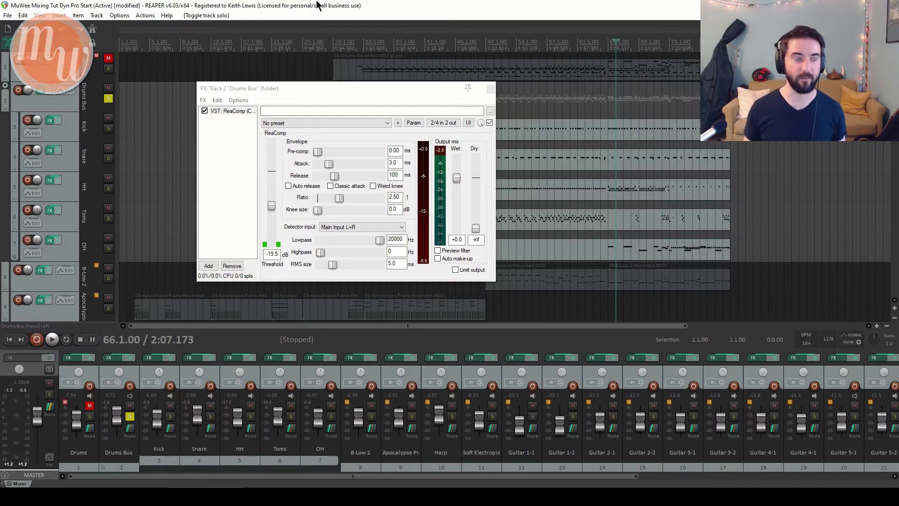
Play the soloed drums from bar 65, raise the Drums Bus ReaComp threshold to -17.8 dB, and stop
{"action": "left_click", "coordinate": [316, 101]}
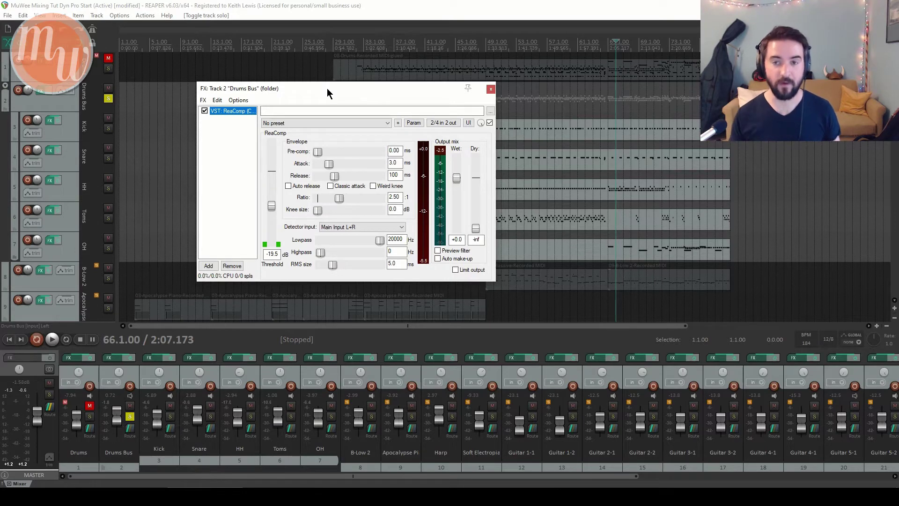
{"action": "left_click", "coordinate": [588, 4]}
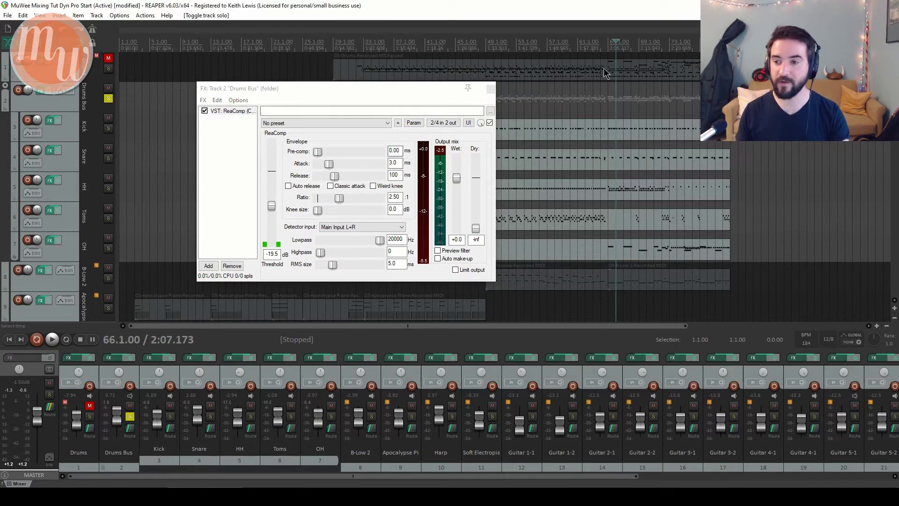
{"action": "left_click", "coordinate": [586, 45]}
{"action": "key", "text": "space"}
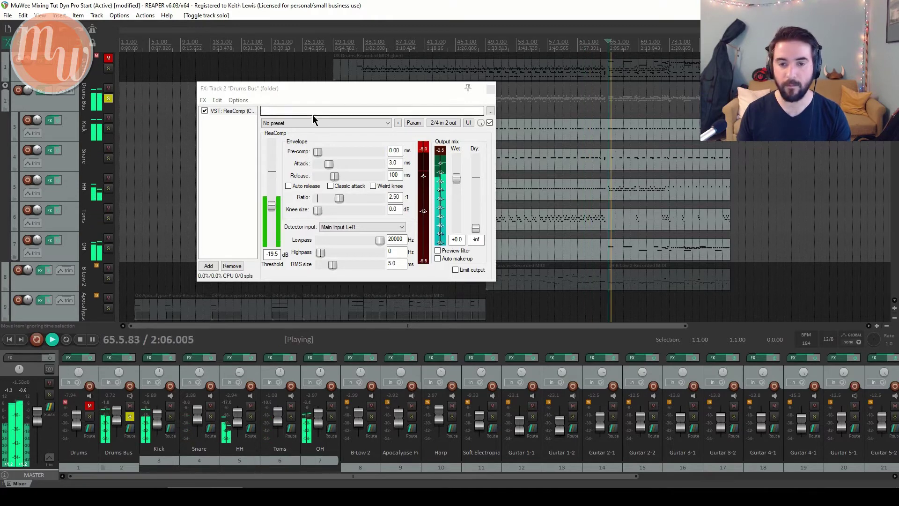
{"action": "left_click", "coordinate": [273, 206]}
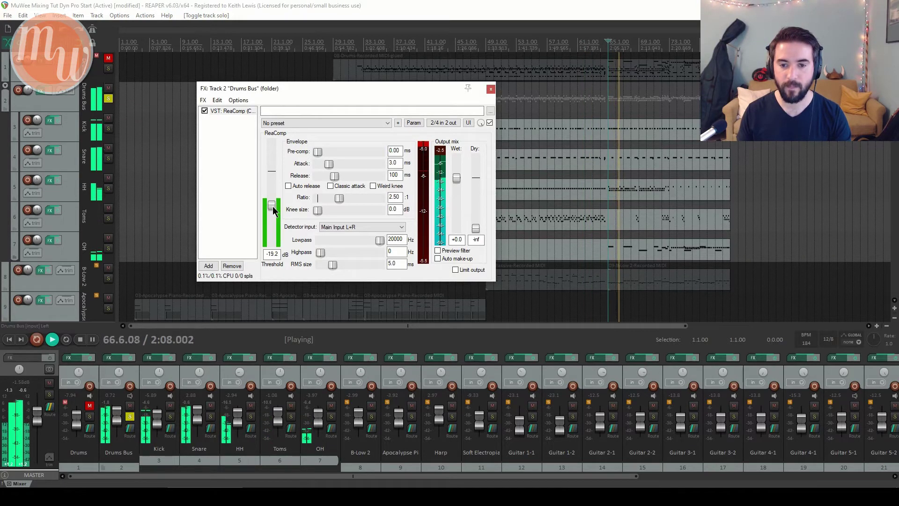
{"action": "left_click_drag", "start_coordinate": [272, 206], "coordinate": [273, 205]}
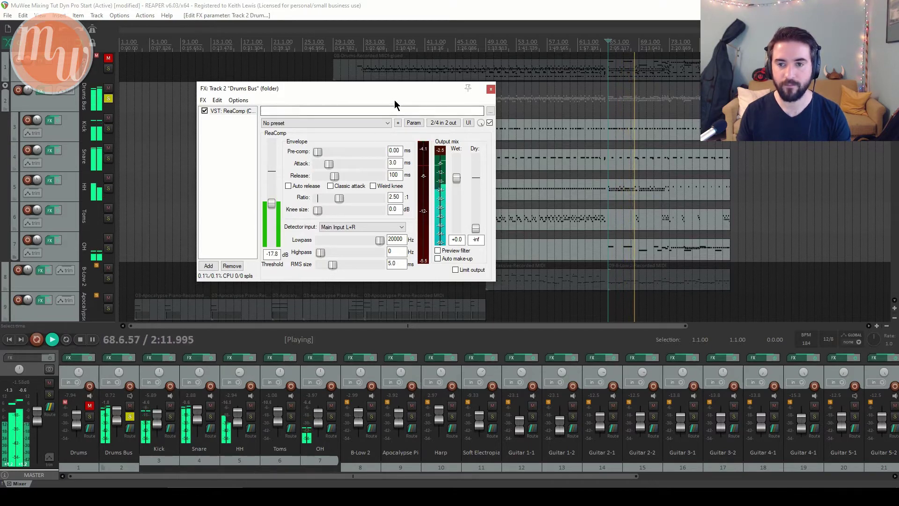
{"action": "key", "text": "space"}
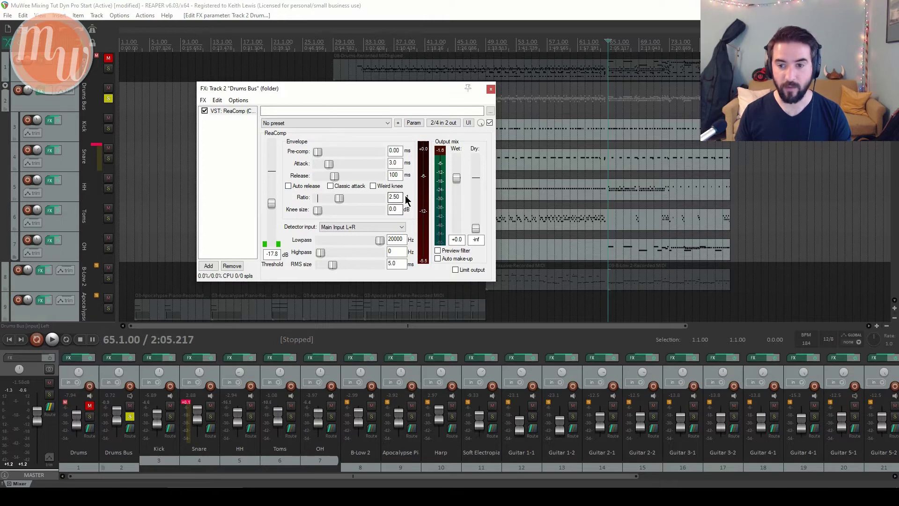
Try heavier Drums Bus compression with a 4:1 ratio and a threshold of -24.1 dB during playback
{"action": "left_click_drag", "start_coordinate": [400, 197], "coordinate": [393, 198]}
{"action": "type", "text": "4"}
{"action": "key", "text": "Return"}
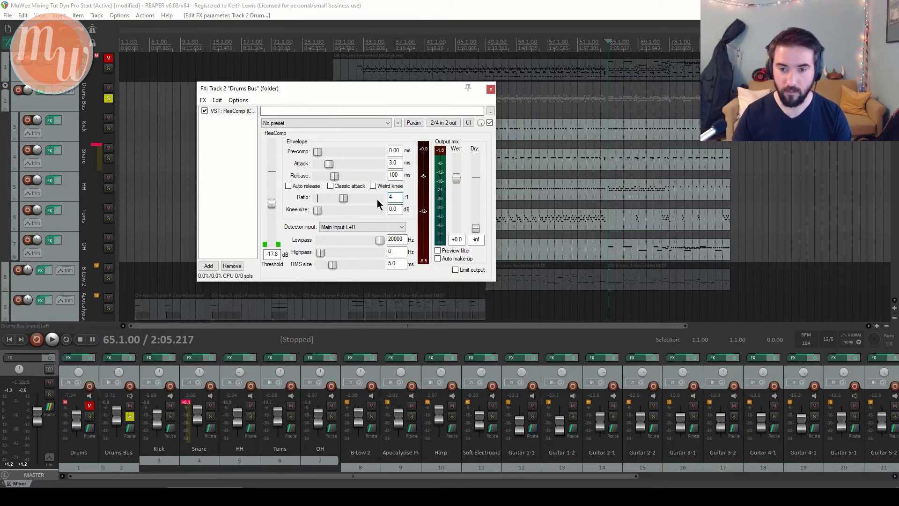
{"action": "key", "text": "space"}
{"action": "mouse_move", "coordinate": [272, 208]}
{"action": "left_mouse_down"}
{"action": "mouse_move", "coordinate": [272, 225]}
{"action": "mouse_move", "coordinate": [272, 212]}
{"action": "left_mouse_up"}
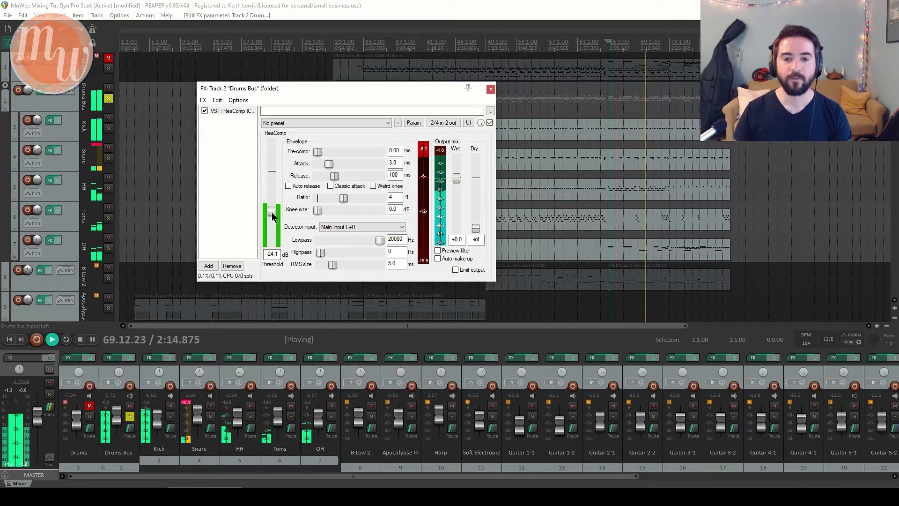
{"action": "key", "text": "space"}
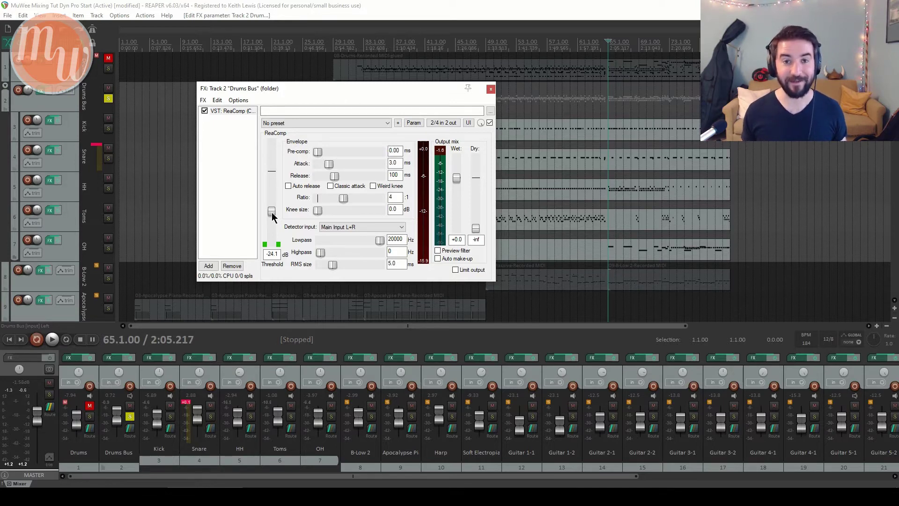
Set the Drums Bus ReaComp to a threshold of -19.3 dB and a 2.5:1 ratio, and close its effects window
{"action": "left_click_drag", "start_coordinate": [271, 212], "coordinate": [271, 210]}
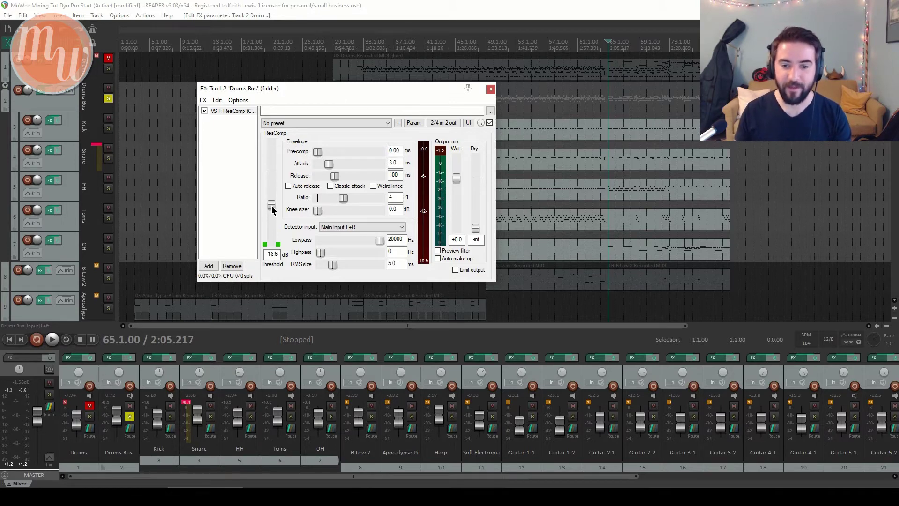
{"action": "double_click", "coordinate": [395, 197]}
{"action": "type", "text": "2.5"}
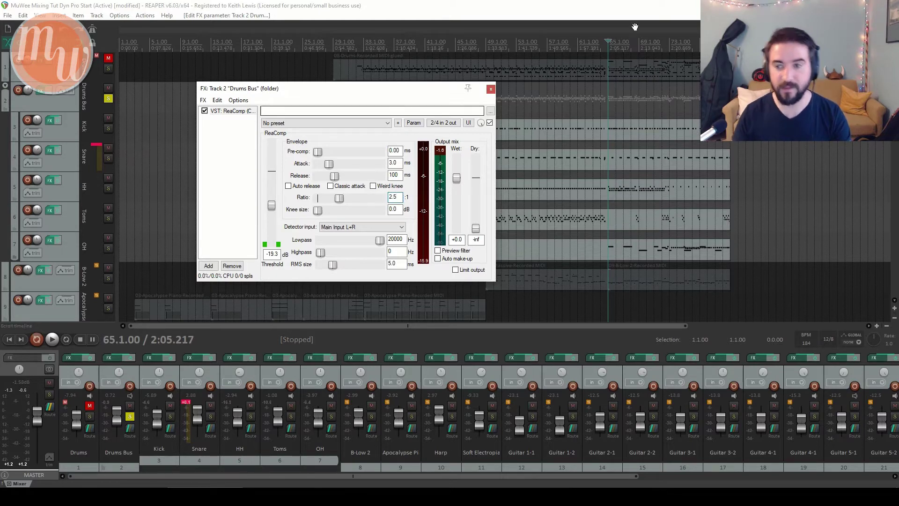
{"action": "left_click", "coordinate": [490, 89]}
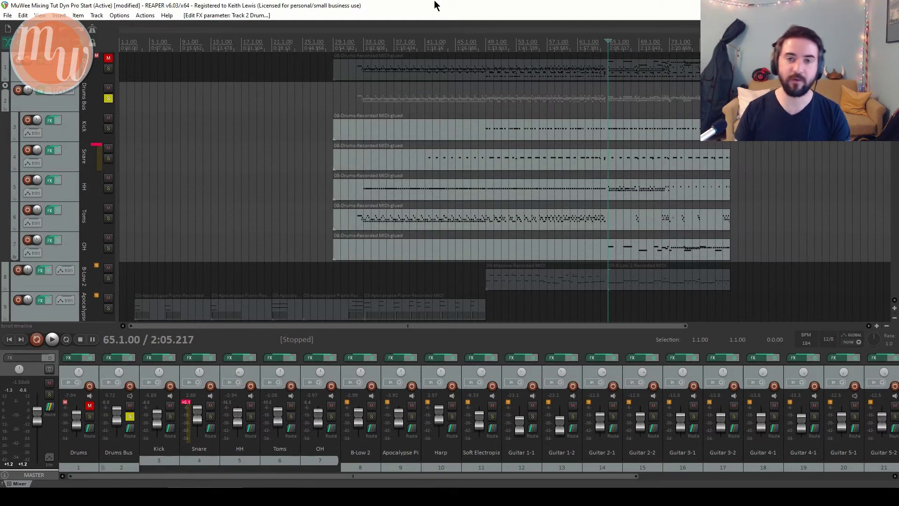
Unsolo the Drums Bus and briefly play the full mix from bar 65 with the string tracks in view
{"action": "left_click", "coordinate": [109, 100]}
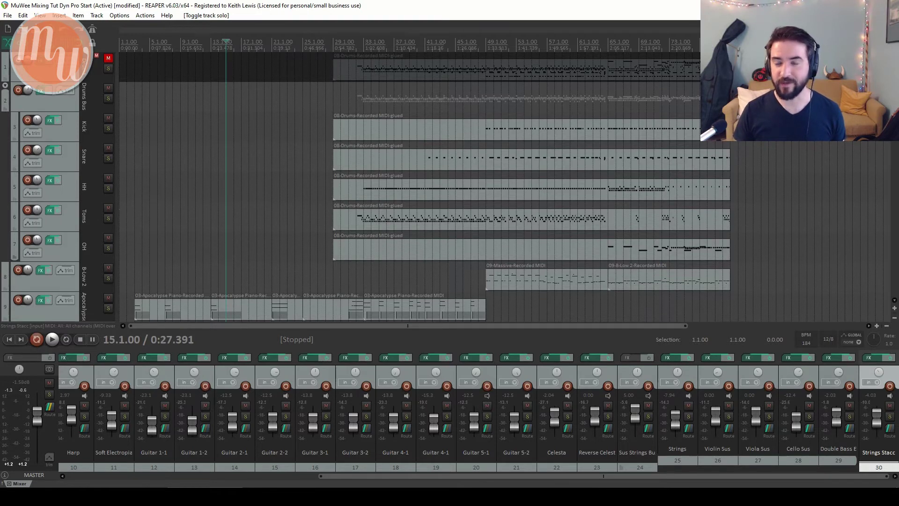
{"action": "scroll", "coordinate": [422, 188], "scroll_direction": "down", "scroll_amount": 5}
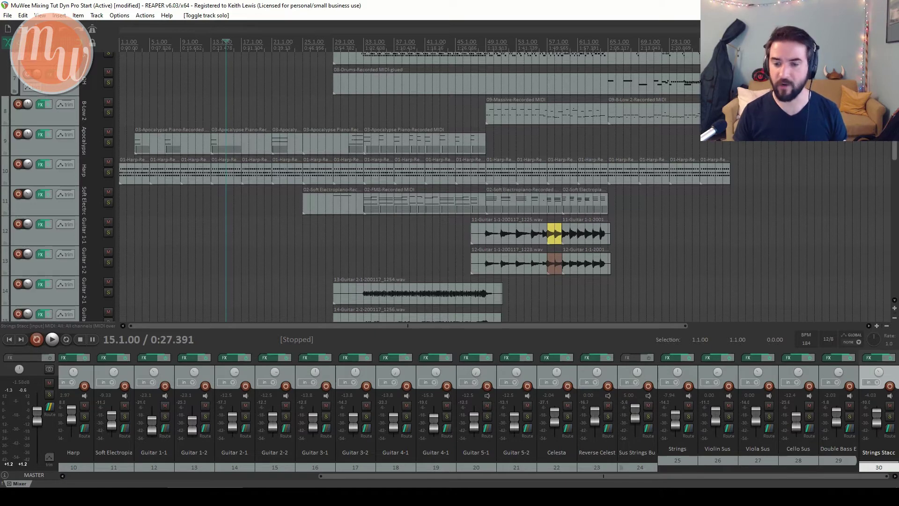
{"action": "scroll", "coordinate": [105, 313], "scroll_direction": "down", "scroll_amount": 10}
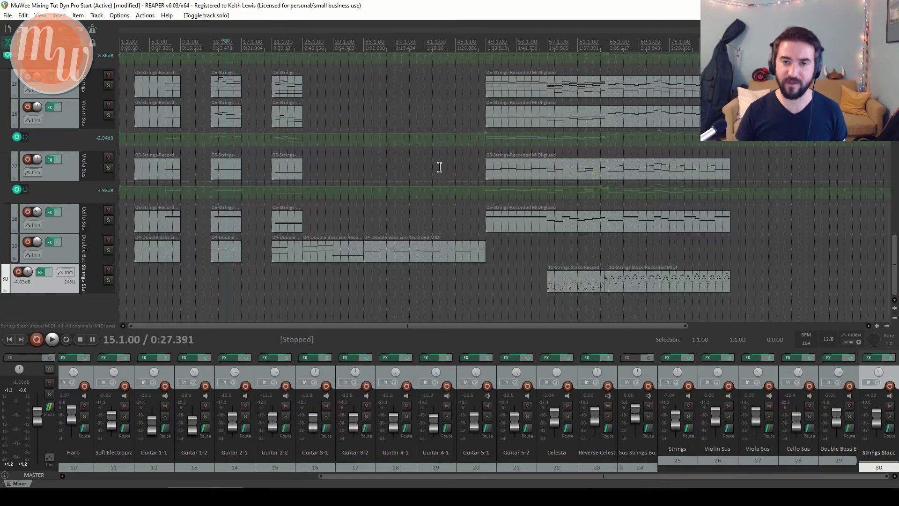
{"action": "left_click", "coordinate": [547, 41]}
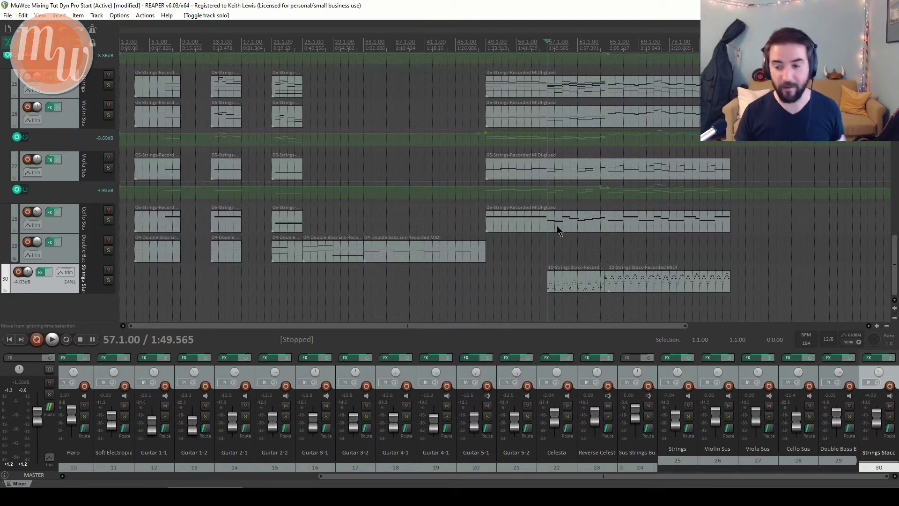
{"action": "left_click", "coordinate": [609, 43]}
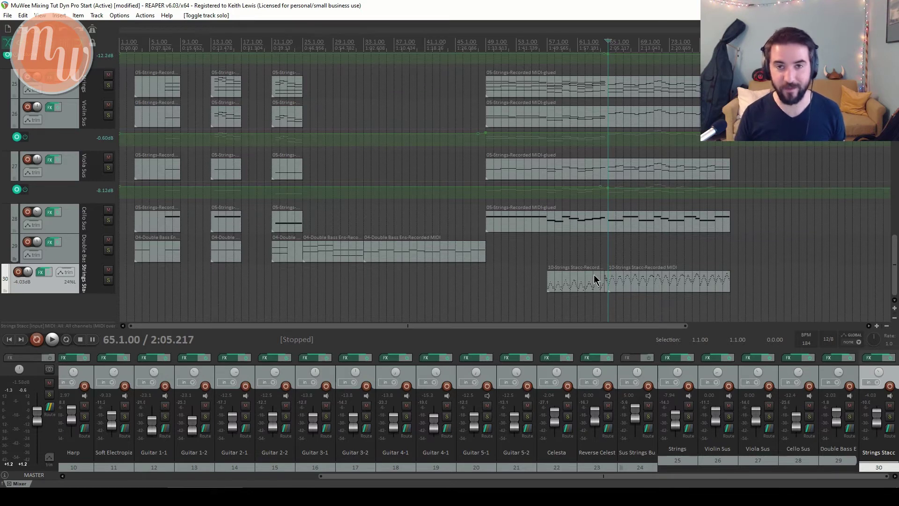
{"action": "key", "text": "space"}
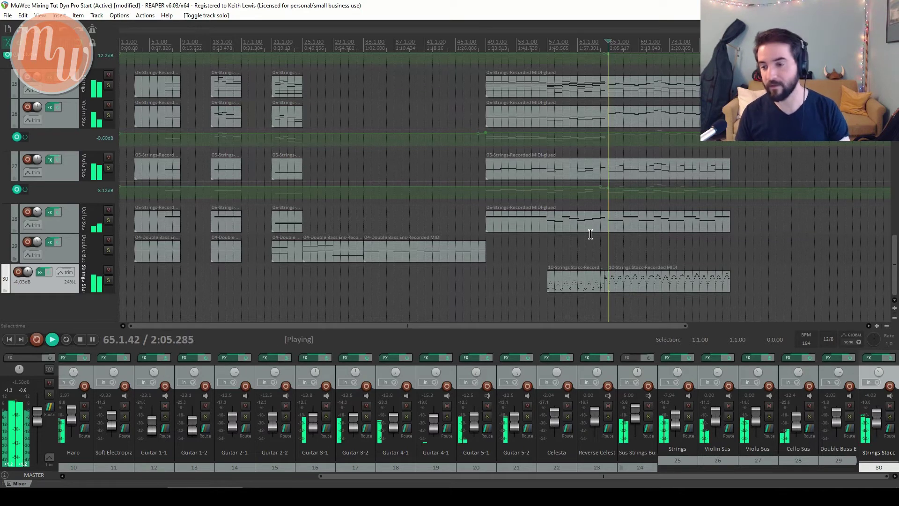
{"action": "key", "text": "space"}
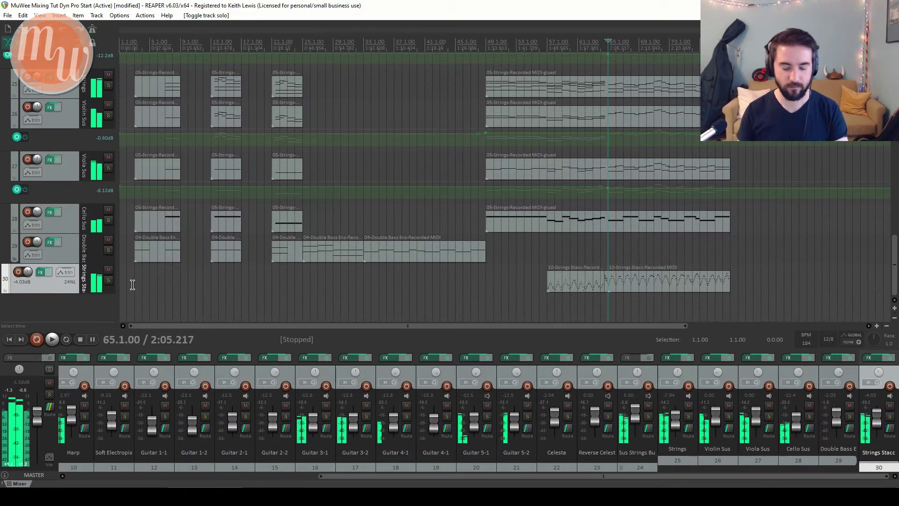
Solo the Strings Stacc track and listen to it on its own from bar 65
{"action": "left_click", "coordinate": [109, 281]}
{"action": "key", "text": "space"}
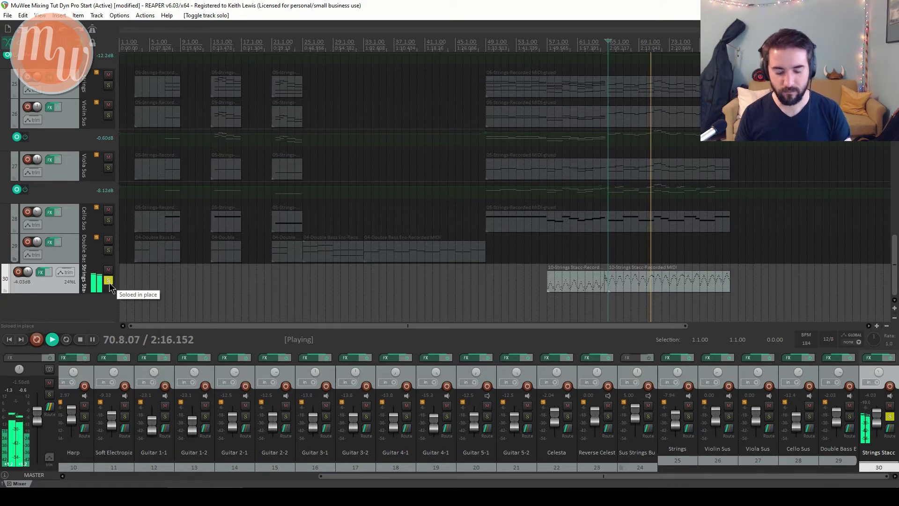
{"action": "key", "text": "space"}
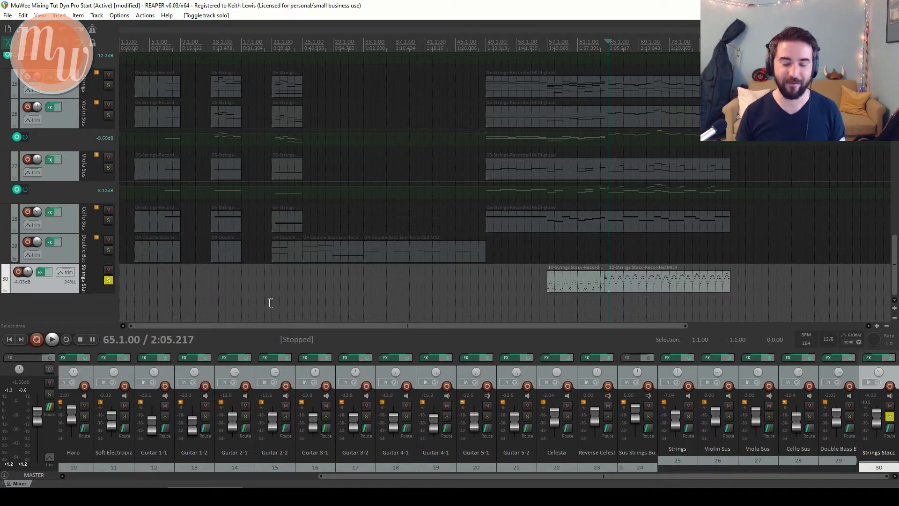
Add ReaComp after Kontakt in the Strings Stacc track's effects chain
{"action": "left_click", "coordinate": [41, 272]}
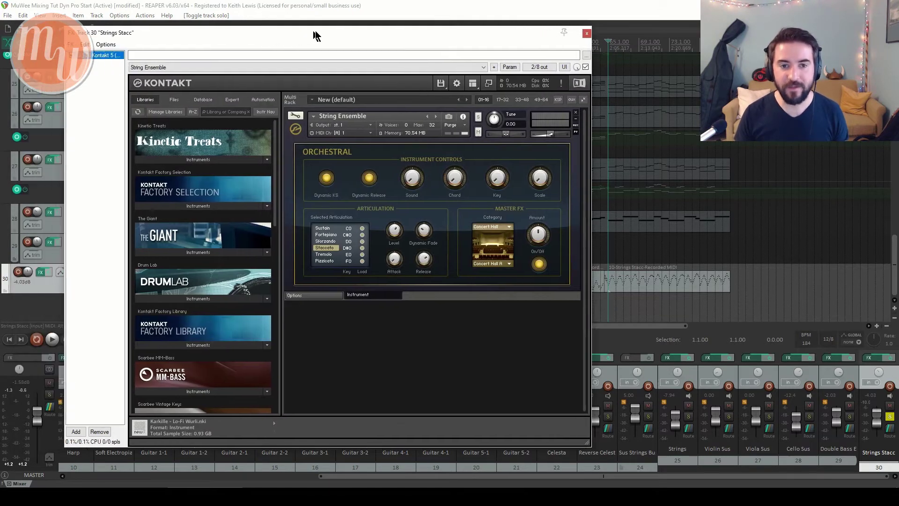
{"action": "left_click_drag", "start_coordinate": [314, 31], "coordinate": [319, 30]}
{"action": "left_click", "coordinate": [96, 83]}
{"action": "right_click", "coordinate": [110, 89]}
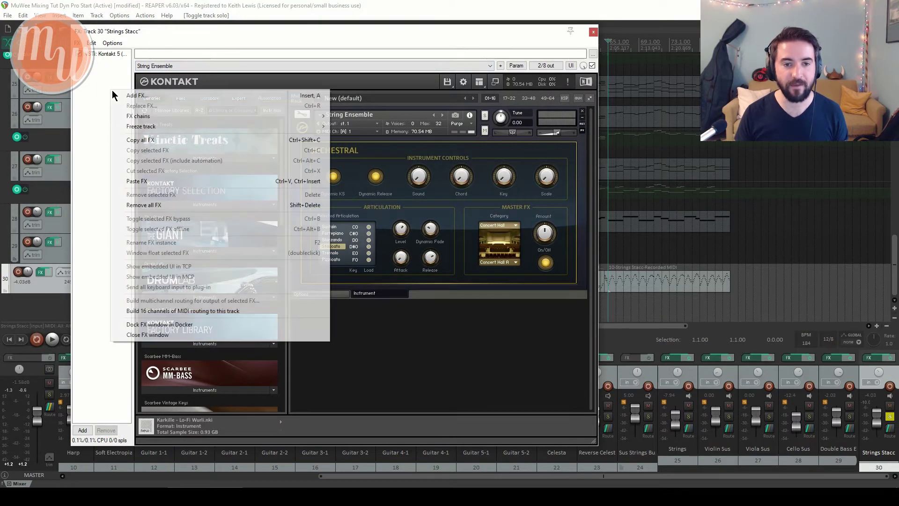
{"action": "key", "text": "Escape"}
{"action": "key", "text": "Return"}
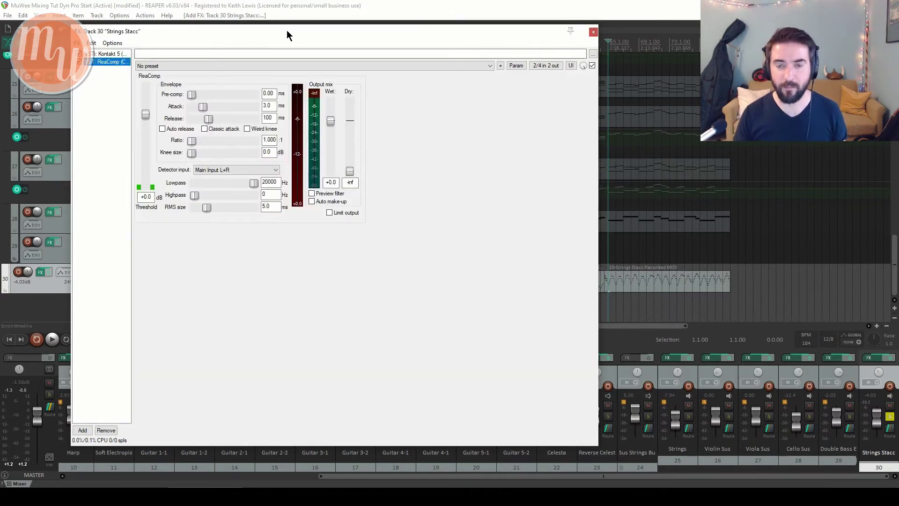
{"action": "left_click_drag", "start_coordinate": [286, 30], "coordinate": [311, 20]}
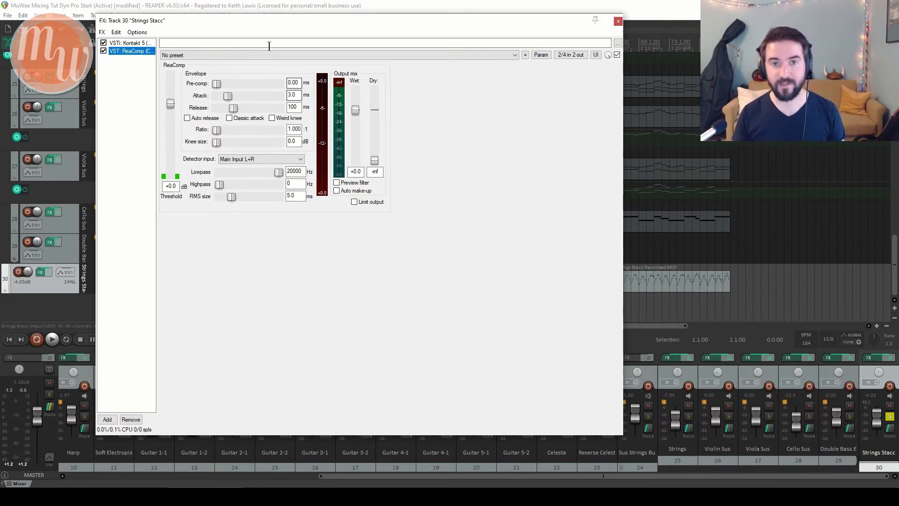
Play the staccato strings and set ReaComp's threshold to -23.1 dB and its ratio to 5:1
{"action": "key", "text": "space"}
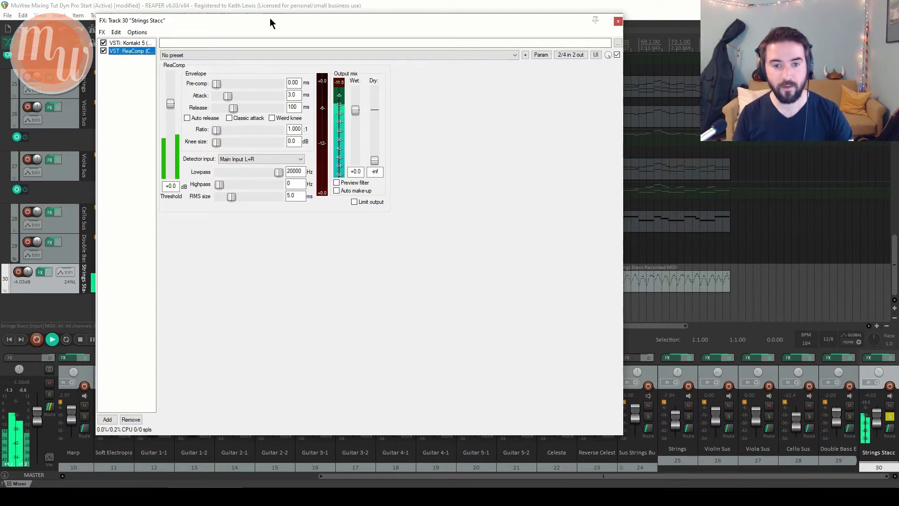
{"action": "left_click_drag", "start_coordinate": [170, 104], "coordinate": [174, 142]}
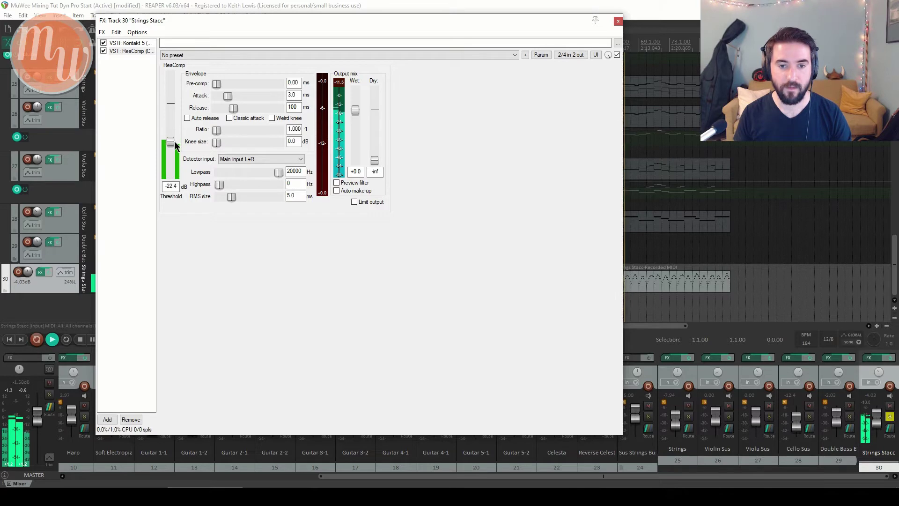
{"action": "double_click", "coordinate": [294, 129]}
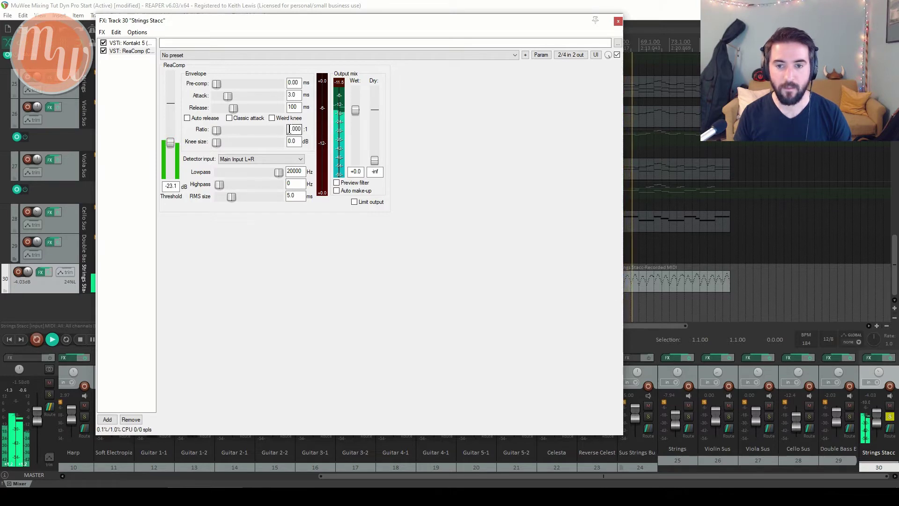
{"action": "type", "text": "5"}
{"action": "key", "text": "Return"}
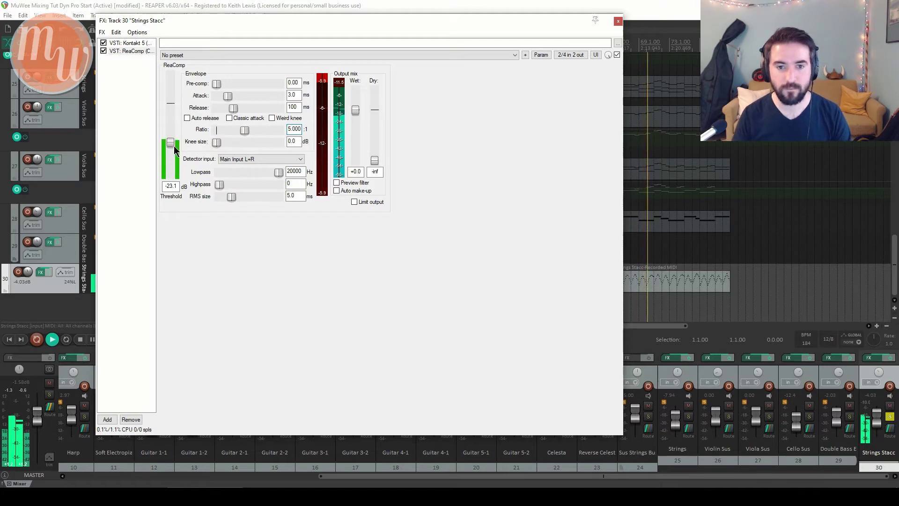
Lower ReaComp's threshold on the staccato strings to -28.8 dB while listening, and stop playback
{"action": "left_click_drag", "start_coordinate": [171, 145], "coordinate": [170, 148]}
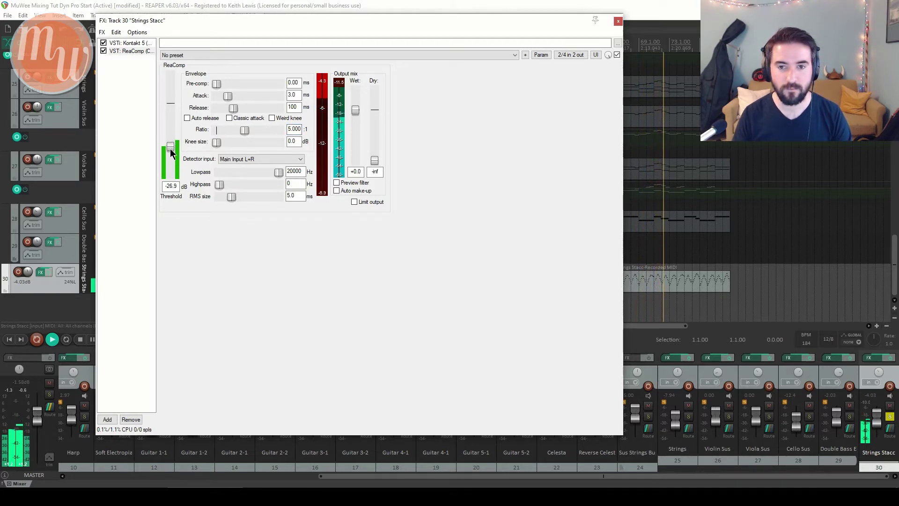
{"action": "left_click_drag", "start_coordinate": [170, 148], "coordinate": [170, 151]}
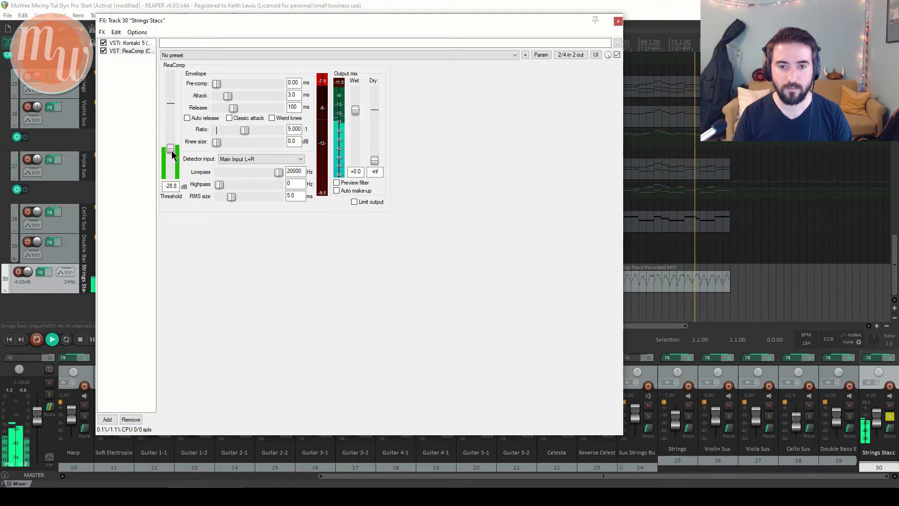
{"action": "key", "text": "space"}
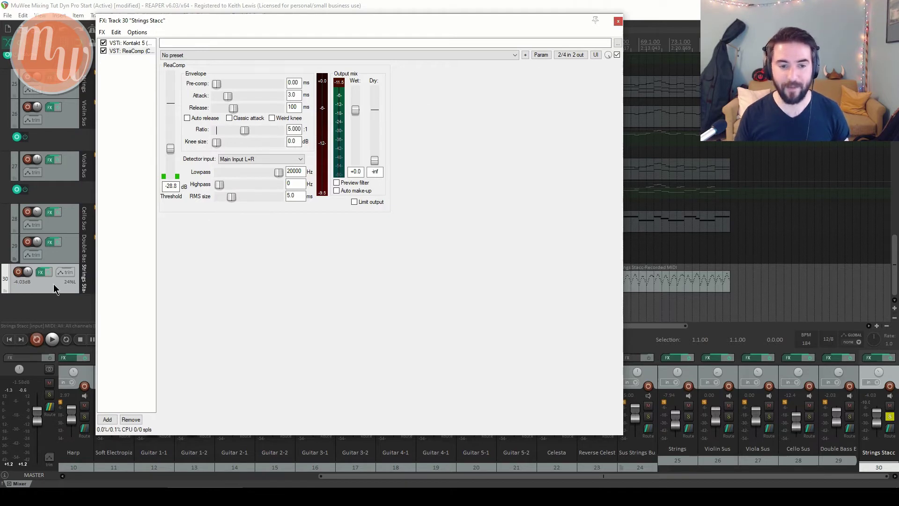
Unsolo the Strings Stacc track and briefly play the full mix from bar 65 with its compressor active
{"action": "left_click_drag", "start_coordinate": [409, 32], "coordinate": [443, 37]}
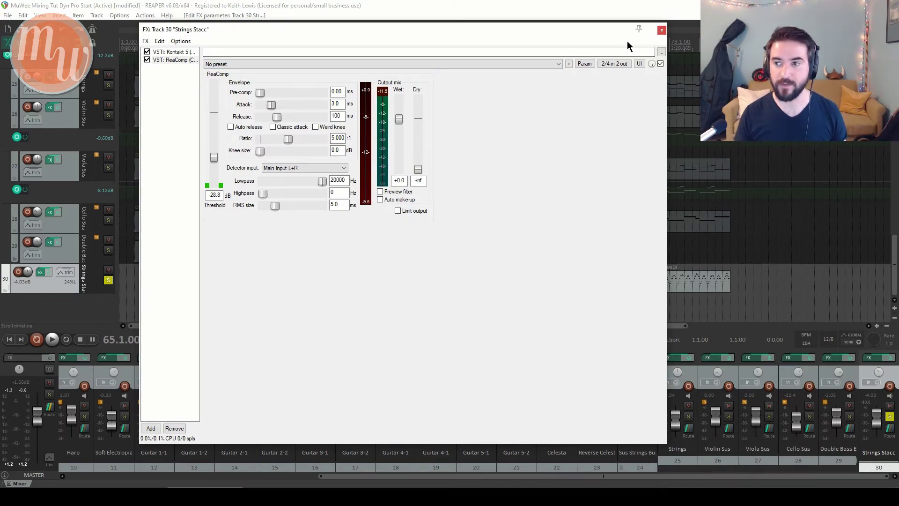
{"action": "left_click_drag", "start_coordinate": [484, 32], "coordinate": [461, 35]}
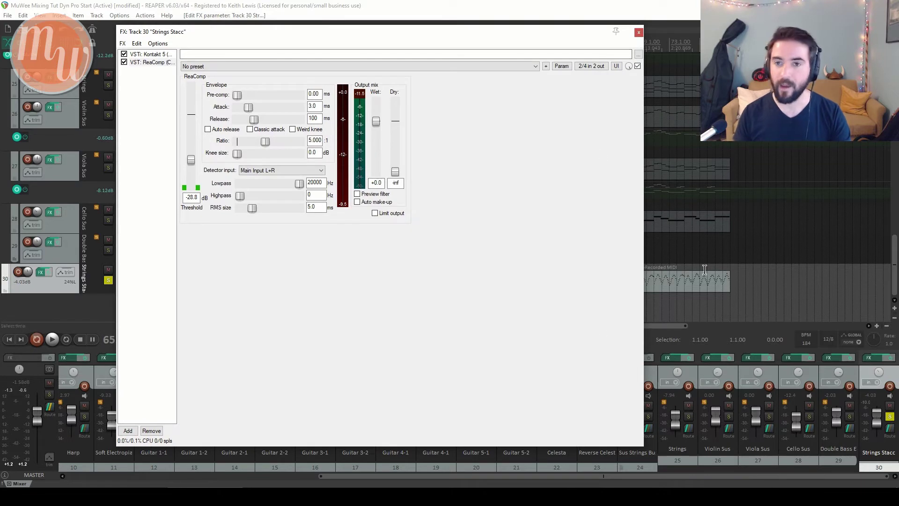
{"action": "left_click", "coordinate": [108, 281]}
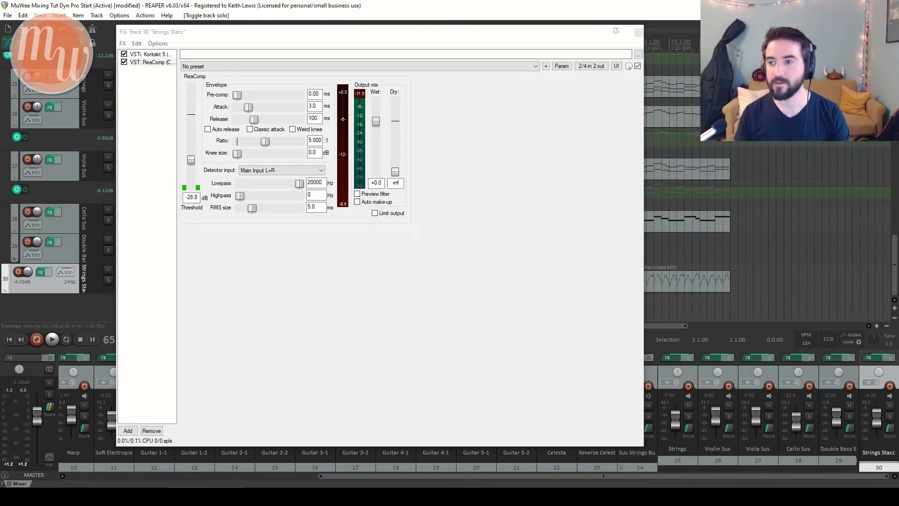
{"action": "key", "text": "space"}
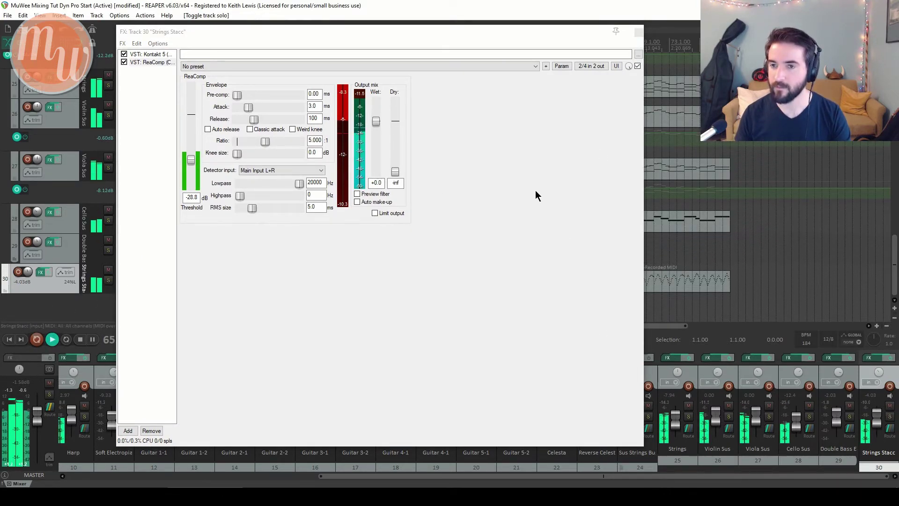
{"action": "key", "text": "space"}
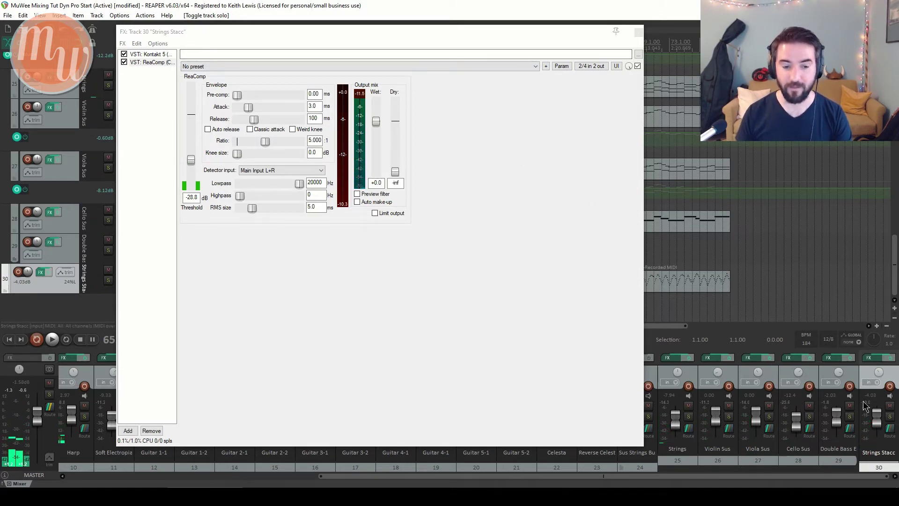
Play the full mix and raise the Strings Stacc track volume to 2.35 dB
{"action": "key", "text": "space"}
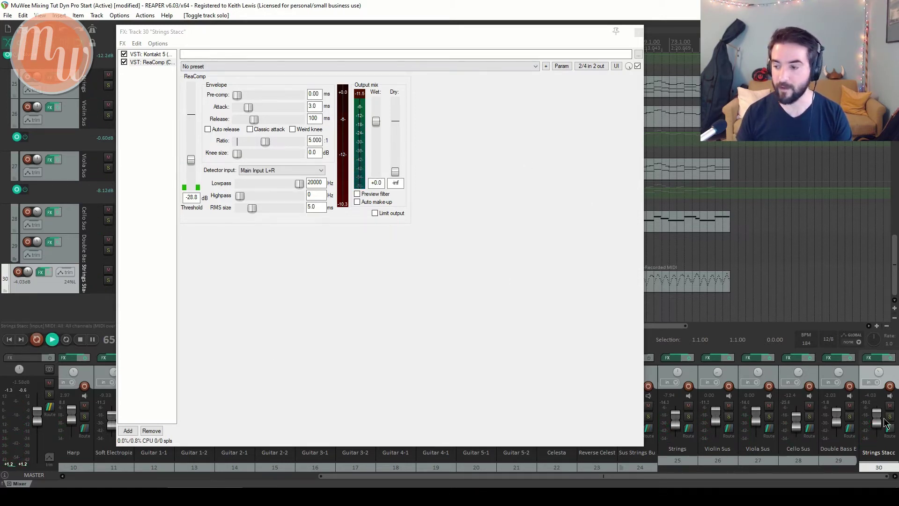
{"action": "left_click_drag", "start_coordinate": [884, 423], "coordinate": [879, 416]}
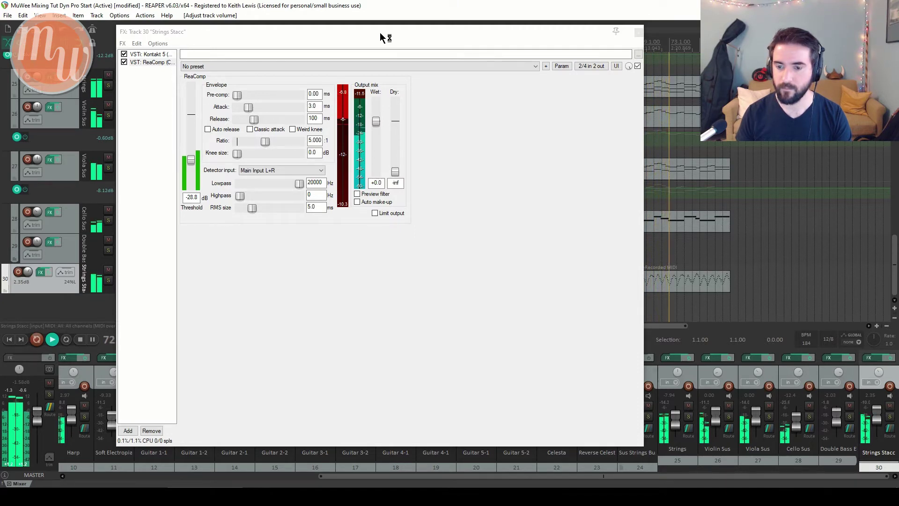
{"action": "key", "text": "space"}
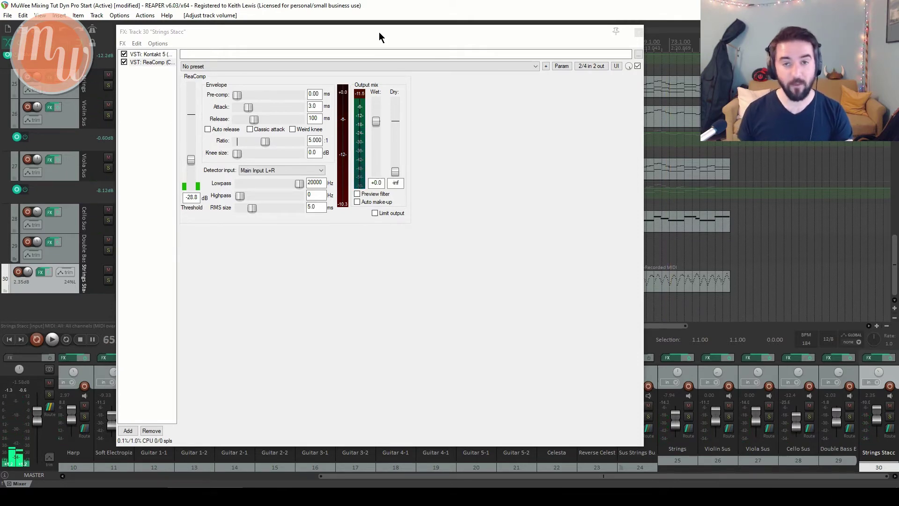
Bypass ReaComp on Strings Stacc and set the track volume to -3.14 dB while playing the mix for comparison
{"action": "left_click", "coordinate": [124, 62]}
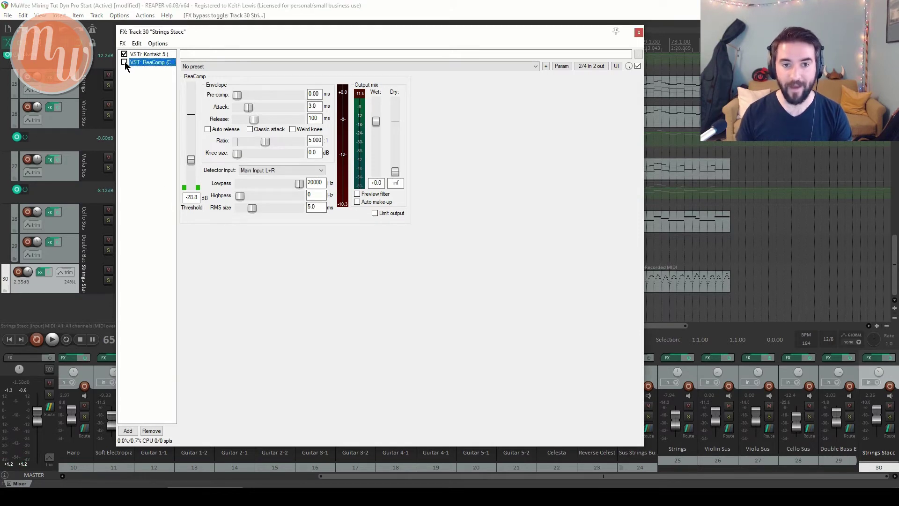
{"action": "key", "text": "space"}
{"action": "left_click_drag", "start_coordinate": [881, 418], "coordinate": [879, 419]}
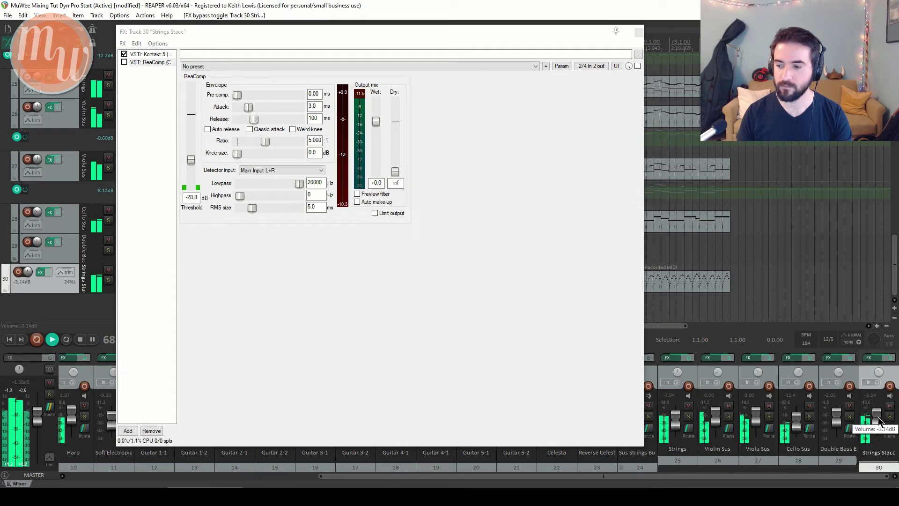
{"action": "left_click_drag", "start_coordinate": [880, 420], "coordinate": [880, 422]}
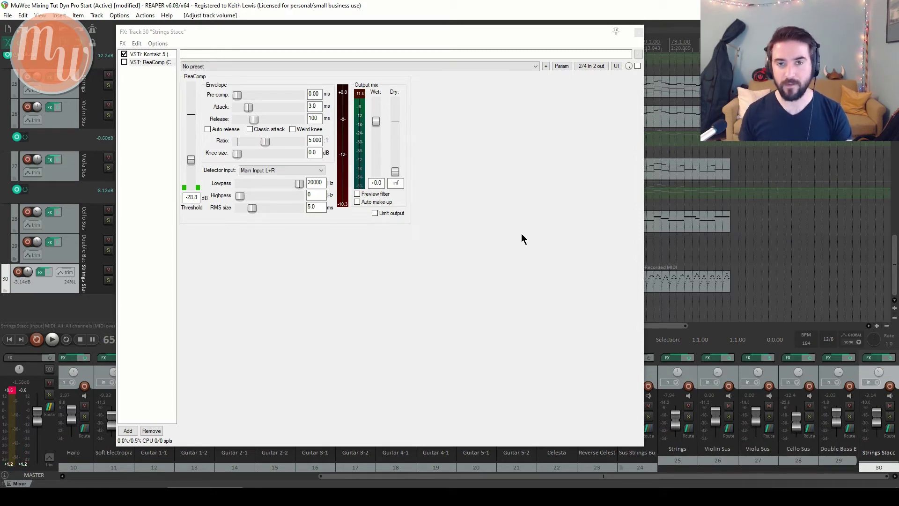
Re-enable ReaComp on Strings Stacc, set the track volume to 0.54 dB during playback, and close its effects window
{"action": "left_click", "coordinate": [125, 62]}
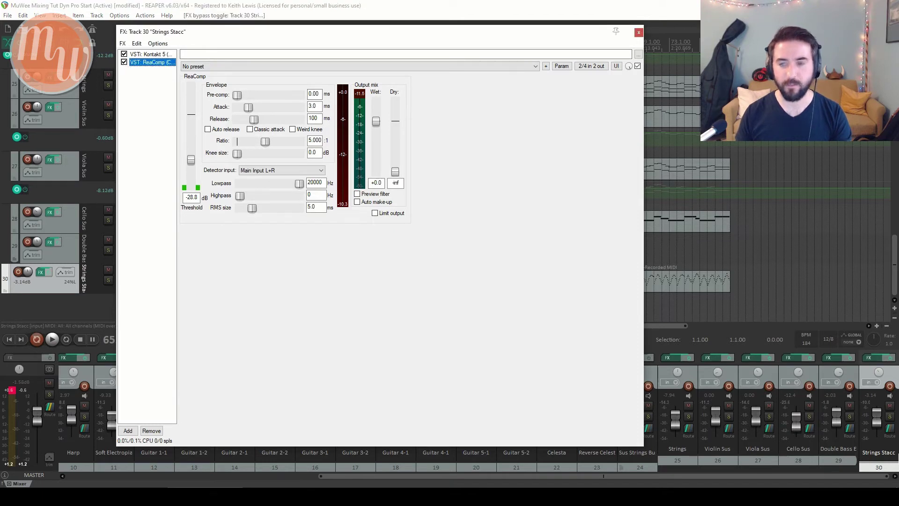
{"action": "key", "text": "space"}
{"action": "left_click_drag", "start_coordinate": [877, 420], "coordinate": [876, 414]}
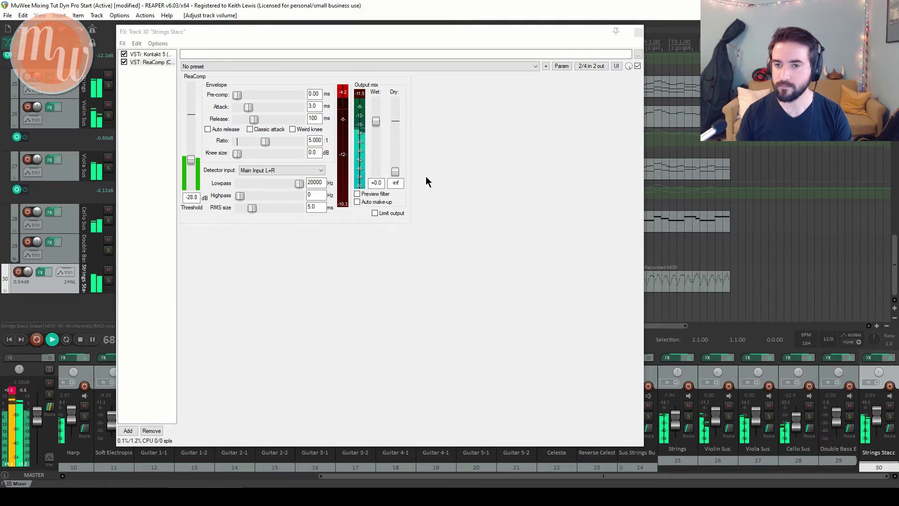
{"action": "left_click", "coordinate": [380, 32]}
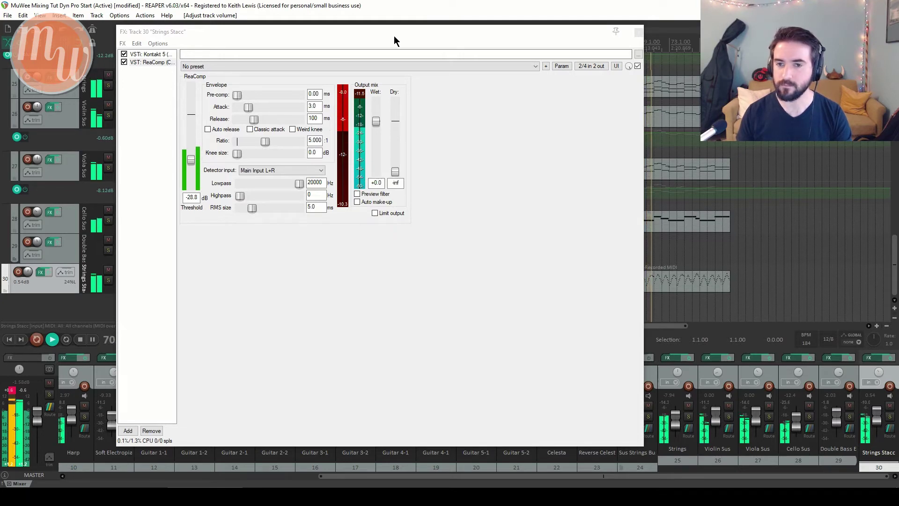
{"action": "key", "text": "space"}
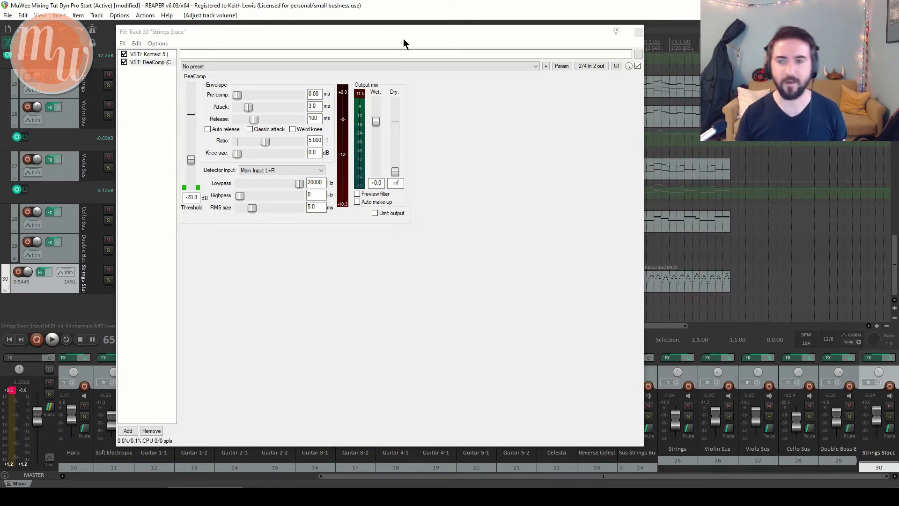
{"action": "left_click", "coordinate": [639, 32]}
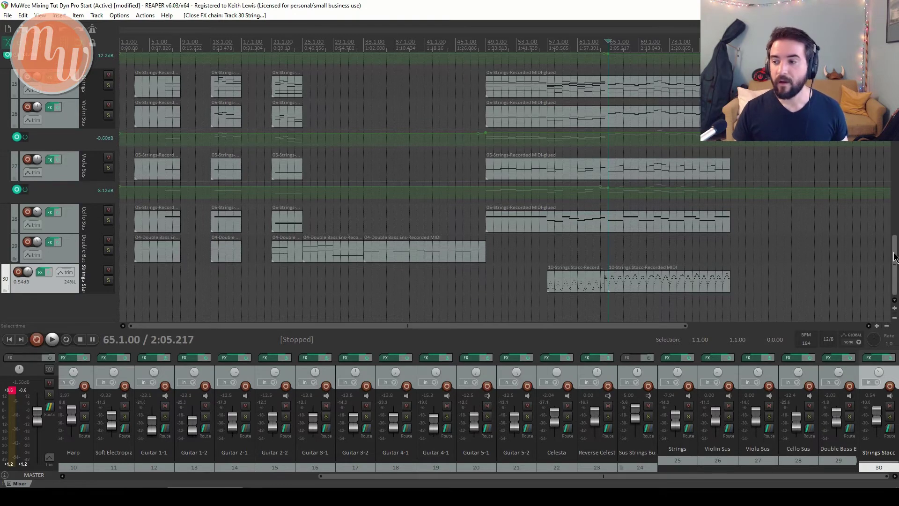
Solo the Kick track, play it from bar 65 and open its effects chain
{"action": "left_click_drag", "start_coordinate": [895, 257], "coordinate": [895, 72]}
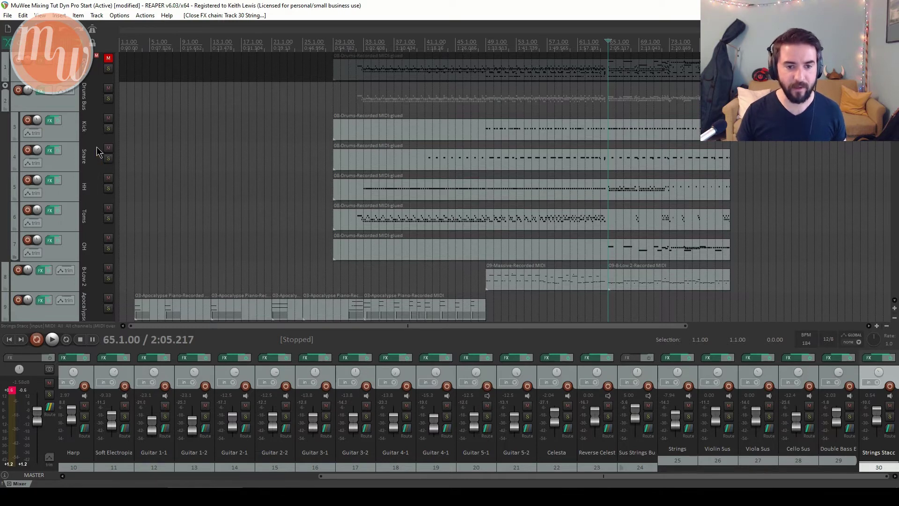
{"action": "left_click", "coordinate": [6, 435]}
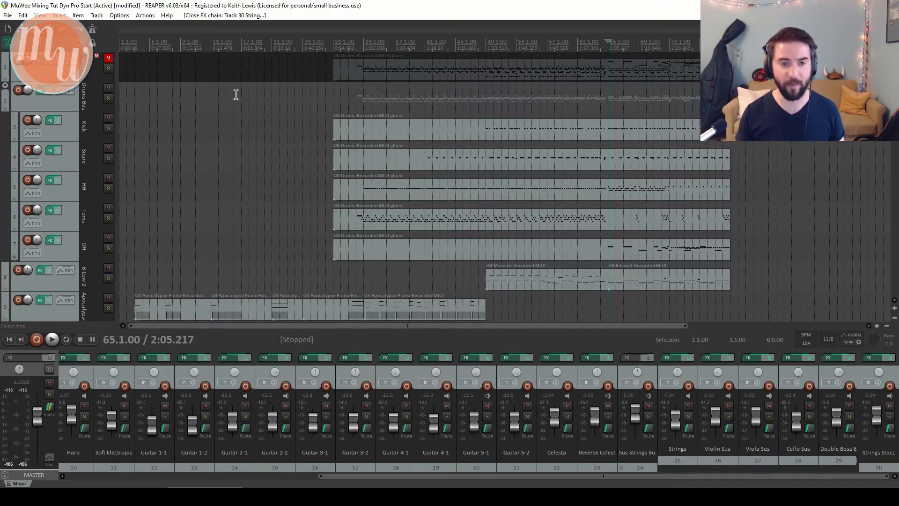
{"action": "left_click", "coordinate": [108, 128]}
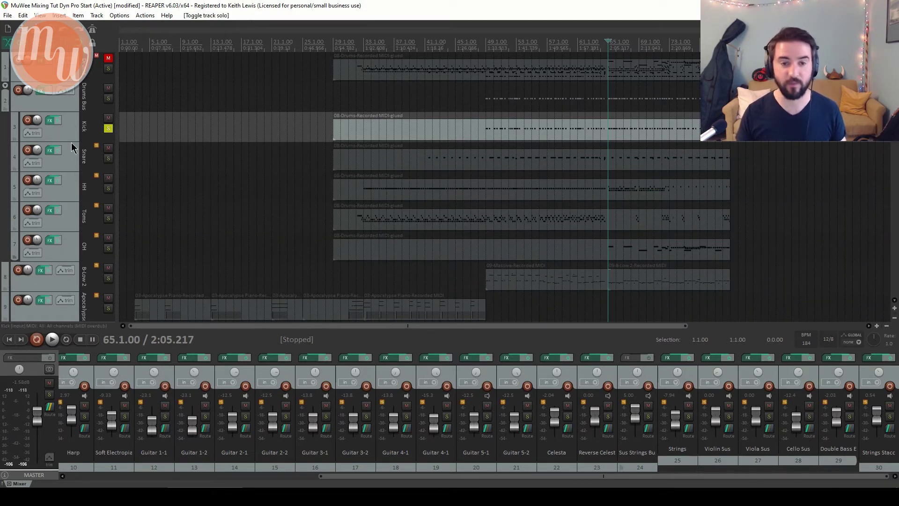
{"action": "key", "text": "space"}
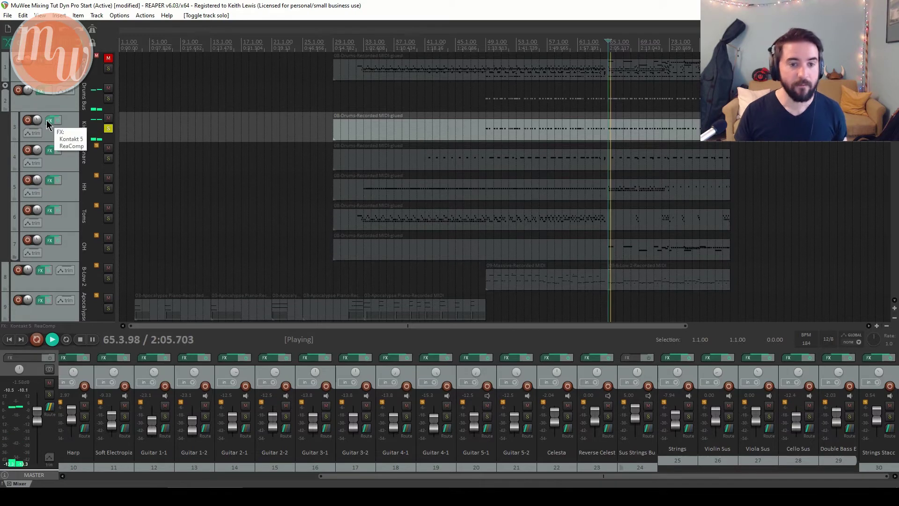
{"action": "left_click", "coordinate": [49, 121]}
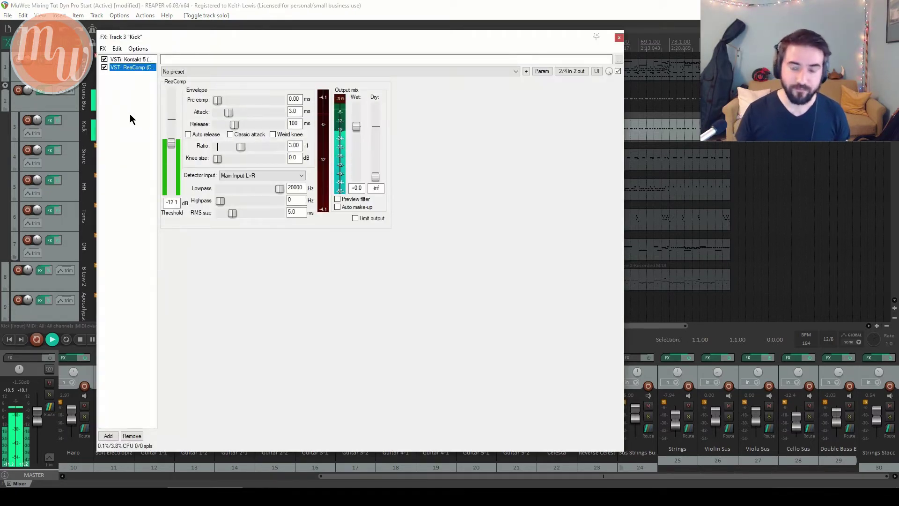
Add ReaEQ to the Kick track's effects chain and place it between Kontakt and ReaComp
{"action": "right_click", "coordinate": [130, 115]}
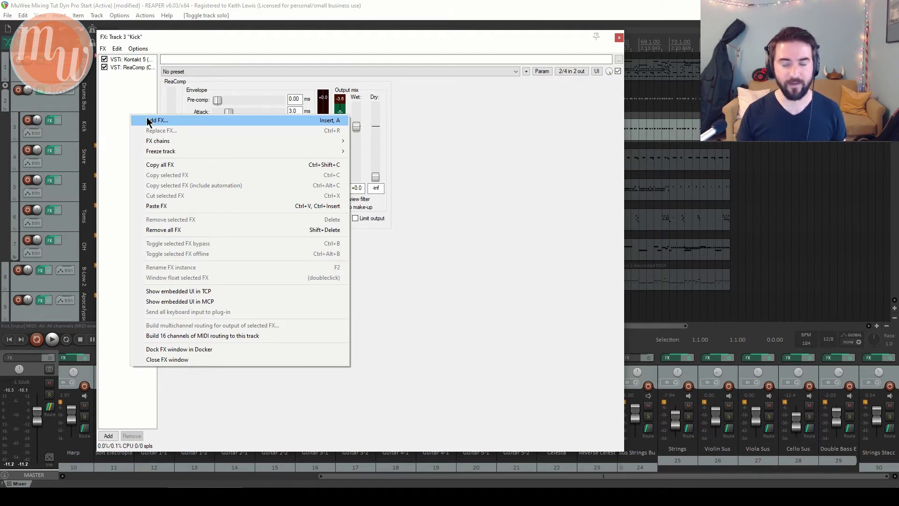
{"action": "left_click", "coordinate": [151, 121]}
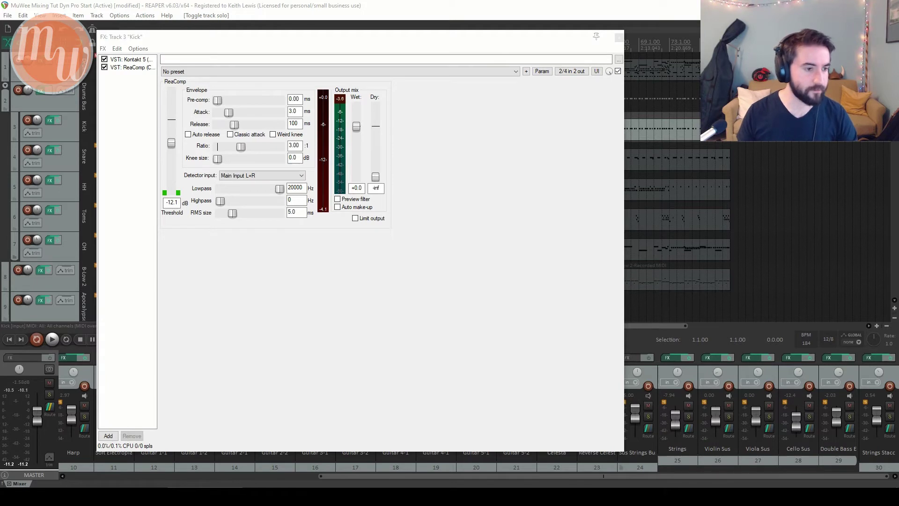
{"action": "key", "text": "Return"}
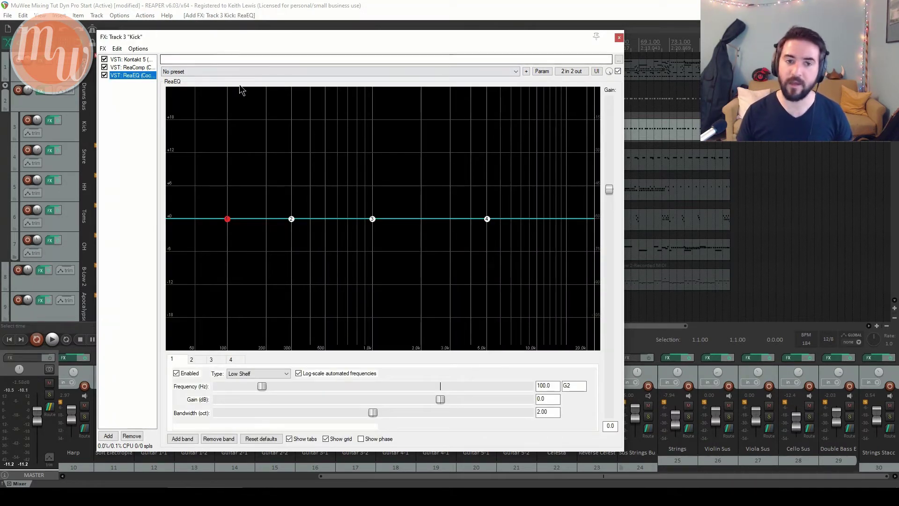
{"action": "mouse_move", "coordinate": [131, 68]}
{"action": "left_mouse_down"}
{"action": "mouse_move", "coordinate": [136, 91]}
{"action": "mouse_move", "coordinate": [136, 81]}
{"action": "left_mouse_up"}
{"action": "left_click", "coordinate": [138, 69]}
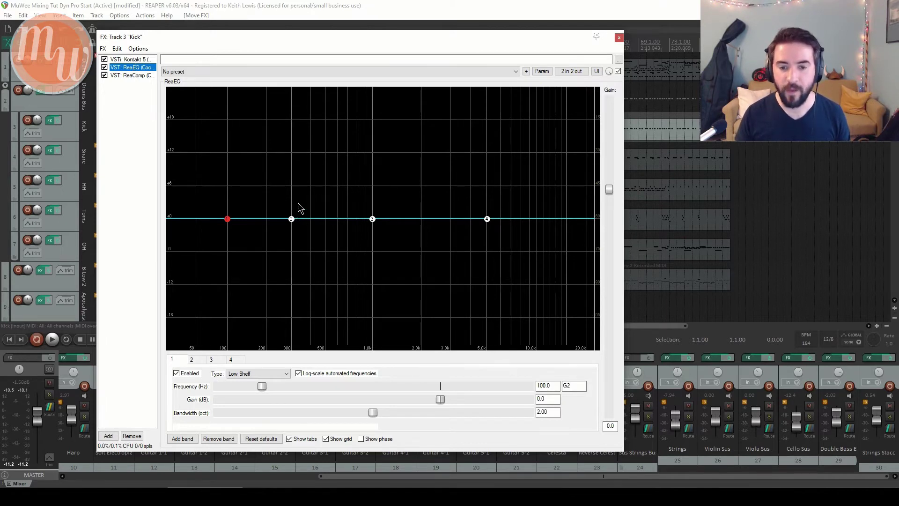
Bypass ReaComp on the Kick track and play the soloed kick to examine its frequency spectrum in ReaEQ
{"action": "left_click_drag", "start_coordinate": [426, 41], "coordinate": [408, 37]}
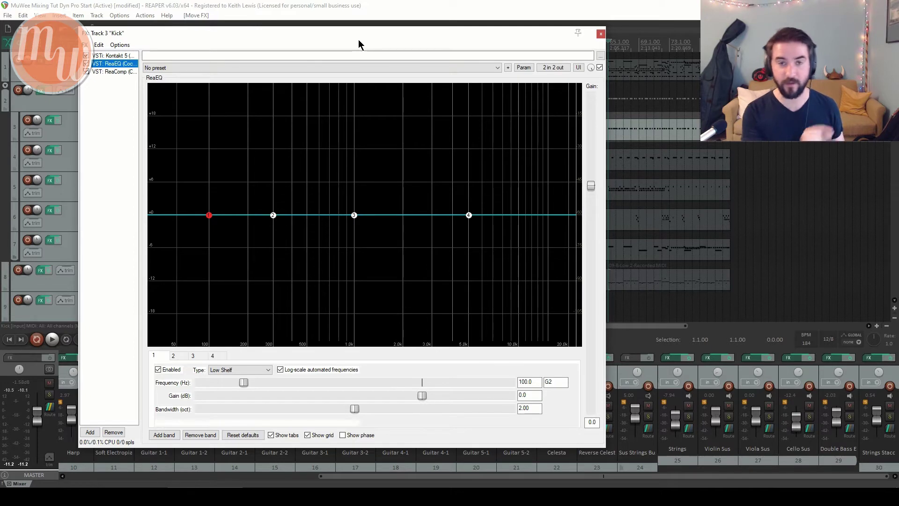
{"action": "left_click_drag", "start_coordinate": [340, 45], "coordinate": [359, 25]}
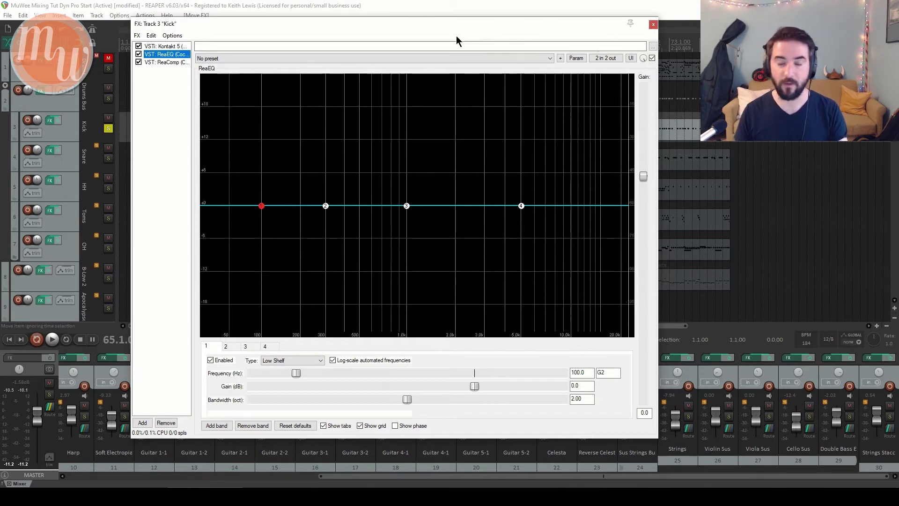
{"action": "left_click", "coordinate": [138, 62]}
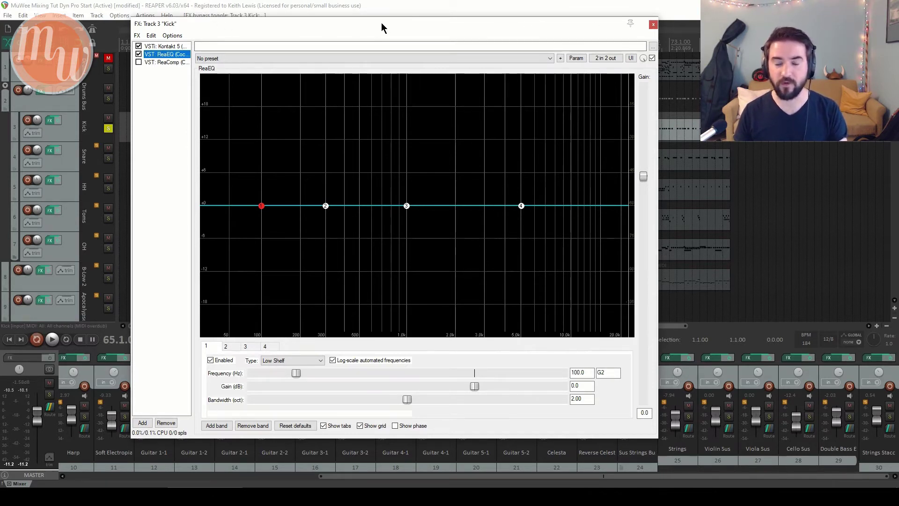
{"action": "left_click_drag", "start_coordinate": [382, 23], "coordinate": [381, 22]}
{"action": "key", "text": "space"}
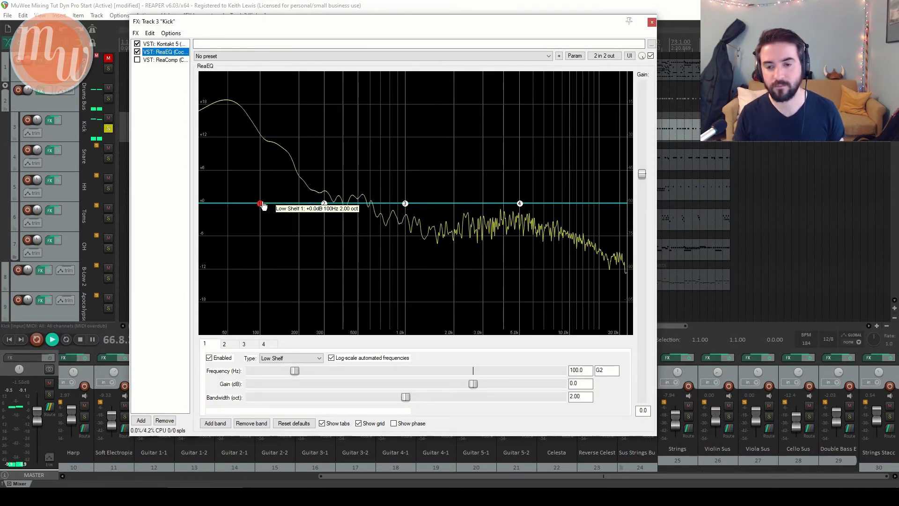
{"action": "key", "text": "space"}
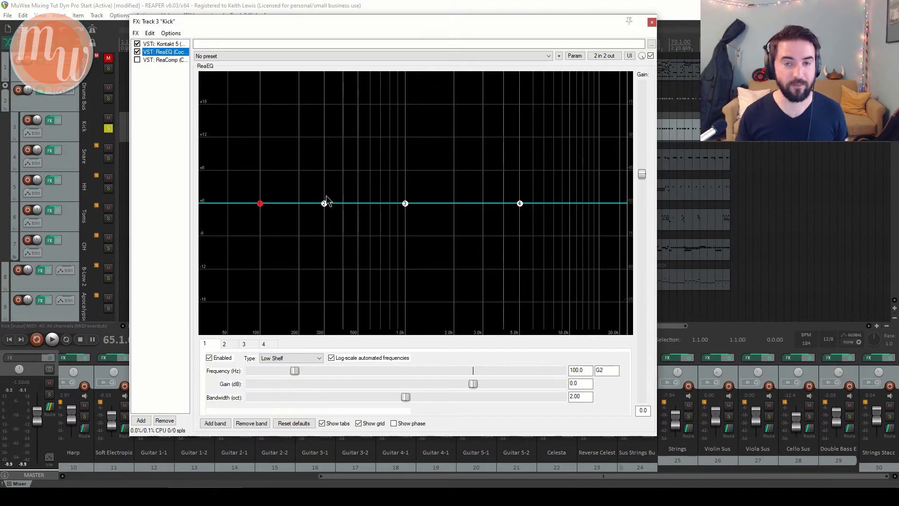
{"action": "mouse_move", "coordinate": [327, 204]}
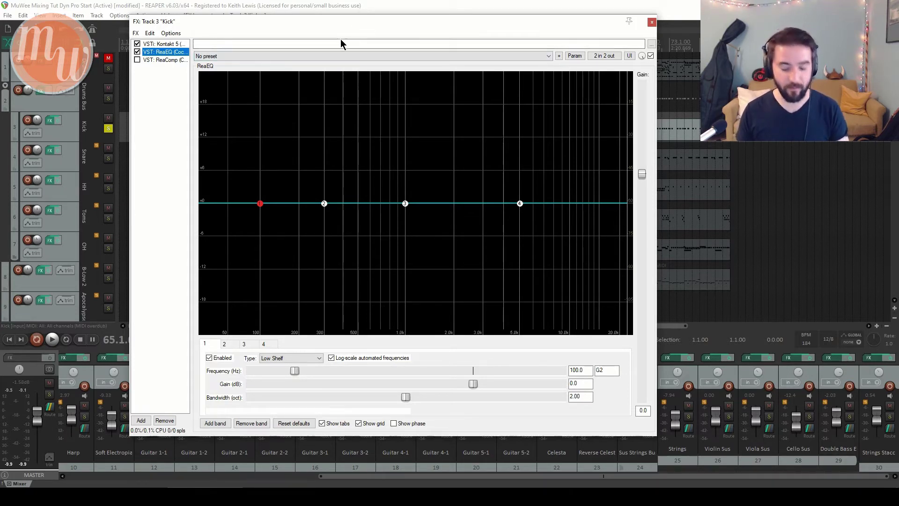
{"action": "key", "text": "space"}
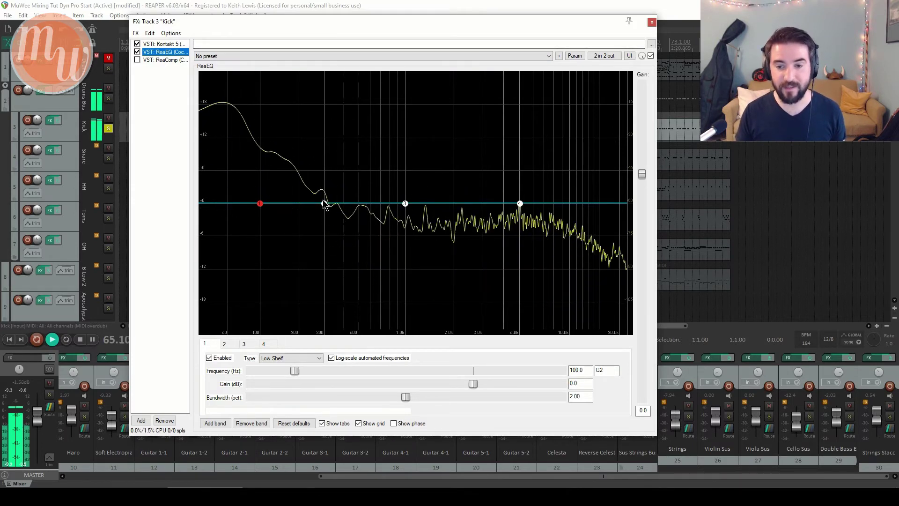
Sweep a narrow boost on ReaEQ band 3 up to 12.3 dB at 1444 Hz during playback, ease it to 2.3 dB at 1584.5 Hz, and stop
{"action": "left_click", "coordinate": [405, 203]}
{"action": "left_click_drag", "start_coordinate": [405, 203], "coordinate": [406, 176]}
{"action": "left_click_drag", "start_coordinate": [406, 397], "coordinate": [309, 397]}
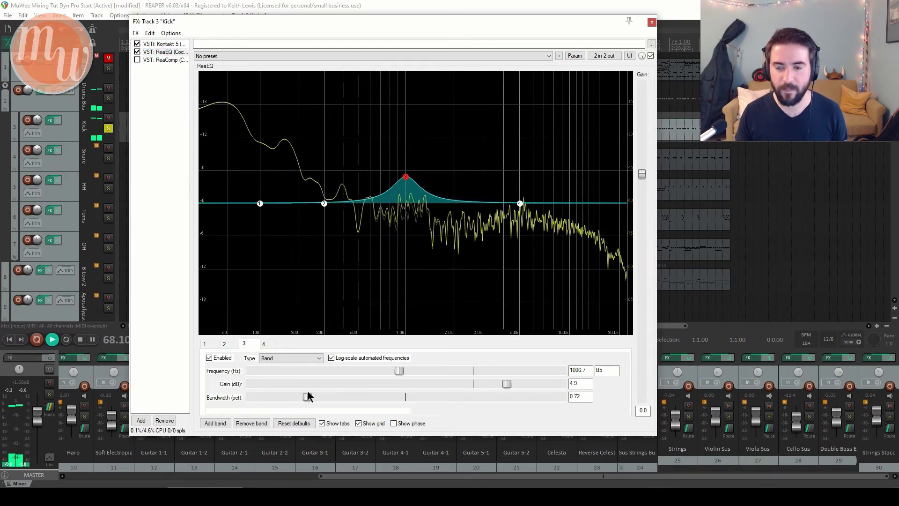
{"action": "left_click_drag", "start_coordinate": [406, 179], "coordinate": [431, 139]}
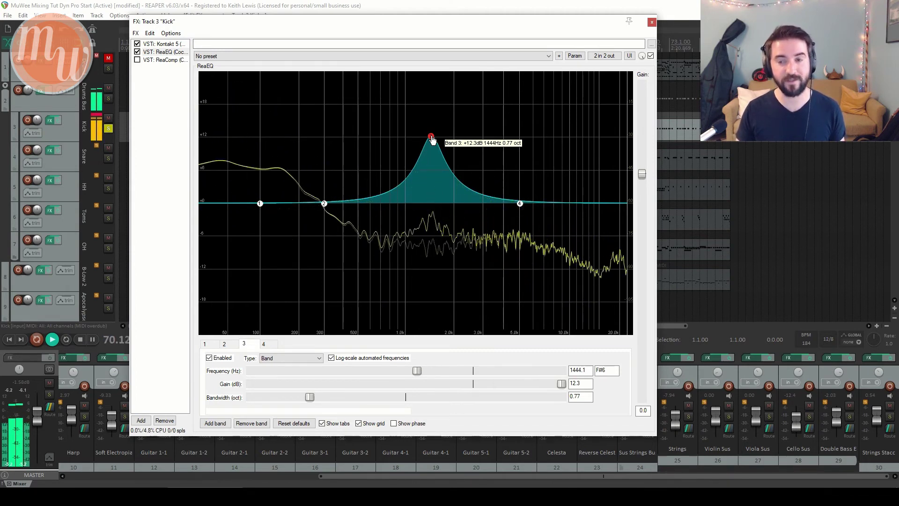
{"action": "left_click_drag", "start_coordinate": [432, 139], "coordinate": [437, 191]}
{"action": "key", "text": "space"}
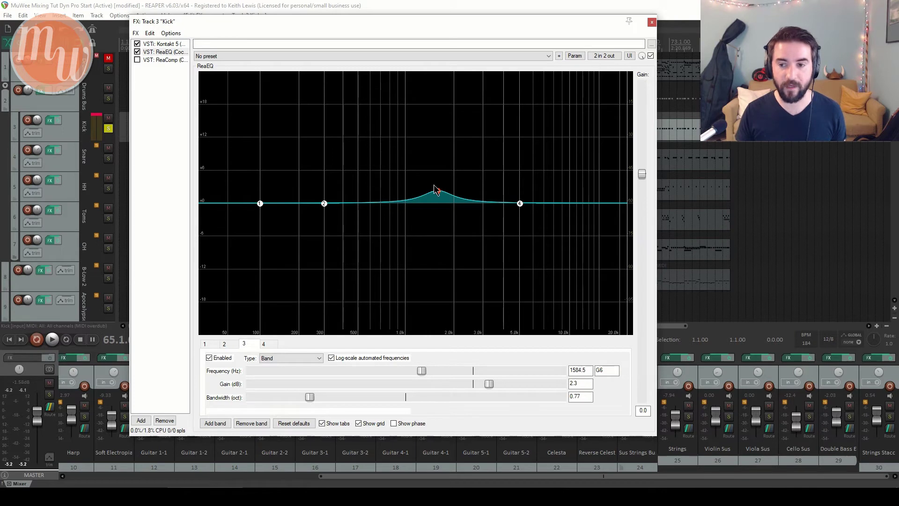
Reset band 3's gain to 0.0 dB and bandwidth to 2.00 octaves, and clear the Kick track's peak indicator
{"action": "double_click", "coordinate": [489, 383]}
{"action": "double_click", "coordinate": [310, 398]}
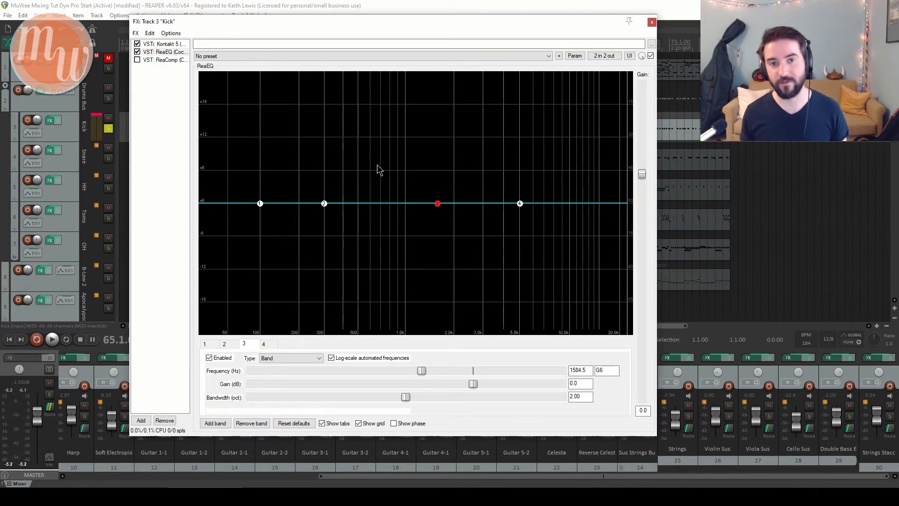
{"action": "left_click", "coordinate": [96, 117]}
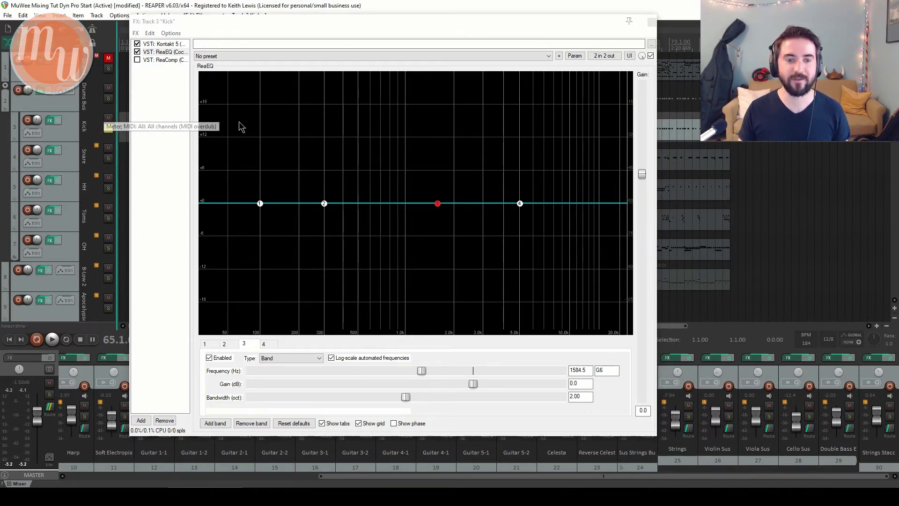
{"action": "left_click", "coordinate": [415, 27]}
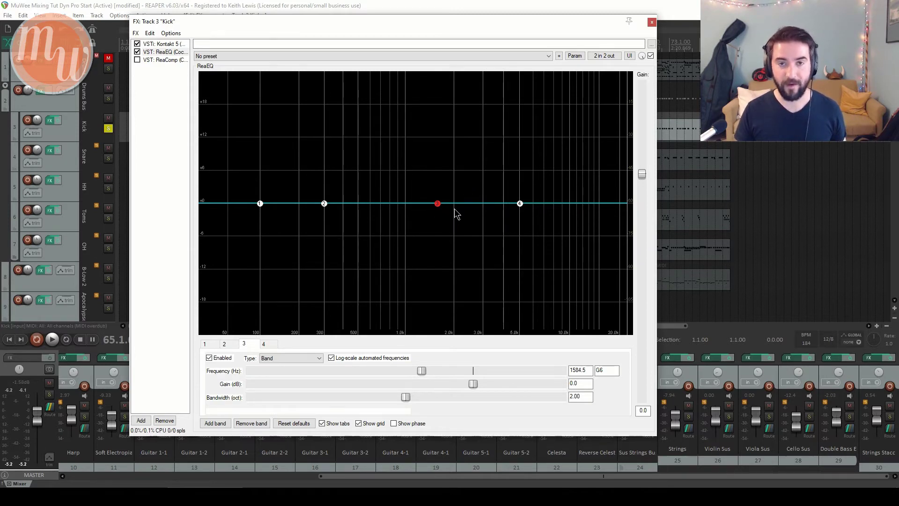
Cut band 2 to -3.0 dB at 442.3 Hz and raise the band 1 low shelf to 1.7 dB at 97.3 Hz
{"action": "left_click", "coordinate": [327, 205]}
{"action": "left_click_drag", "start_coordinate": [328, 209], "coordinate": [351, 221]}
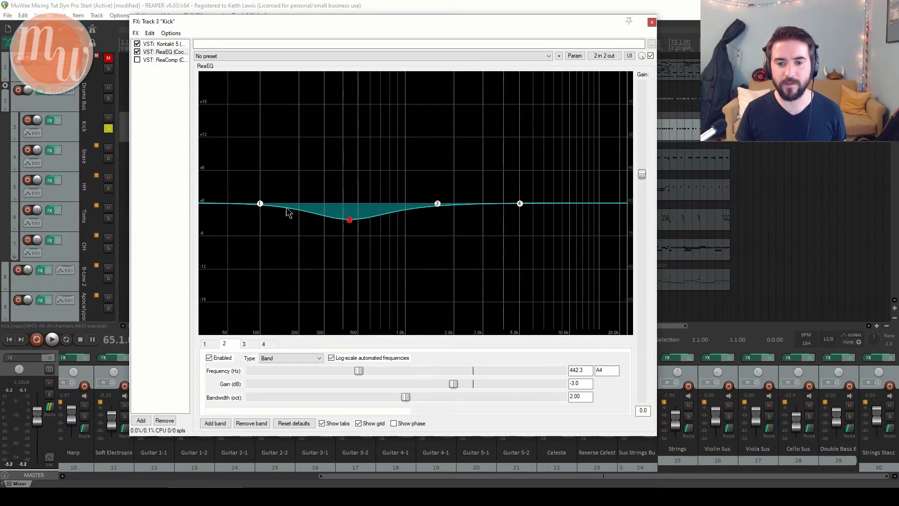
{"action": "left_click_drag", "start_coordinate": [260, 205], "coordinate": [259, 194]}
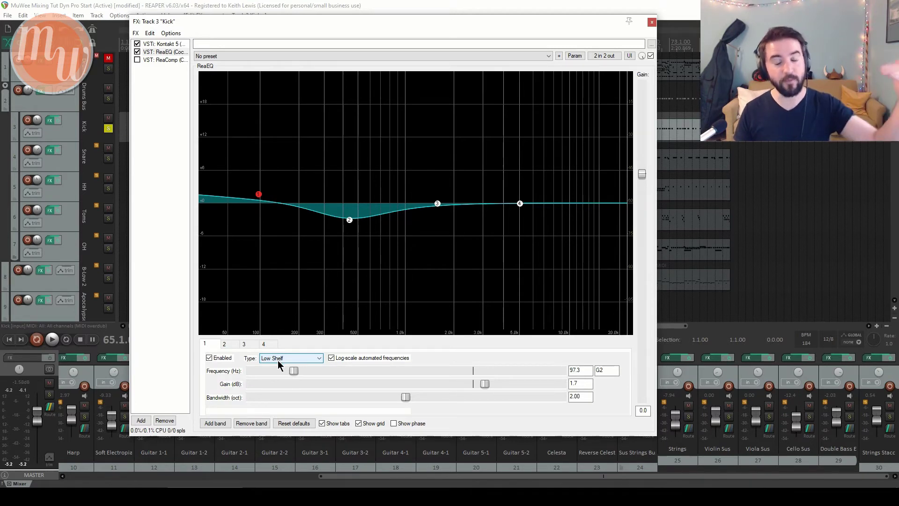
{"action": "left_click", "coordinate": [304, 359]}
{"action": "left_click", "coordinate": [300, 285]}
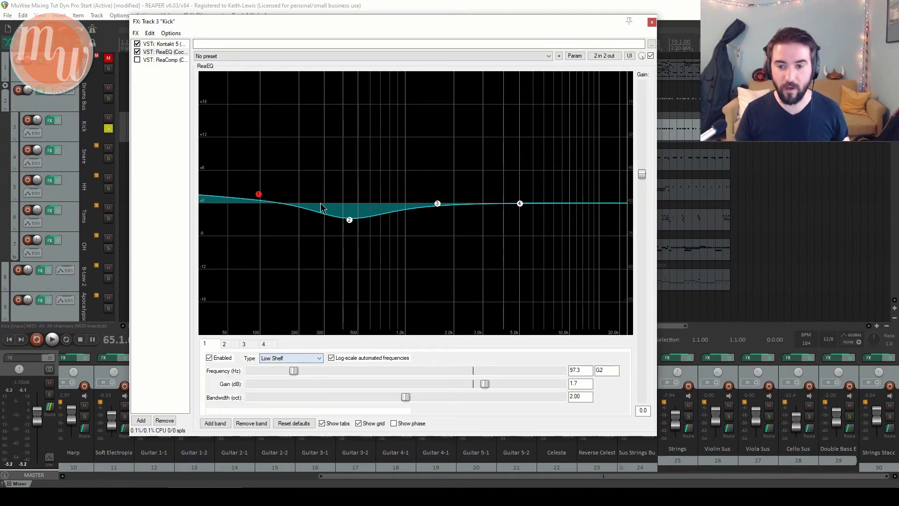
Narrow band 2 to 1.30 octaves and deepen its cut to -3.6 dB at 454.9 Hz
{"action": "left_click", "coordinate": [349, 220]}
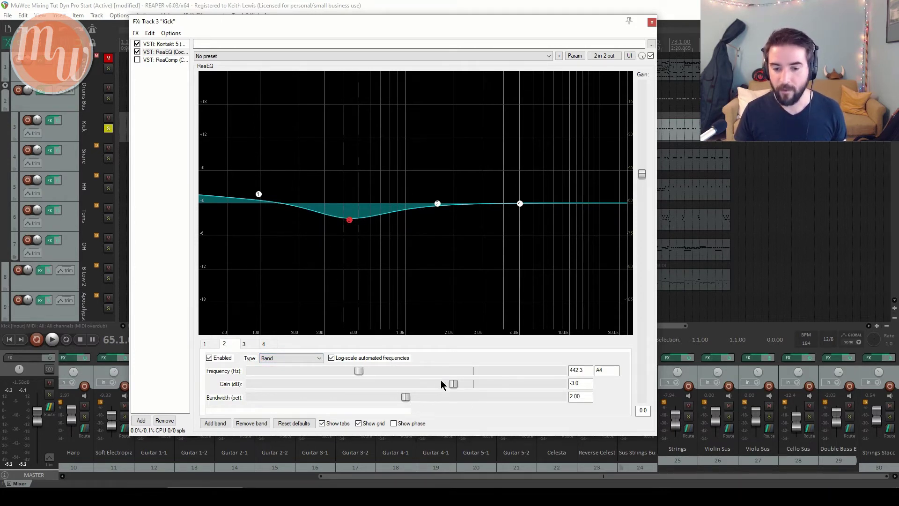
{"action": "left_click_drag", "start_coordinate": [406, 397], "coordinate": [352, 396]}
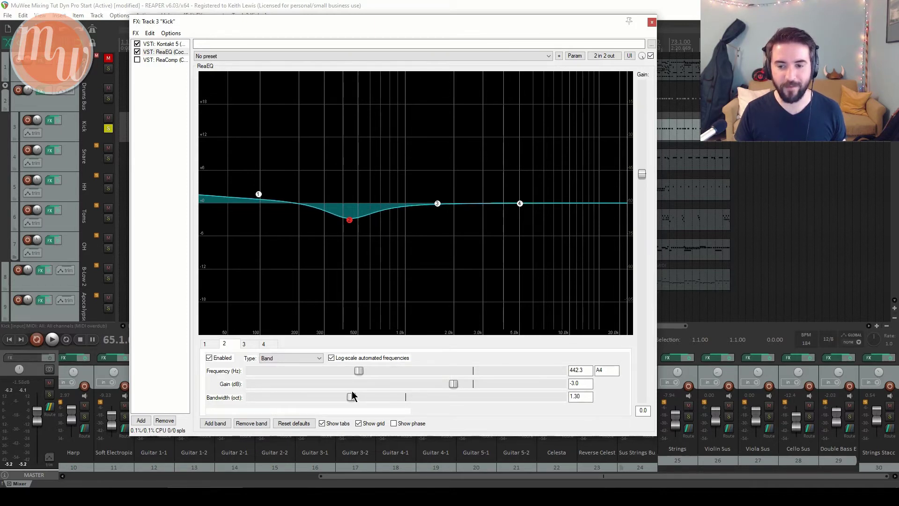
{"action": "mouse_move", "coordinate": [350, 231]}
{"action": "left_mouse_down"}
{"action": "mouse_move", "coordinate": [362, 236]}
{"action": "mouse_move", "coordinate": [353, 235]}
{"action": "left_mouse_up"}
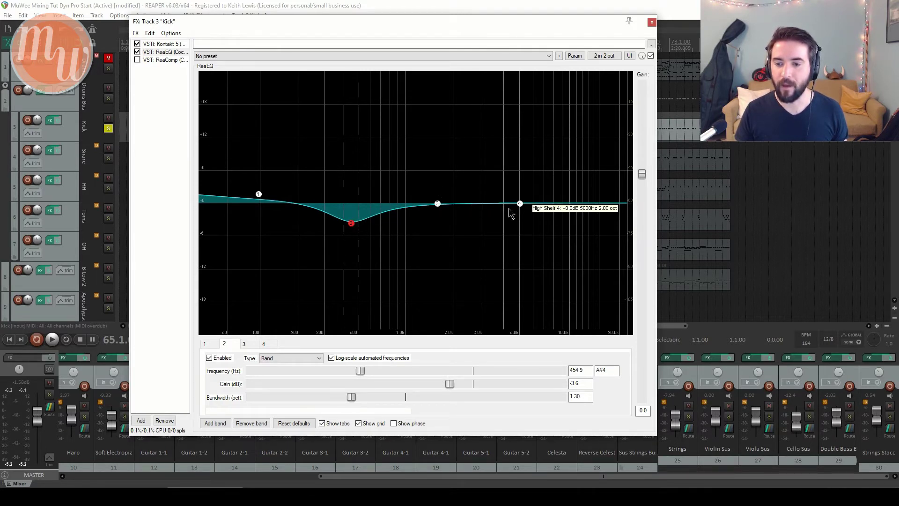
{"action": "left_click", "coordinate": [285, 358]}
{"action": "left_click", "coordinate": [286, 358]}
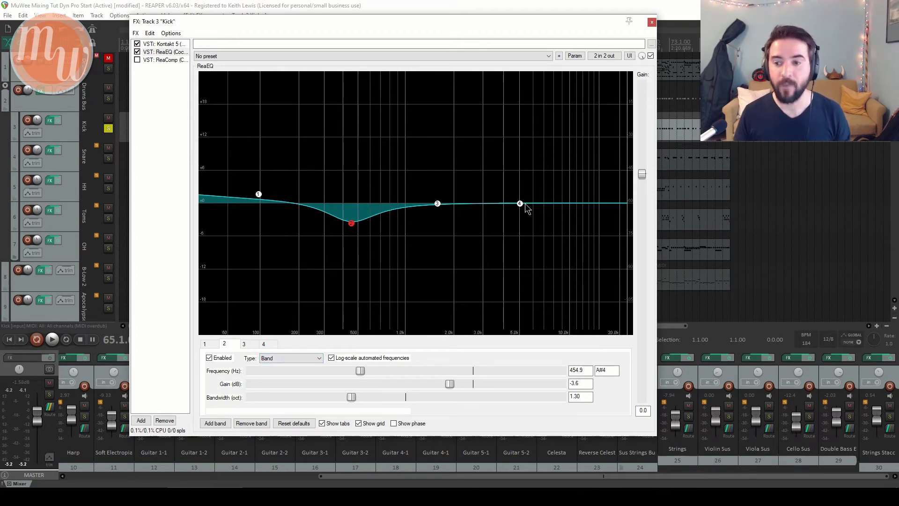
Try the High Pass filter type on band 4 and return the band to High Shelf
{"action": "mouse_move", "coordinate": [522, 206]}
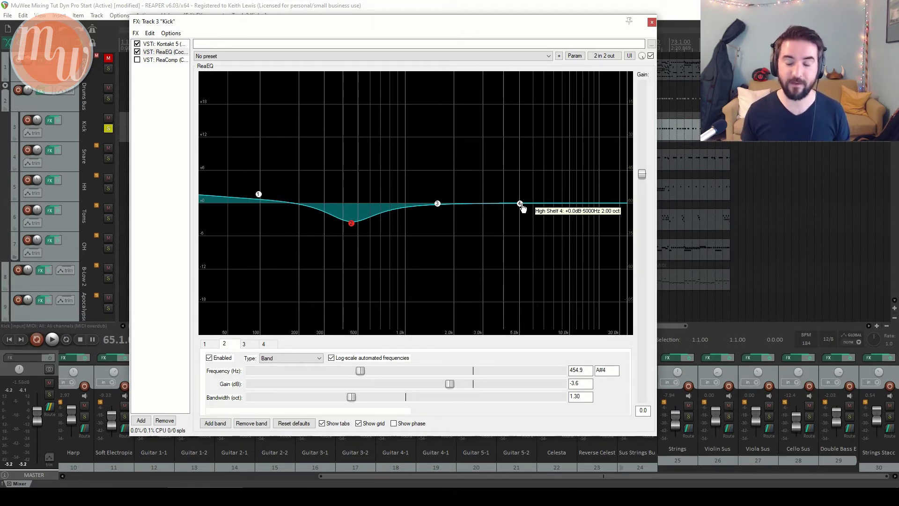
{"action": "left_click", "coordinate": [522, 207]}
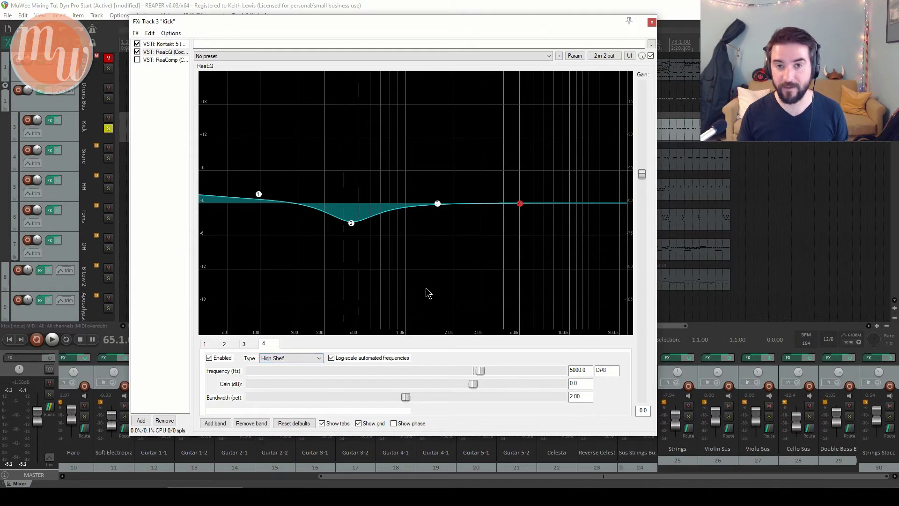
{"action": "left_click", "coordinate": [281, 360]}
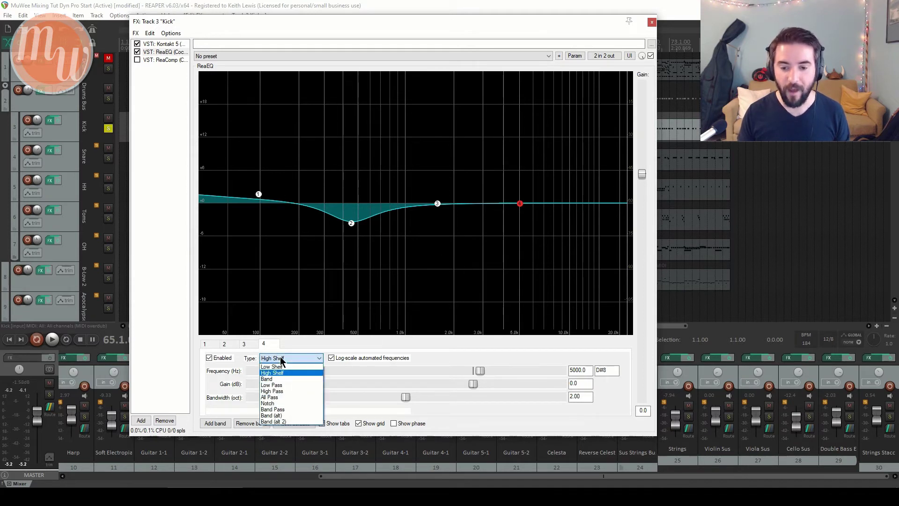
{"action": "left_click", "coordinate": [281, 391]}
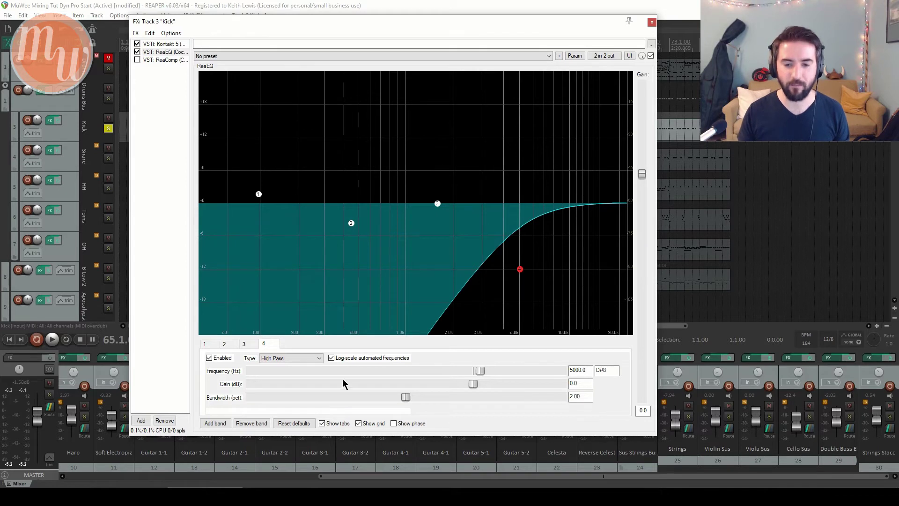
{"action": "left_click", "coordinate": [300, 359]}
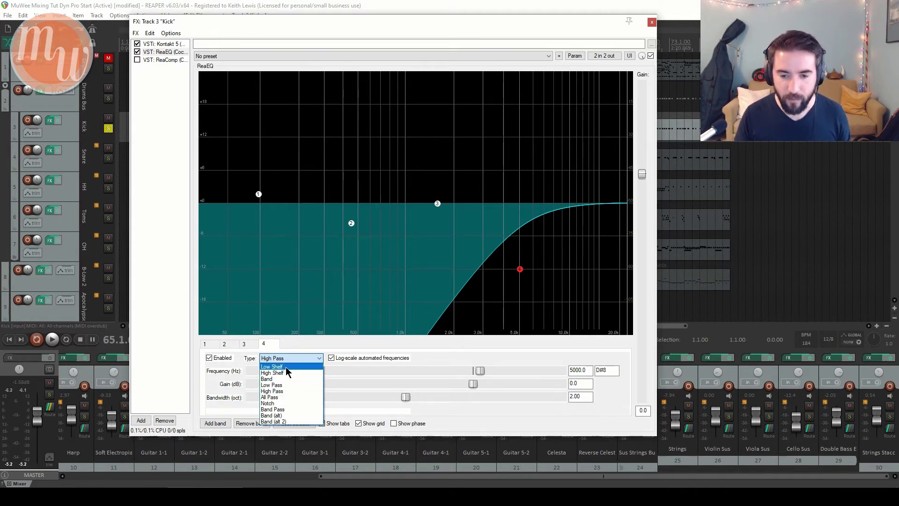
{"action": "left_click", "coordinate": [287, 373]}
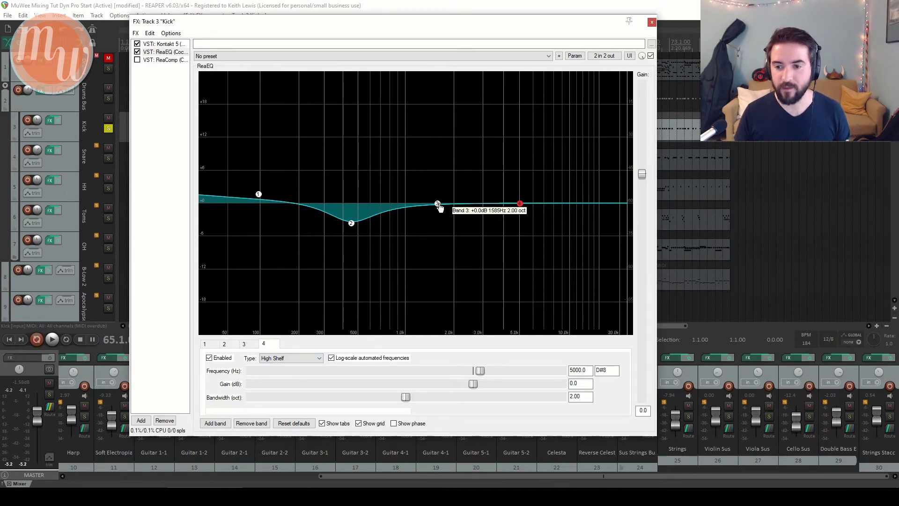
Move band 3 to 2431.9 Hz and set the band 4 high shelf to -3.8 dB at 6360.5 Hz with 0.67 octaves bandwidth
{"action": "left_click_drag", "start_coordinate": [438, 205], "coordinate": [470, 205]}
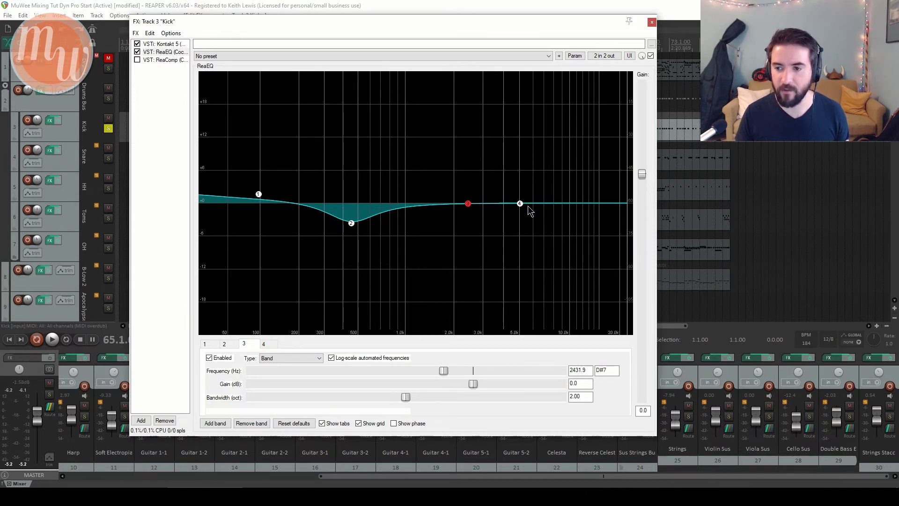
{"action": "left_click_drag", "start_coordinate": [521, 204], "coordinate": [538, 229]}
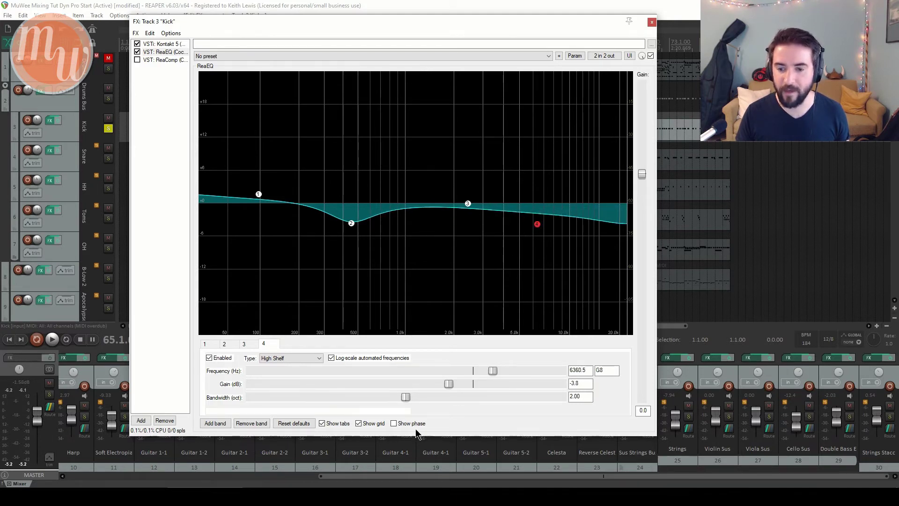
{"action": "left_click_drag", "start_coordinate": [405, 397], "coordinate": [302, 396]}
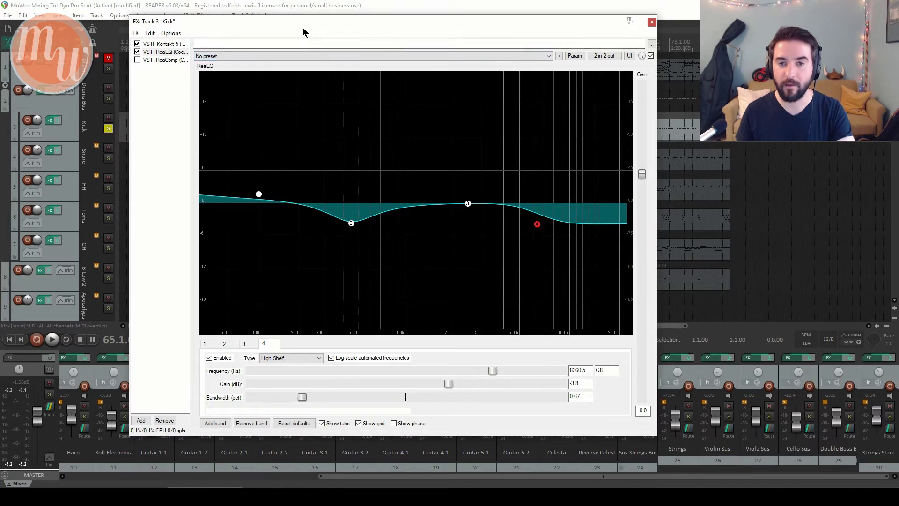
Play the soloed kick while comparing it with ReaEQ bypassed and enabled, and stop playback with ReaEQ enabled
{"action": "key", "text": "space"}
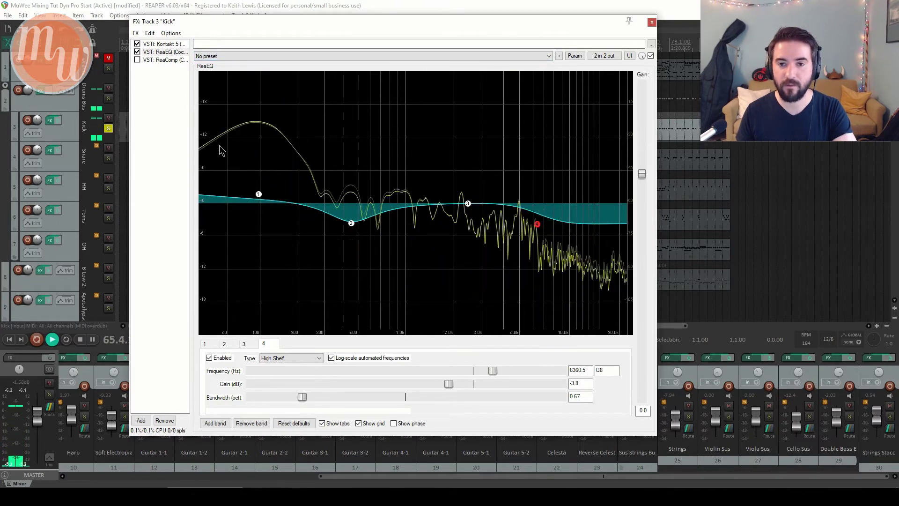
{"action": "left_click", "coordinate": [137, 52]}
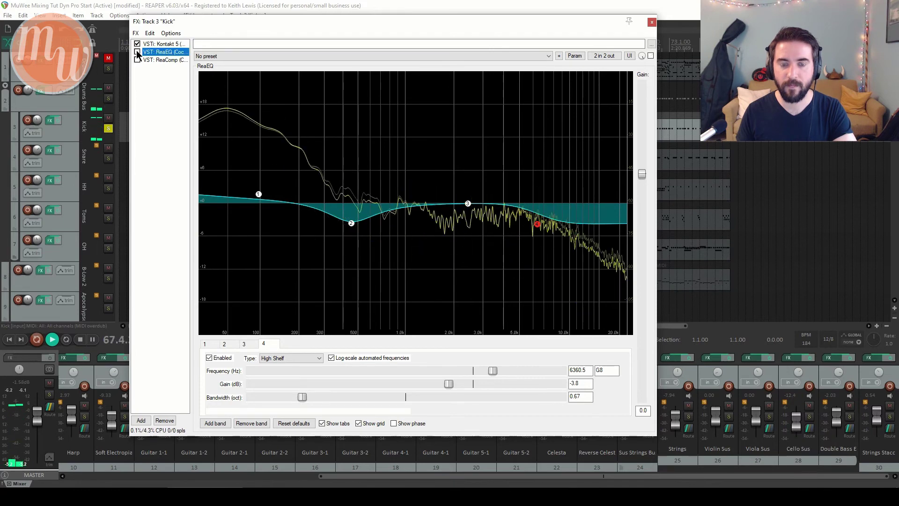
{"action": "left_click", "coordinate": [137, 52]}
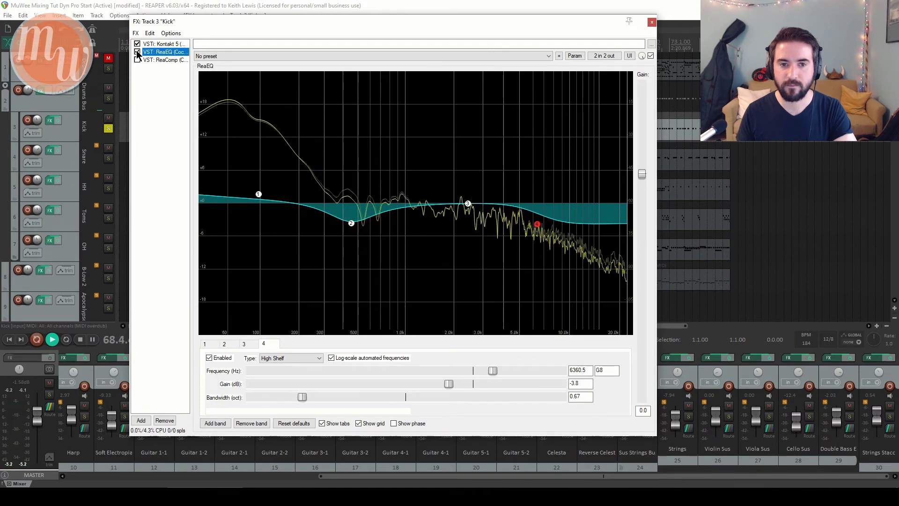
{"action": "left_click", "coordinate": [137, 52]}
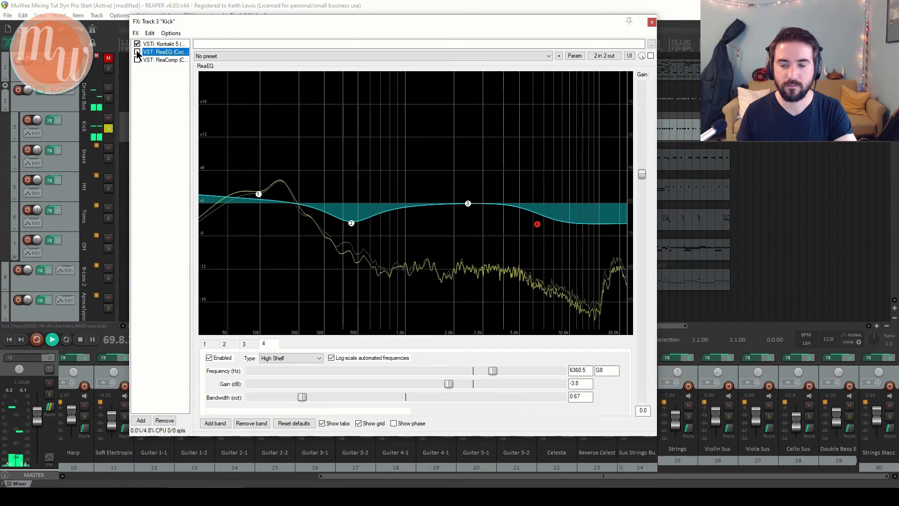
{"action": "left_click", "coordinate": [138, 52]}
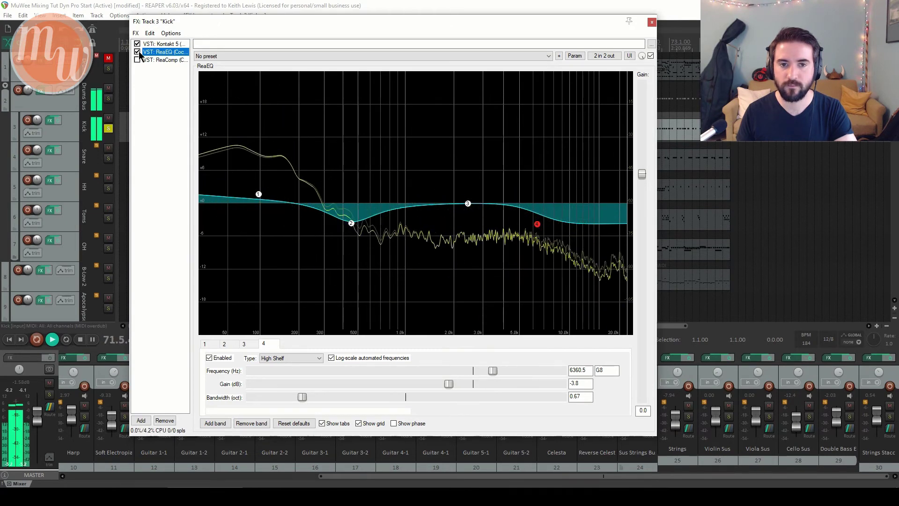
{"action": "key", "text": "space"}
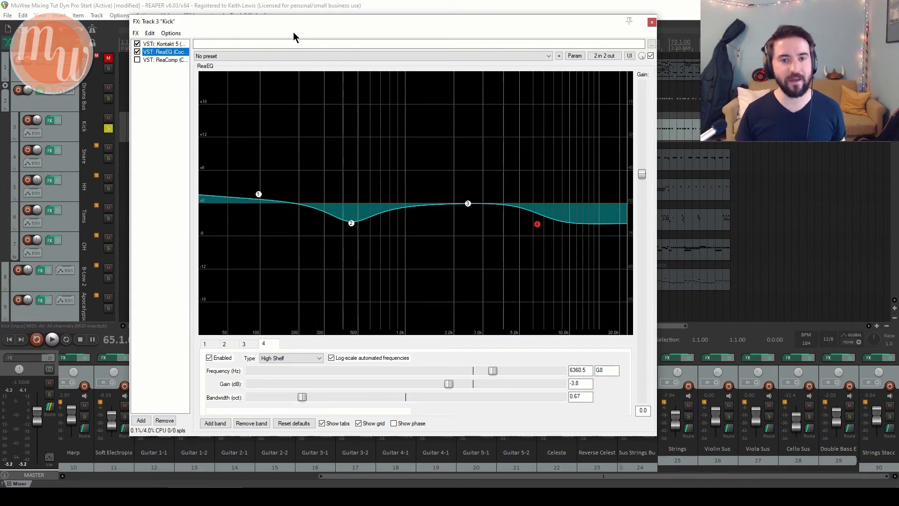
Raise the band 1 low shelf to 2.6 dB at 99.1 Hz and compare the playing kick with ReaEQ bypassed and enabled
{"action": "left_click", "coordinate": [259, 195]}
{"action": "left_click_drag", "start_coordinate": [258, 195], "coordinate": [260, 189]}
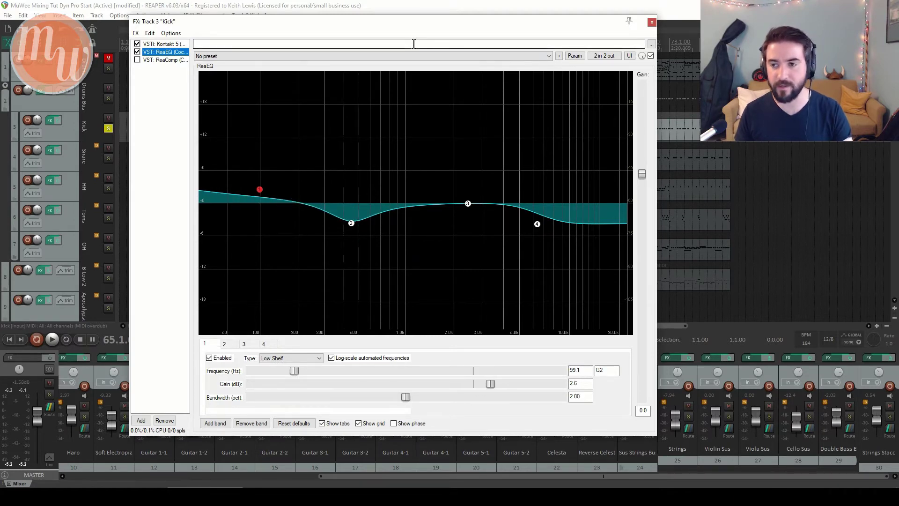
{"action": "key", "text": "space"}
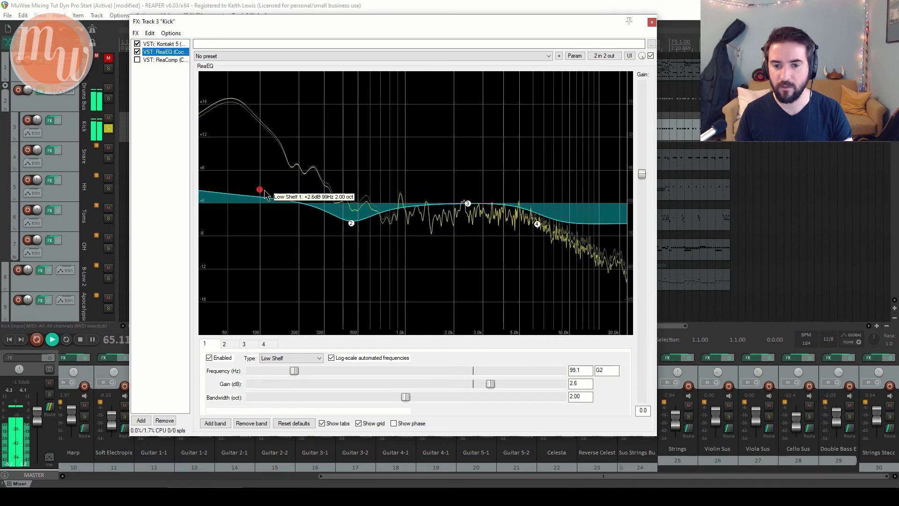
{"action": "left_click", "coordinate": [137, 52]}
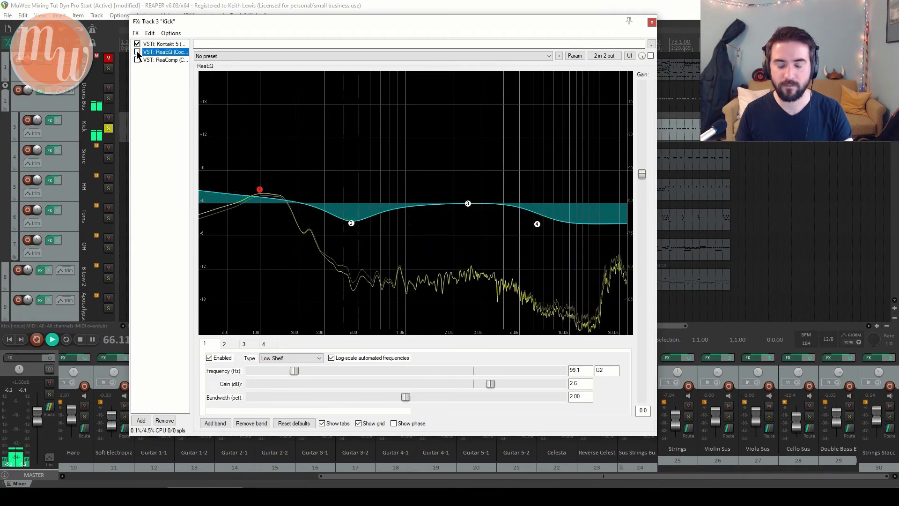
{"action": "left_click", "coordinate": [137, 52]}
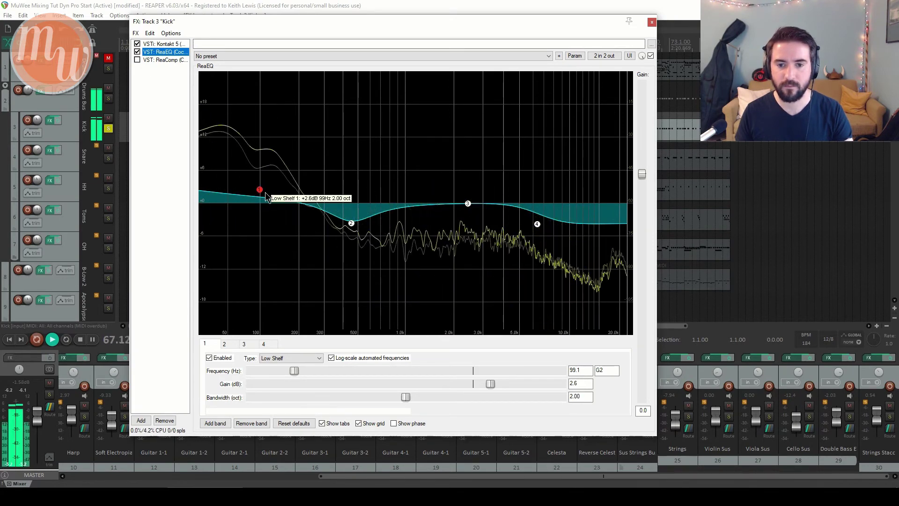
Lower the band 1 low shelf to -0.2 dB at 102.8 Hz
{"action": "left_click_drag", "start_coordinate": [260, 191], "coordinate": [262, 203]}
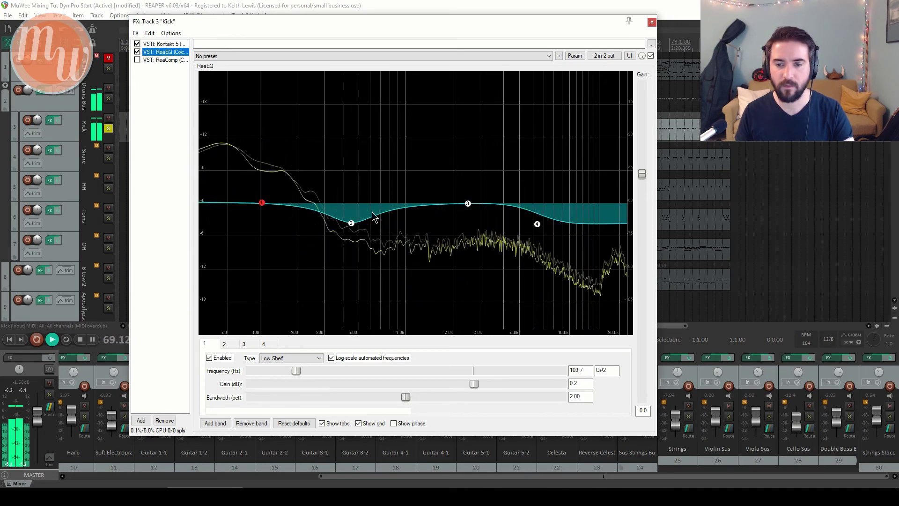
{"action": "mouse_move", "coordinate": [262, 203]}
{"action": "left_mouse_down"}
{"action": "mouse_move", "coordinate": [263, 187]}
{"action": "mouse_move", "coordinate": [264, 205]}
{"action": "left_mouse_up"}
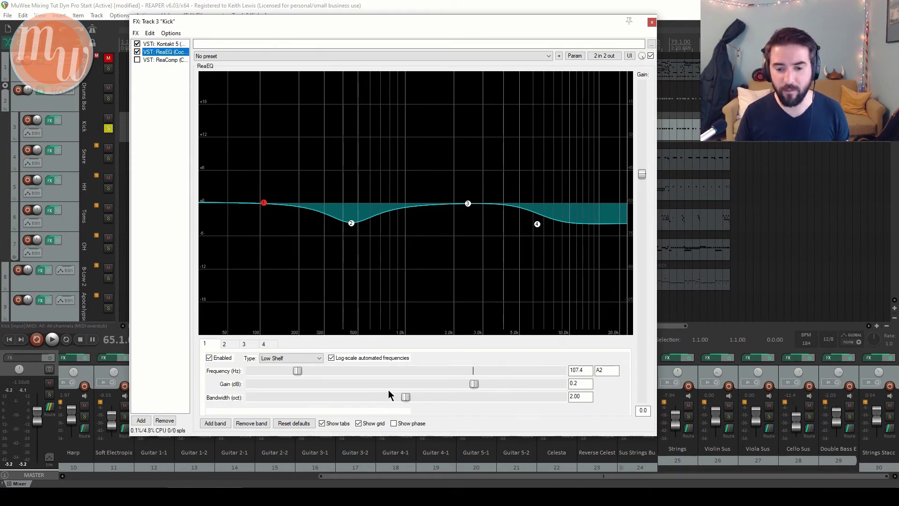
{"action": "mouse_move", "coordinate": [266, 208]}
{"action": "left_mouse_down"}
{"action": "mouse_move", "coordinate": [265, 192]}
{"action": "mouse_move", "coordinate": [265, 211]}
{"action": "left_mouse_up"}
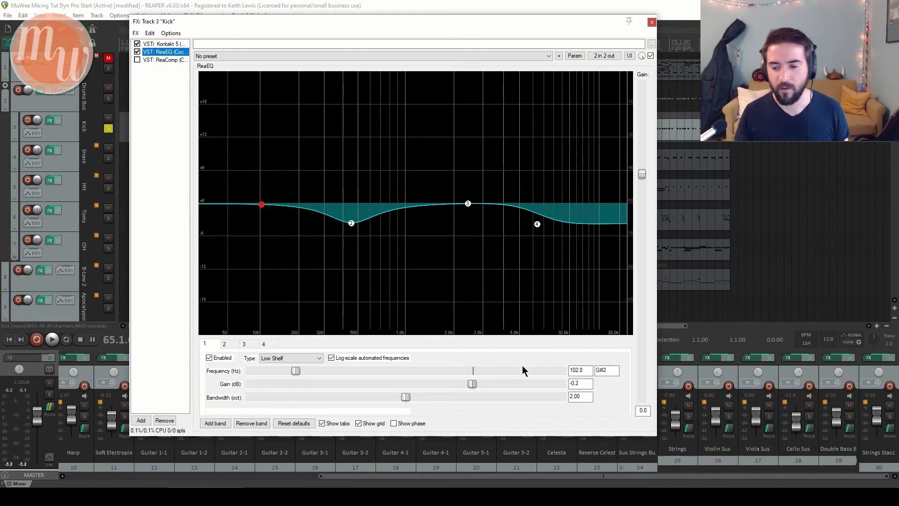
Reset the kick's band 1 low shelf to 0.0 dB and compare playback with ReaComp and ReaEQ bypassed, leaving both enabled
{"action": "double_click", "coordinate": [472, 384]}
{"action": "key", "text": "space"}
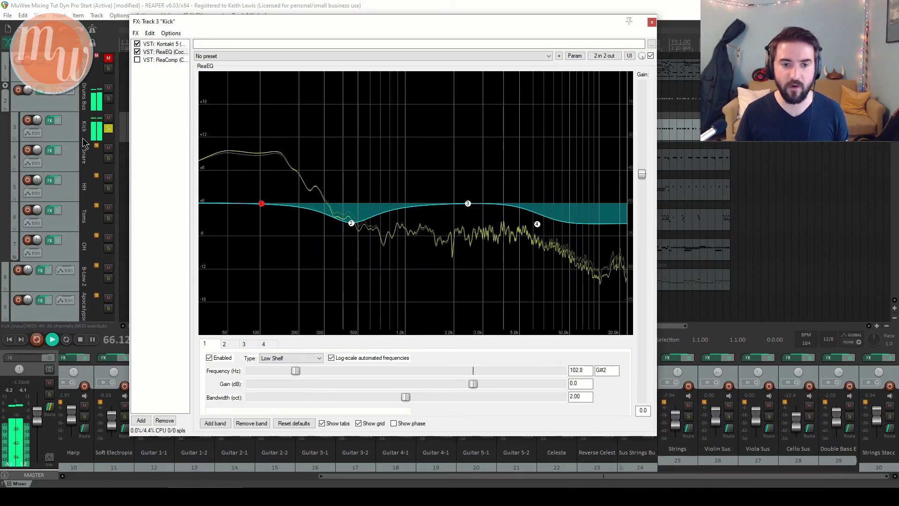
{"action": "left_click", "coordinate": [138, 60]}
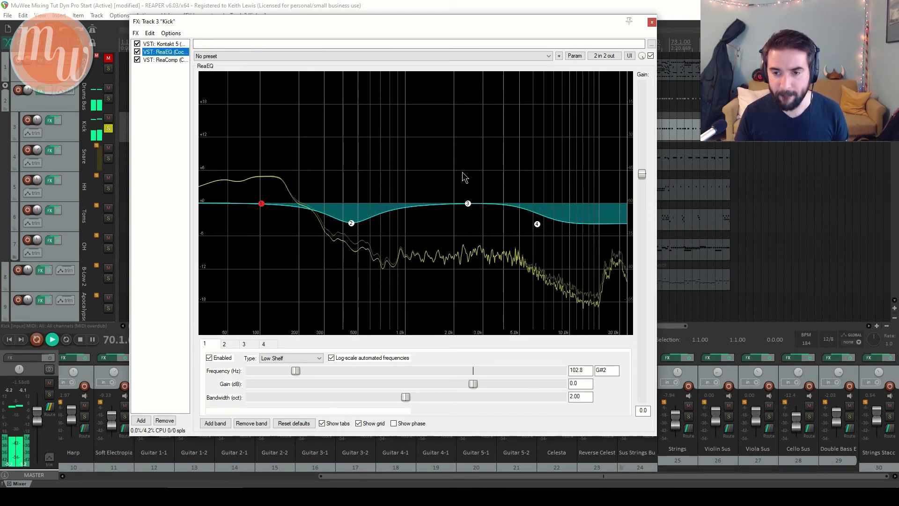
{"action": "left_click", "coordinate": [137, 60]}
{"action": "left_click", "coordinate": [137, 51]}
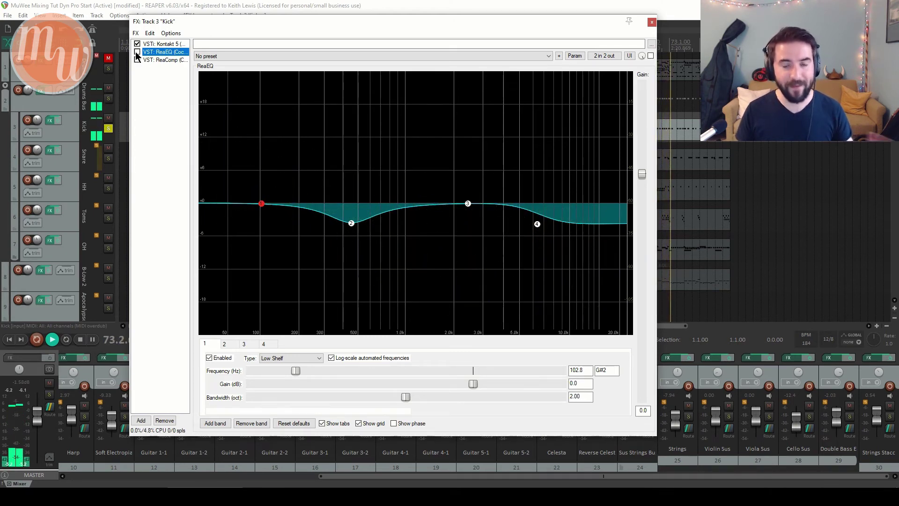
{"action": "left_click", "coordinate": [138, 52]}
{"action": "left_click", "coordinate": [137, 60]}
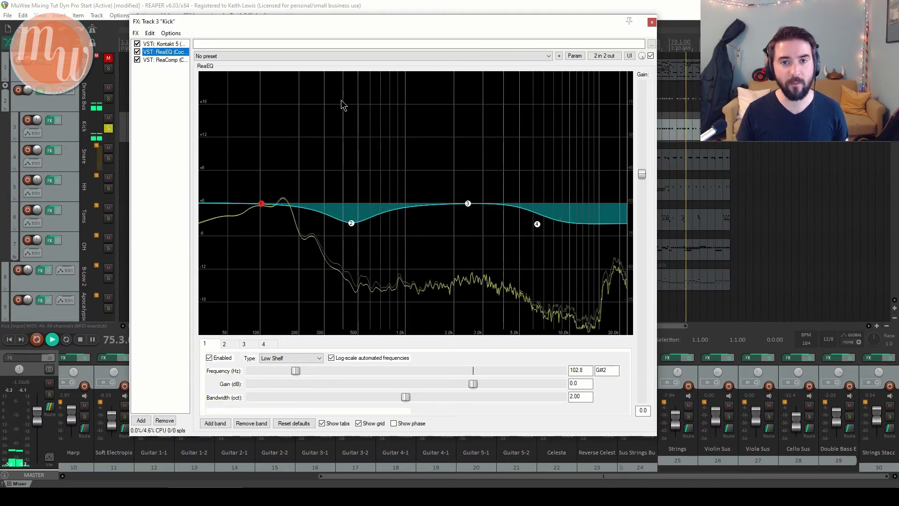
Close the Kick FX chain, switch the solo from Kick to the Drums Bus, and play the drums
{"action": "left_click", "coordinate": [652, 22]}
{"action": "key", "text": "space"}
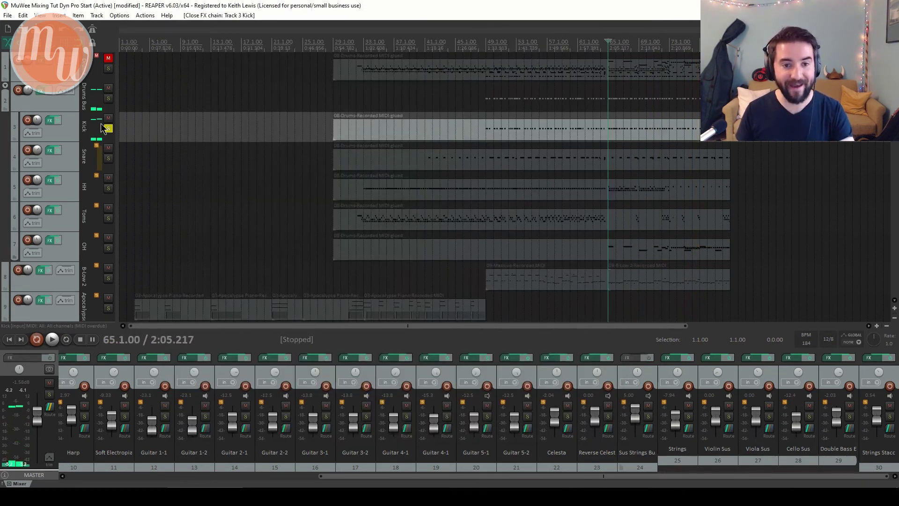
{"action": "left_click", "coordinate": [108, 130]}
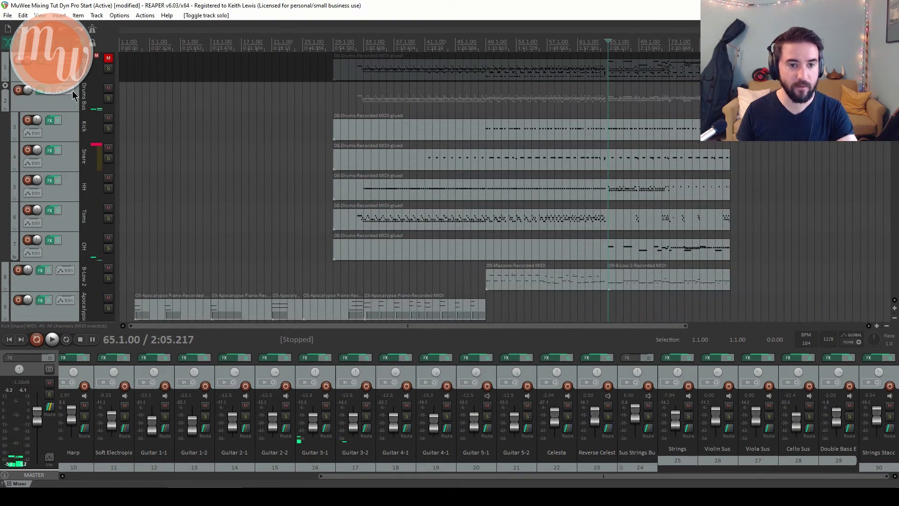
{"action": "left_click", "coordinate": [108, 98]}
{"action": "key", "text": "space"}
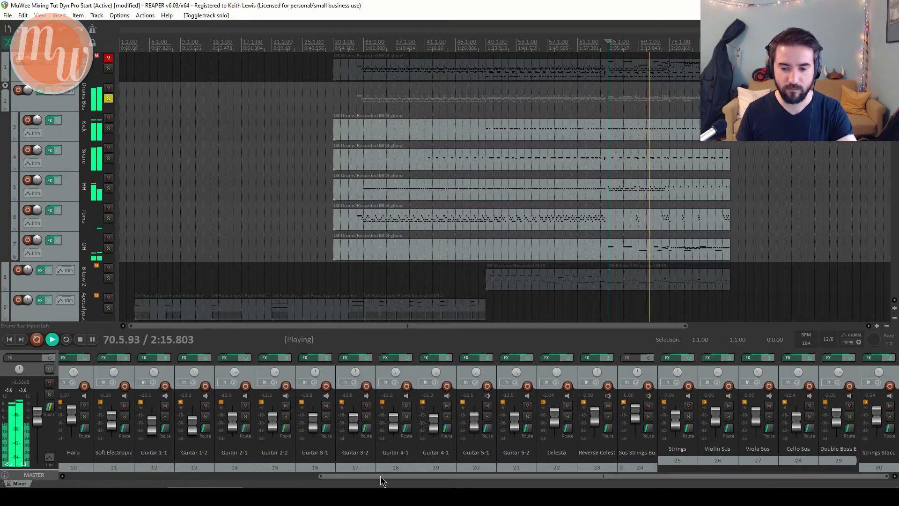
Lower the Snare track's volume slightly in the mixer while the drums play, and stop playback
{"action": "left_click_drag", "start_coordinate": [378, 475], "coordinate": [126, 475]}
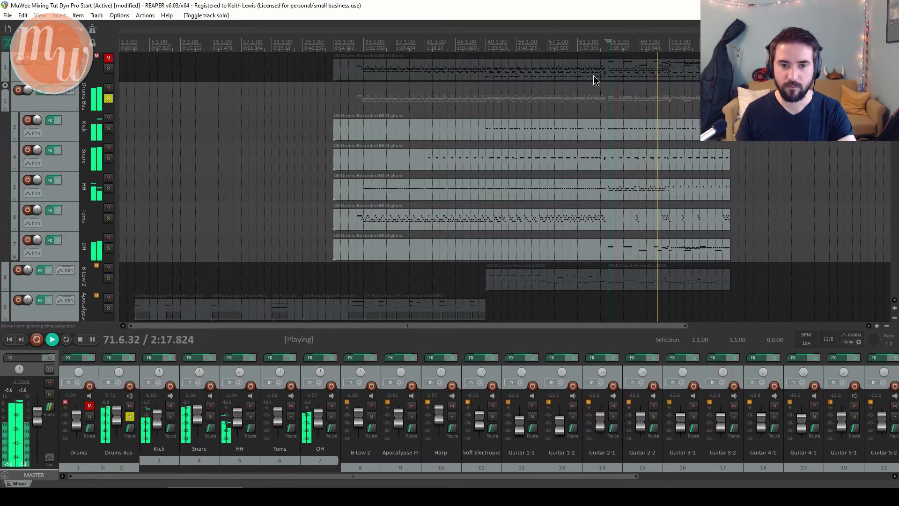
{"action": "left_click_drag", "start_coordinate": [196, 409], "coordinate": [195, 414]}
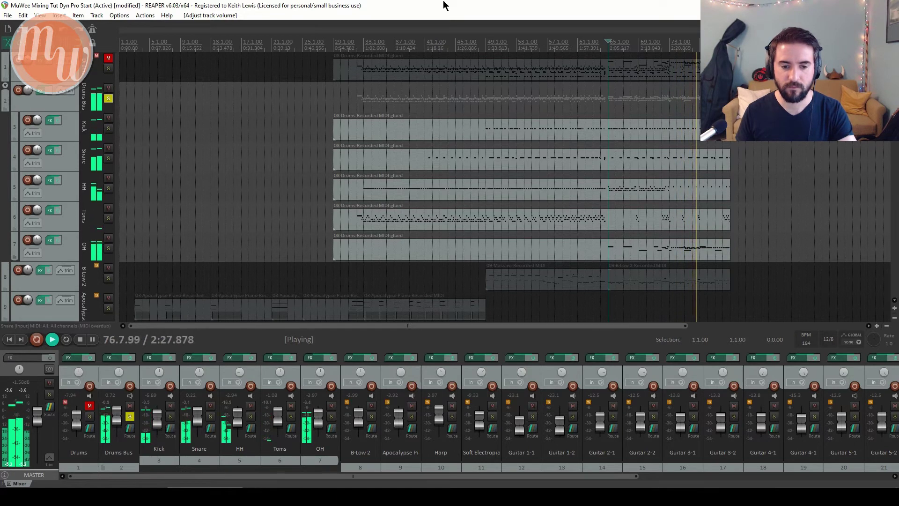
{"action": "key", "text": "space"}
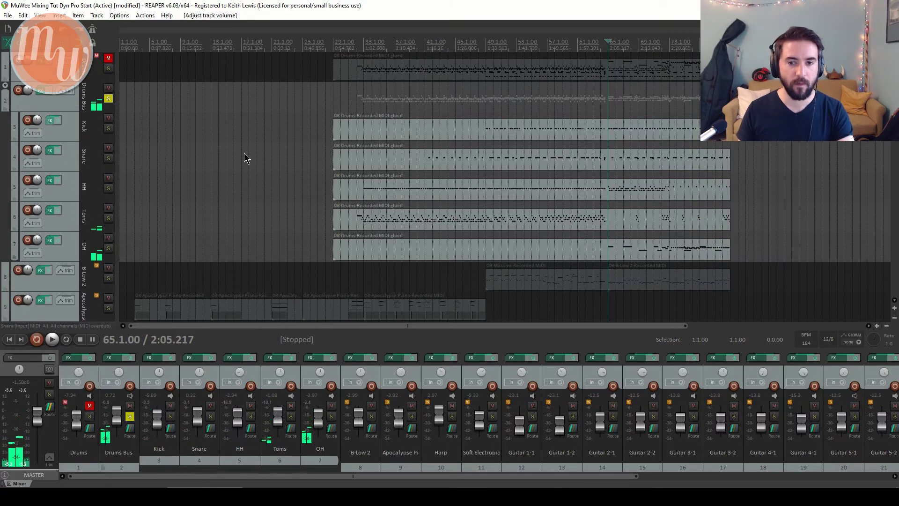
Replay the Drums Bus while comparing the kick's ReaEQ bypassed and enabled, then close its FX chain and stop playback
{"action": "key", "text": "space"}
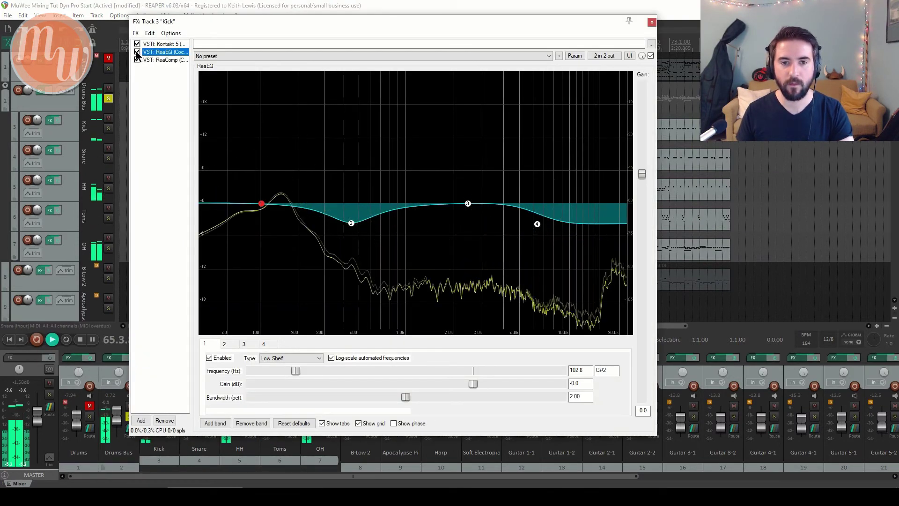
{"action": "left_click", "coordinate": [136, 52]}
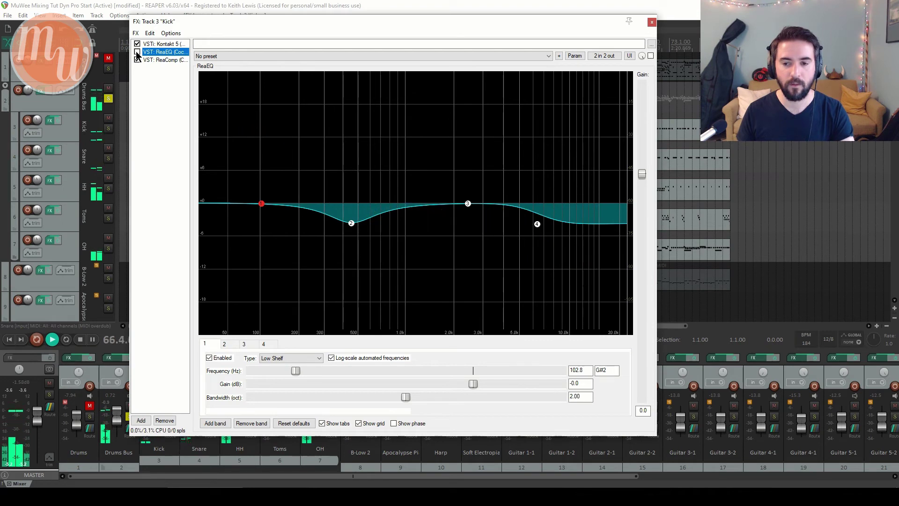
{"action": "left_click", "coordinate": [137, 52]}
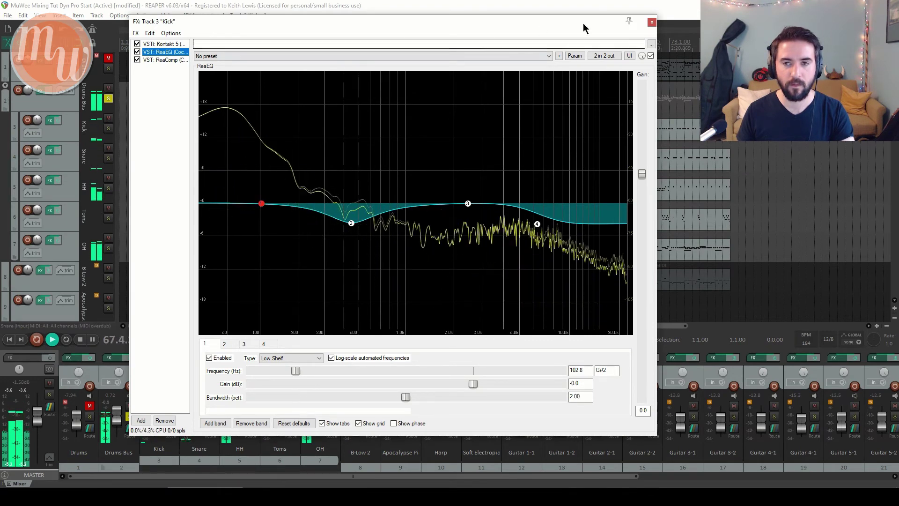
{"action": "left_click", "coordinate": [652, 22]}
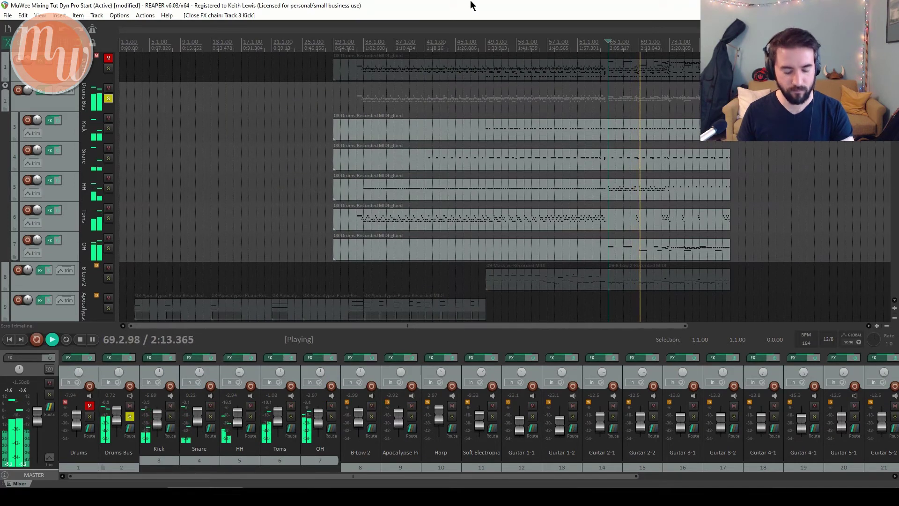
{"action": "key", "text": "space"}
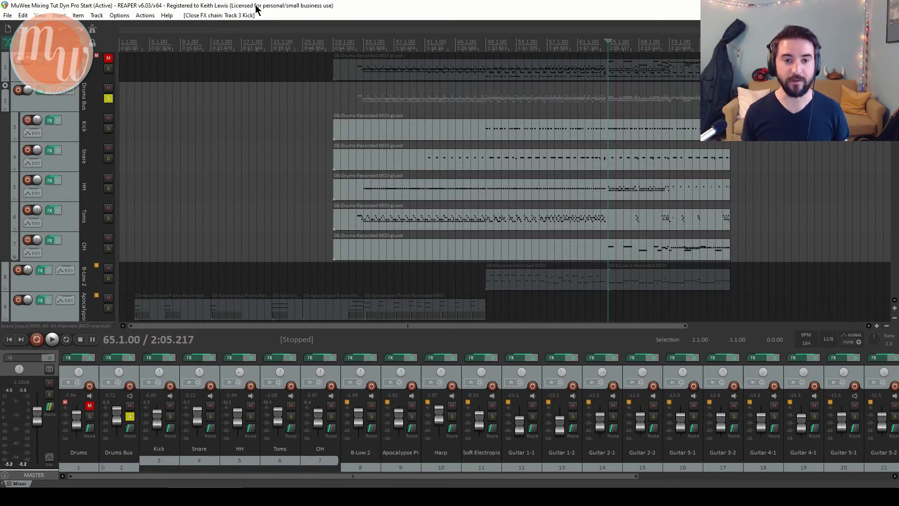
Unsolo the Drums Bus and audition the full mix from bar 49 with the string tracks in view
{"action": "left_click", "coordinate": [109, 99]}
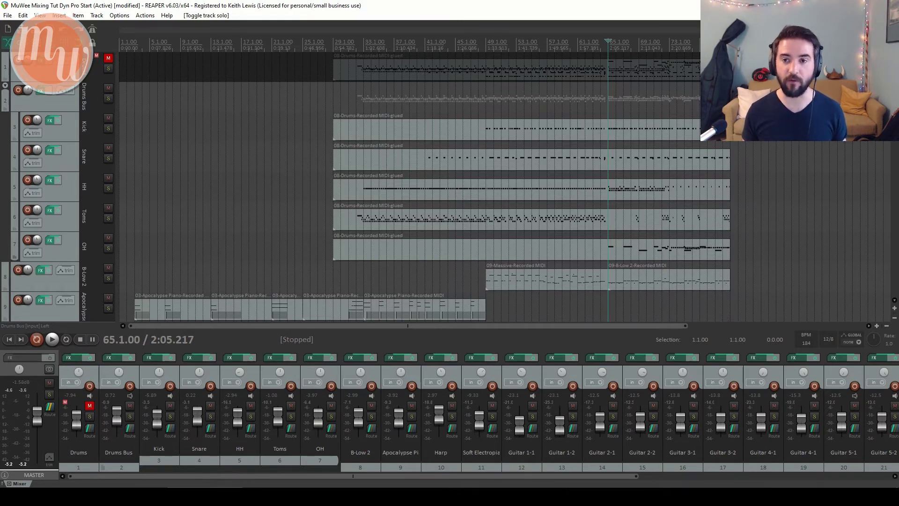
{"action": "left_click_drag", "start_coordinate": [894, 84], "coordinate": [898, 395]}
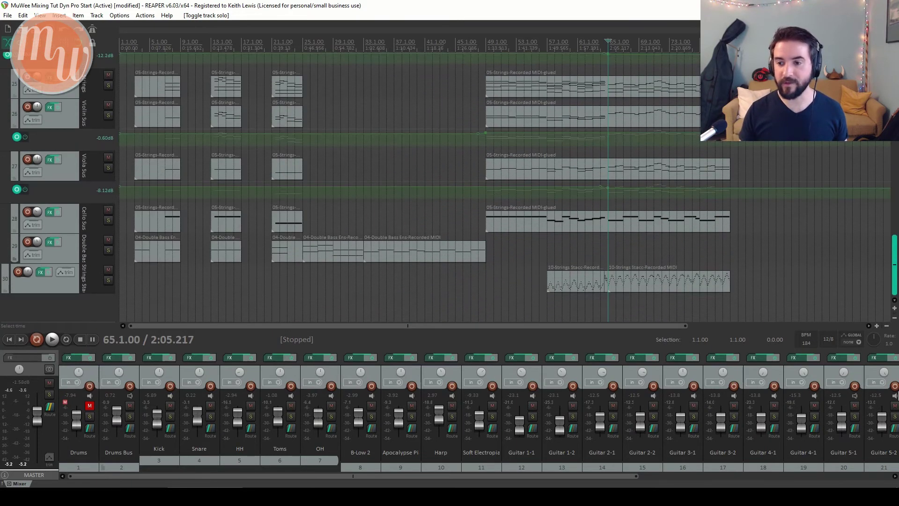
{"action": "left_click_drag", "start_coordinate": [898, 269], "coordinate": [897, 242]}
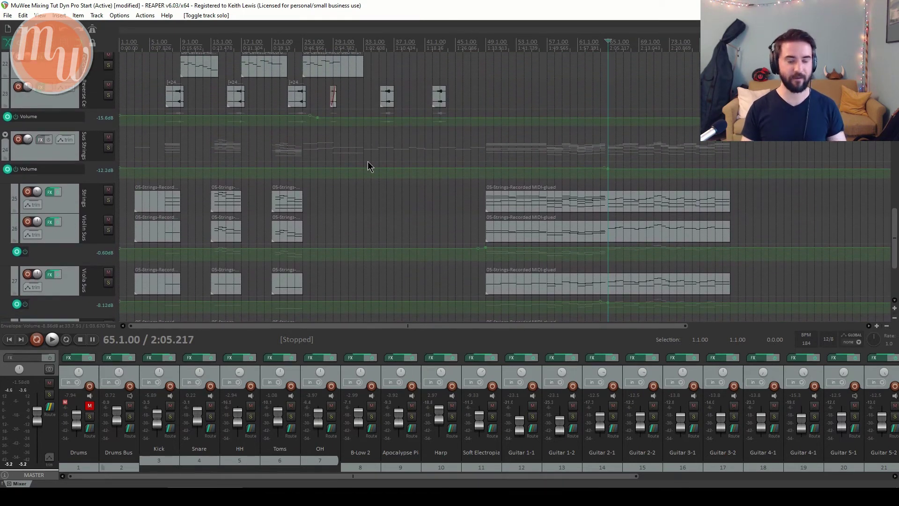
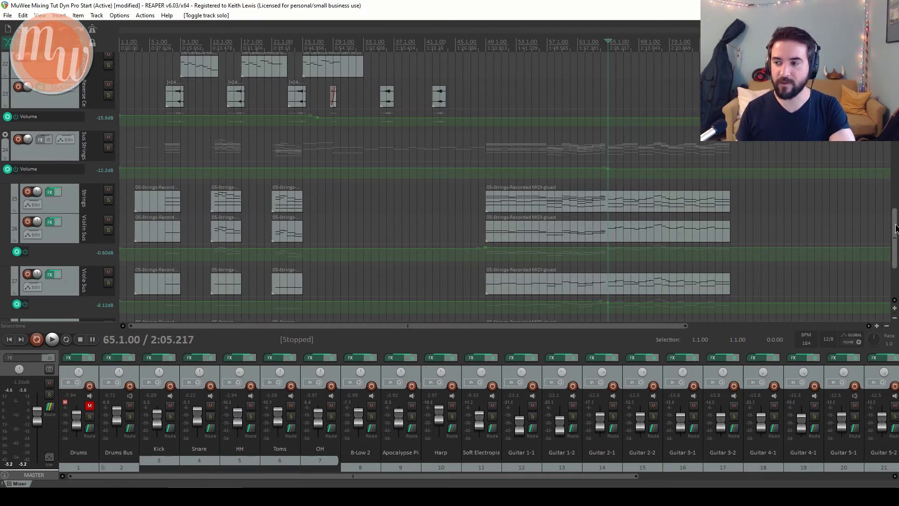
{"action": "mouse_move", "coordinate": [895, 228]}
{"action": "left_mouse_down"}
{"action": "mouse_move", "coordinate": [895, 72]}
{"action": "mouse_move", "coordinate": [896, 216]}
{"action": "left_mouse_up"}
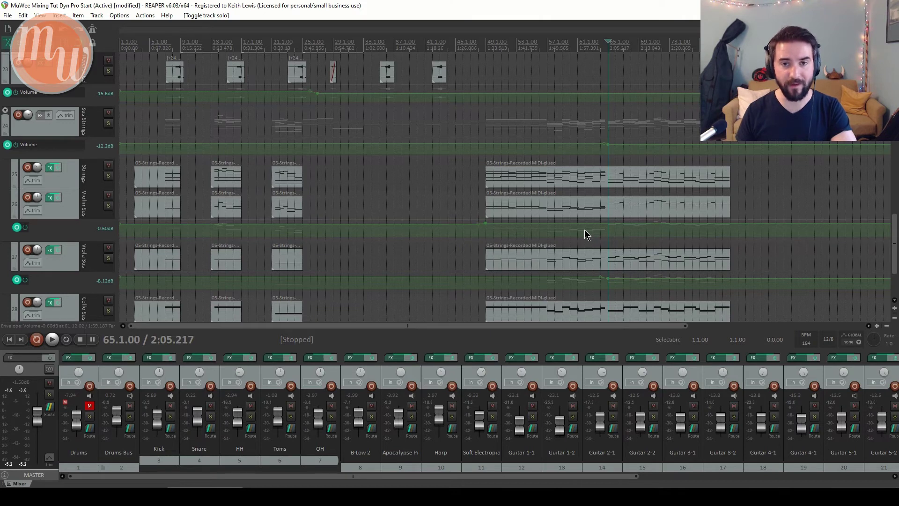
{"action": "left_click", "coordinate": [487, 41]}
{"action": "key", "text": "space"}
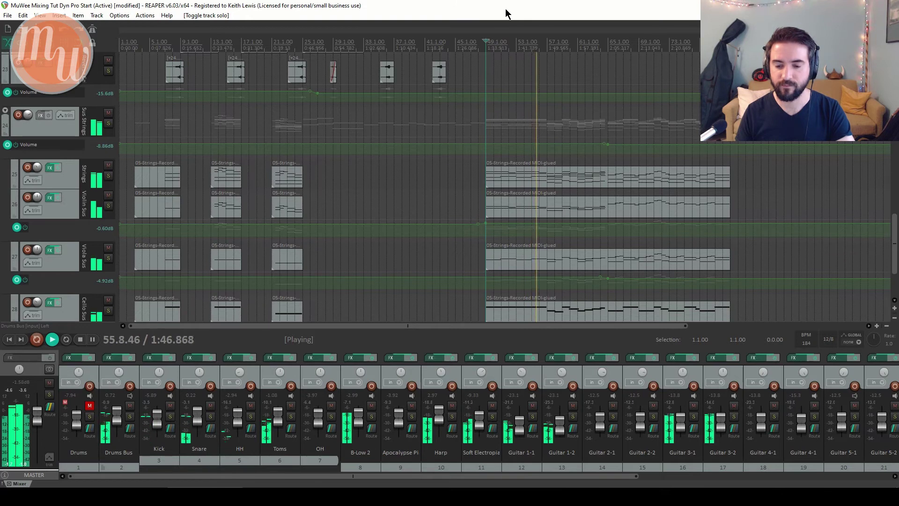
{"action": "key", "text": "space"}
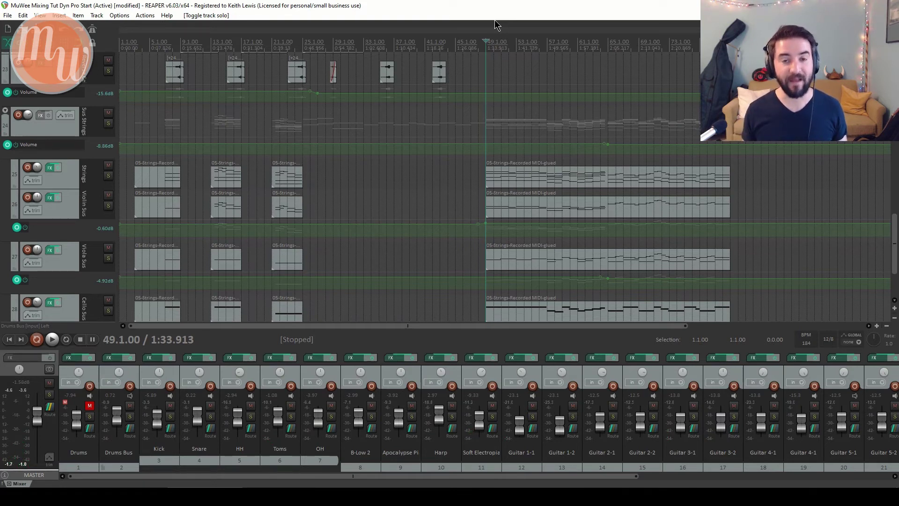
Solo the Guitar 3-1 track and add ReaEQ after Guitar Rig 5 in its FX chain
{"action": "scroll", "coordinate": [858, 232], "scroll_direction": "down", "scroll_amount": 2}
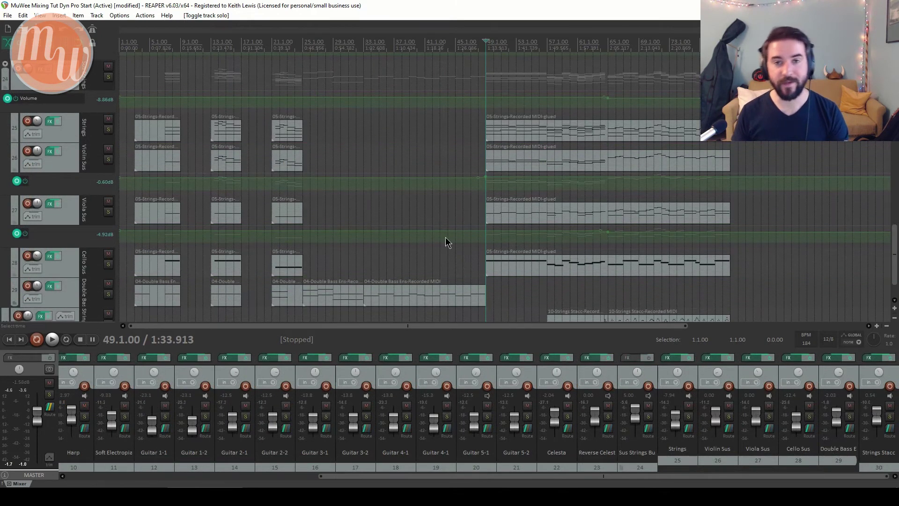
{"action": "left_click_drag", "start_coordinate": [895, 255], "coordinate": [895, 170]}
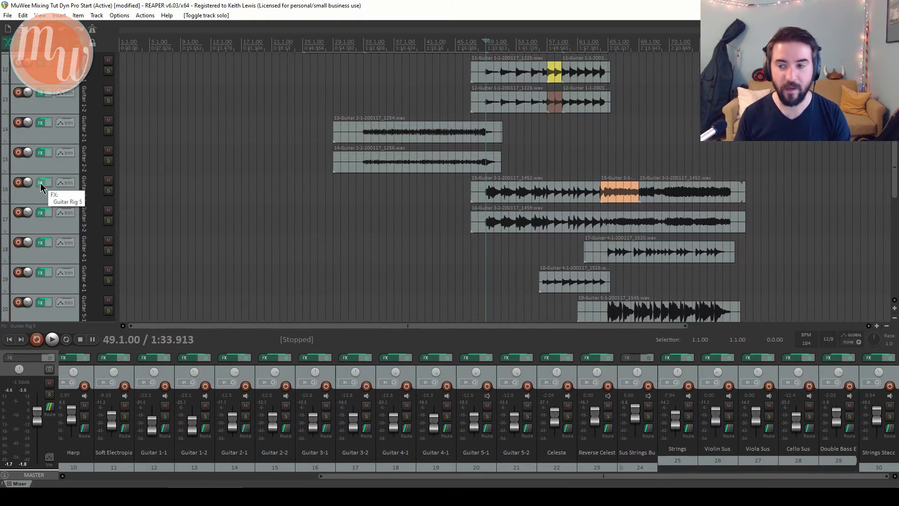
{"action": "left_click", "coordinate": [109, 191]}
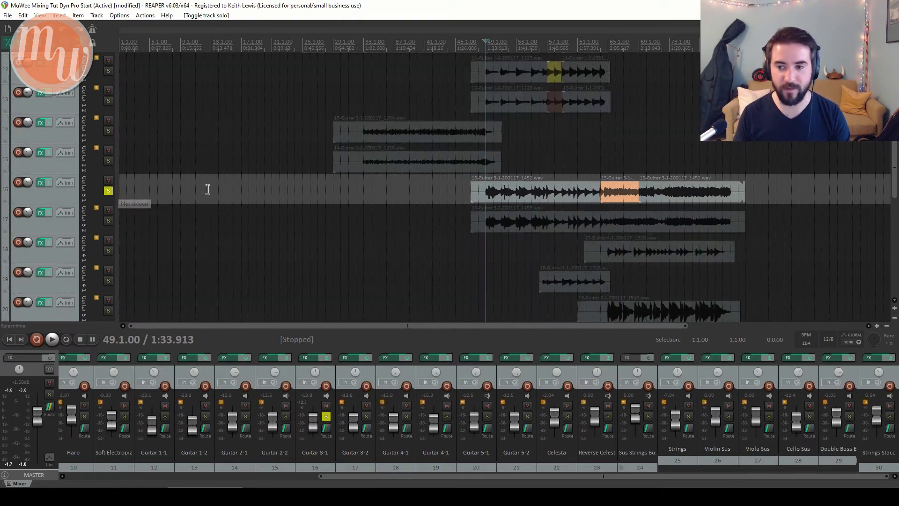
{"action": "left_click", "coordinate": [40, 184]}
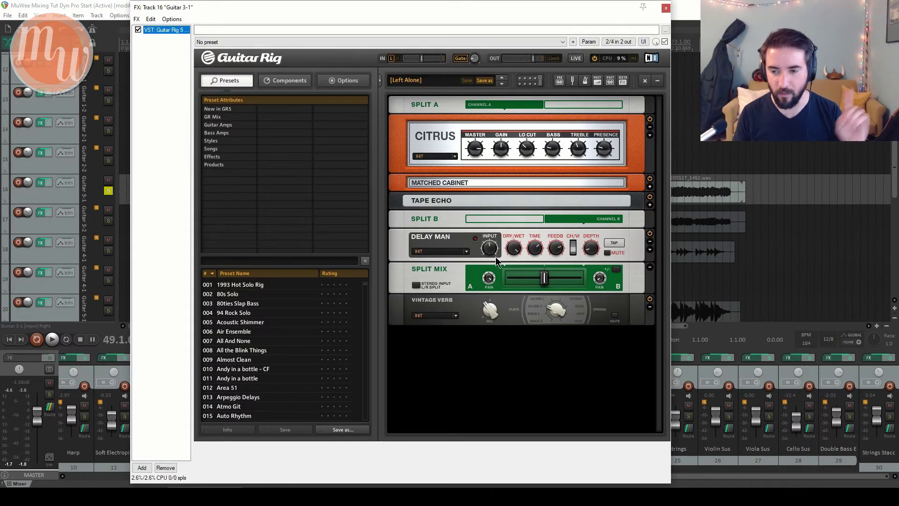
{"action": "left_click", "coordinate": [488, 285]}
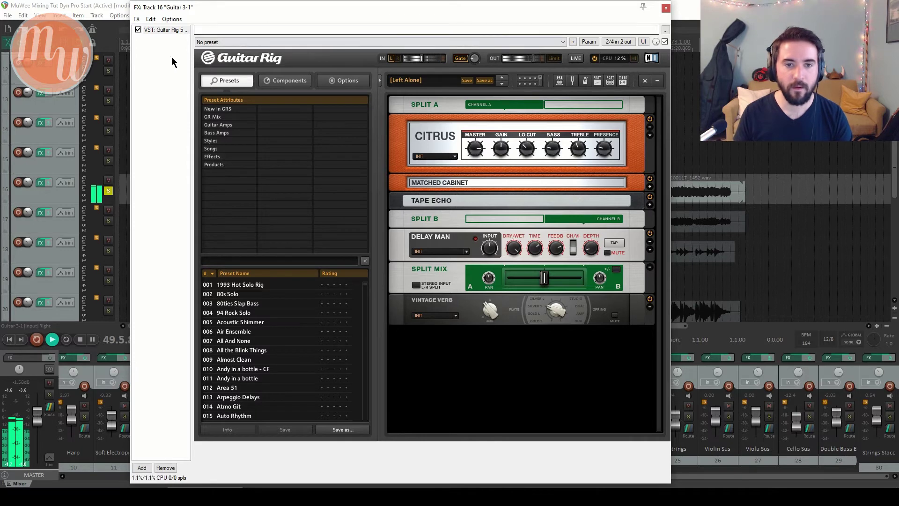
{"action": "right_click", "coordinate": [163, 68]}
{"action": "left_click", "coordinate": [171, 74]}
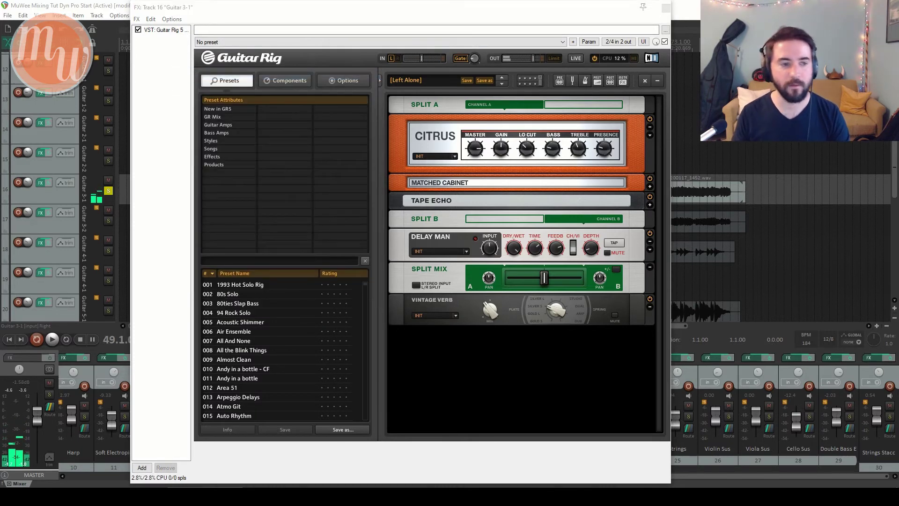
{"action": "key", "text": "Return"}
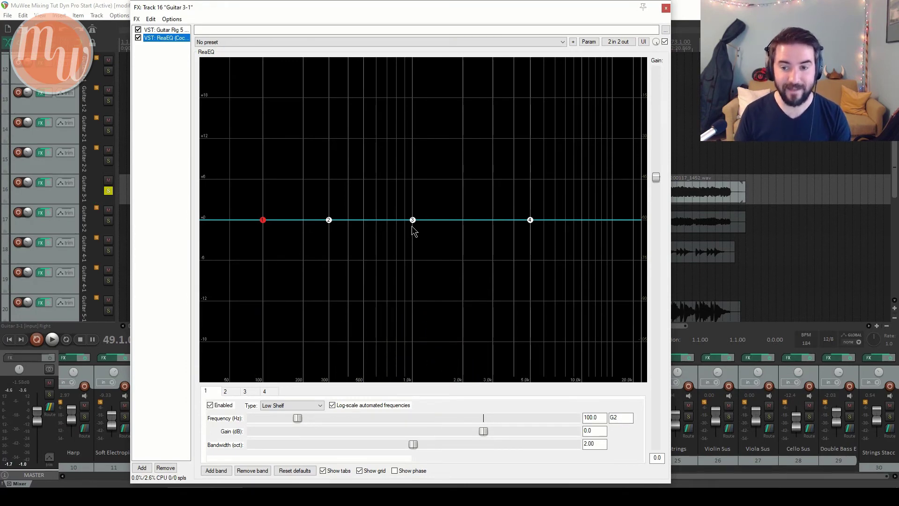
During guitar playback, narrow ReaEQ band 3 to 0.70 octaves, sweep it as a strong boost, and cut it to -16.6 dB at 460 Hz
{"action": "key", "text": "space"}
{"action": "left_click", "coordinate": [413, 220]}
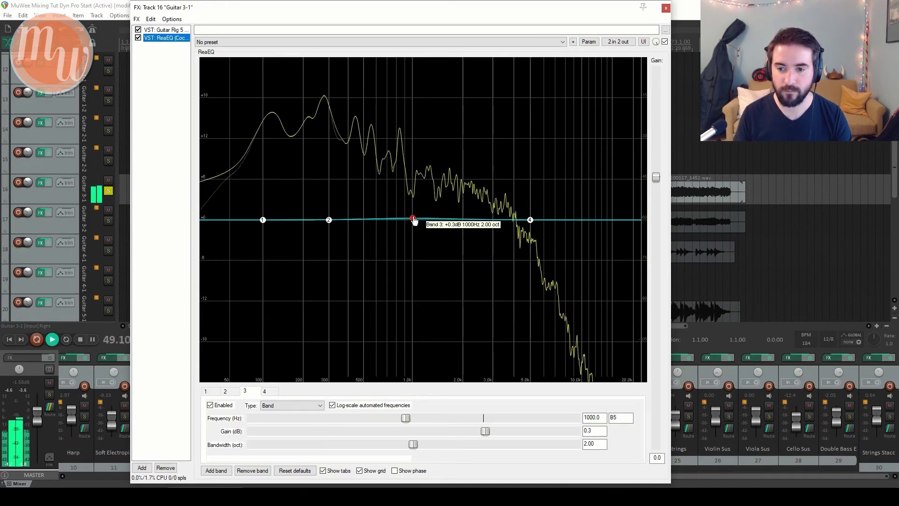
{"action": "left_click_drag", "start_coordinate": [413, 220], "coordinate": [422, 205]}
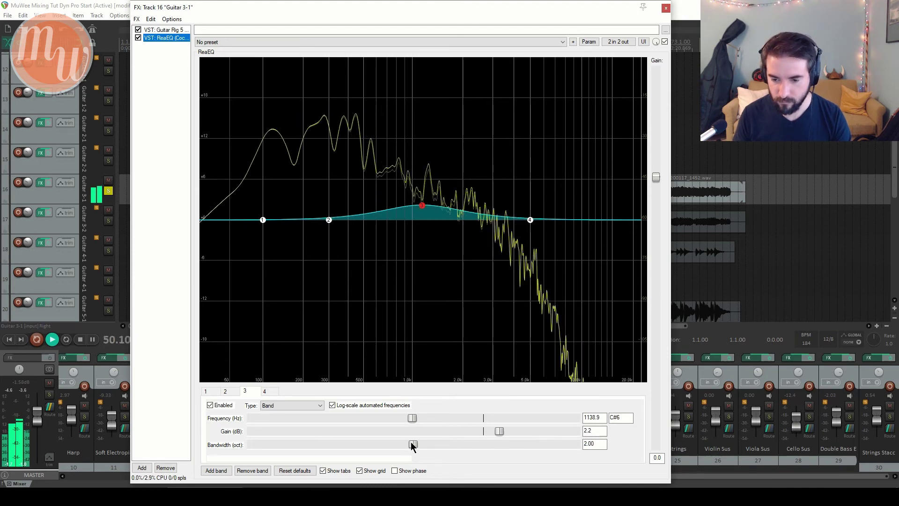
{"action": "left_click_drag", "start_coordinate": [413, 444], "coordinate": [356, 443]}
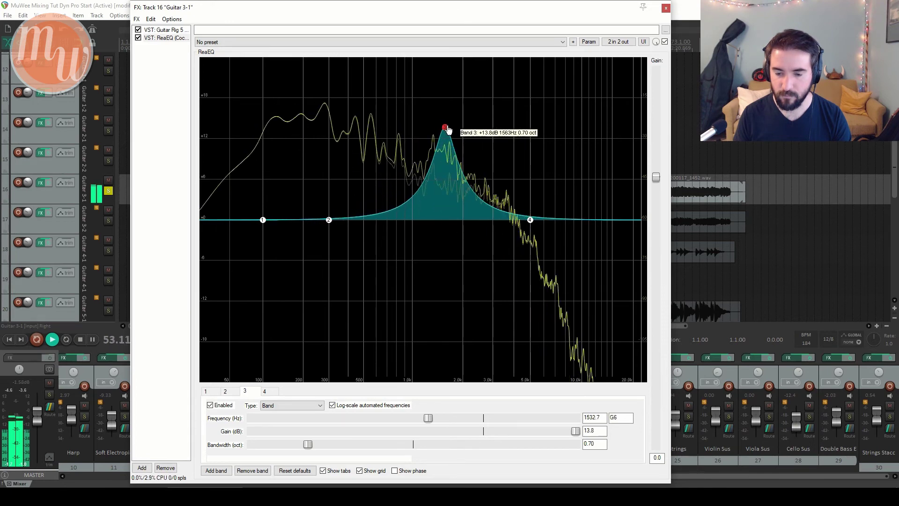
{"action": "left_click_drag", "start_coordinate": [448, 131], "coordinate": [478, 135]}
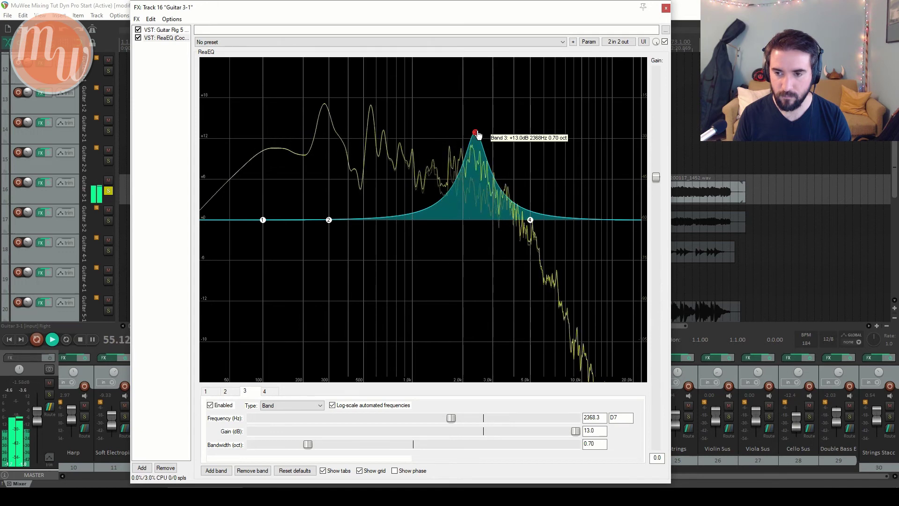
{"action": "left_click_drag", "start_coordinate": [479, 135], "coordinate": [361, 336]}
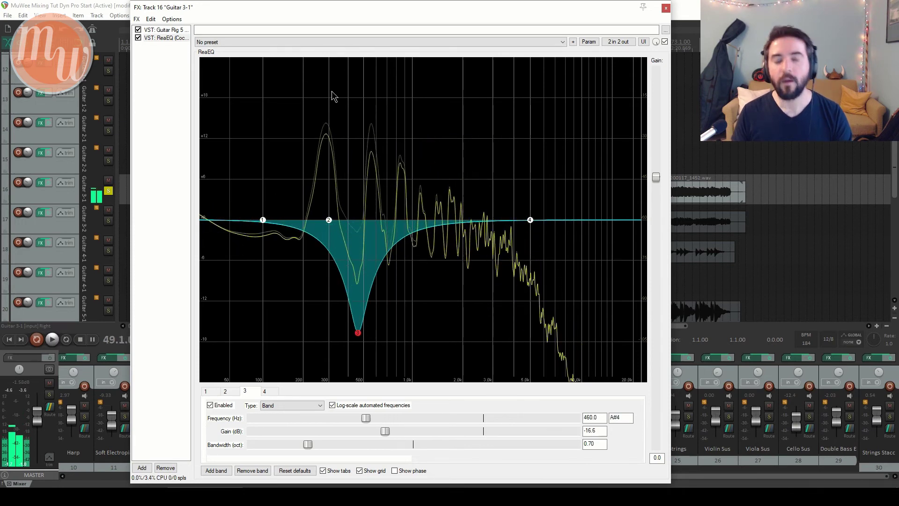
{"action": "mouse_move", "coordinate": [360, 334]}
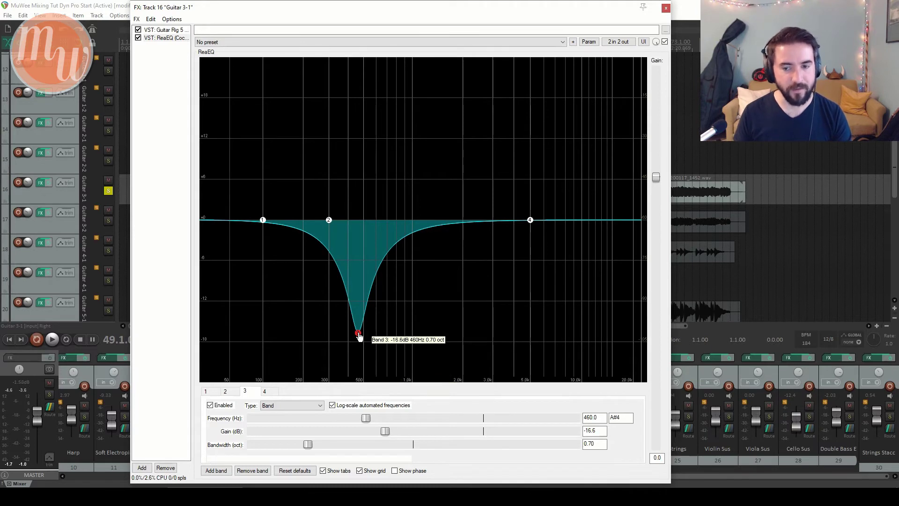
During Guitar 3-1 playback, move ReaEQ's band 3 cut to about 1014 Hz at -15.4 dB, and boost it to 14.9 dB at 1027.4 Hz
{"action": "key", "text": "space"}
{"action": "left_click_drag", "start_coordinate": [360, 335], "coordinate": [417, 338]}
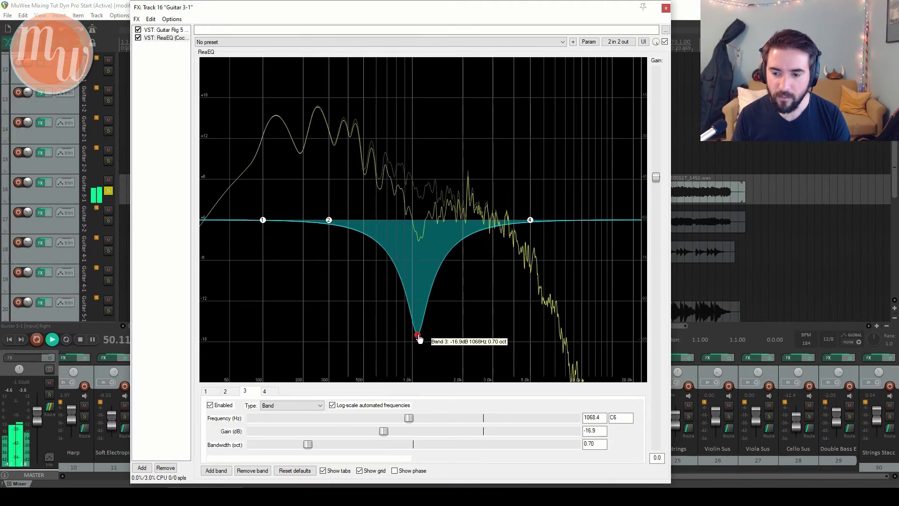
{"action": "mouse_move", "coordinate": [417, 339]}
{"action": "left_mouse_down"}
{"action": "mouse_move", "coordinate": [343, 333]}
{"action": "mouse_move", "coordinate": [490, 324]}
{"action": "mouse_move", "coordinate": [408, 323]}
{"action": "mouse_move", "coordinate": [417, 327]}
{"action": "left_mouse_up"}
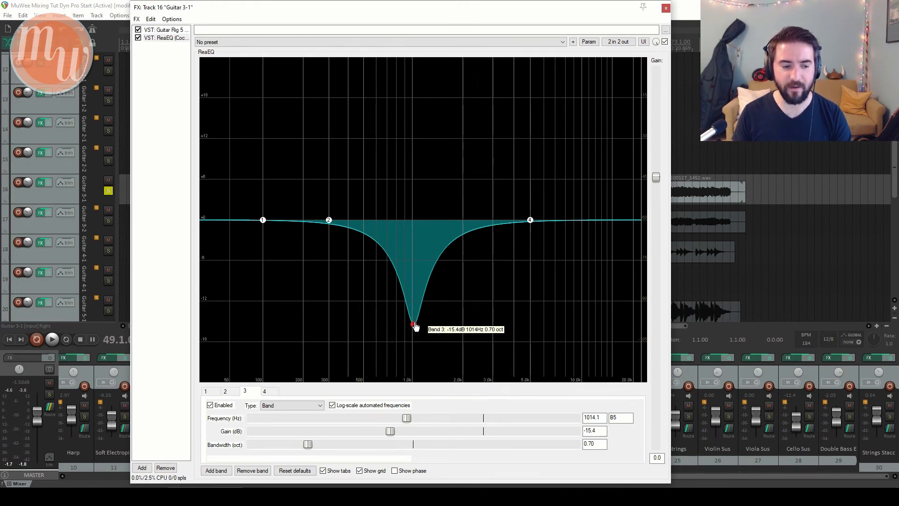
{"action": "key", "text": "space"}
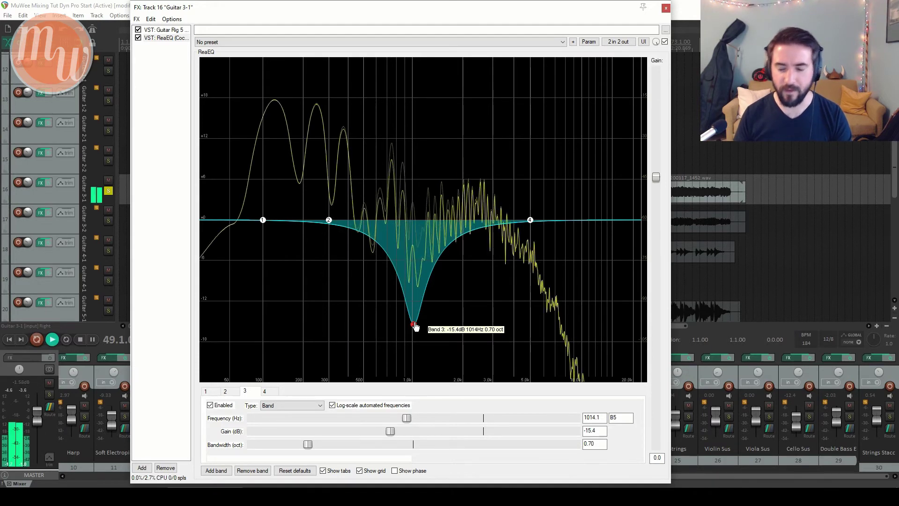
{"action": "left_click_drag", "start_coordinate": [416, 326], "coordinate": [416, 123]}
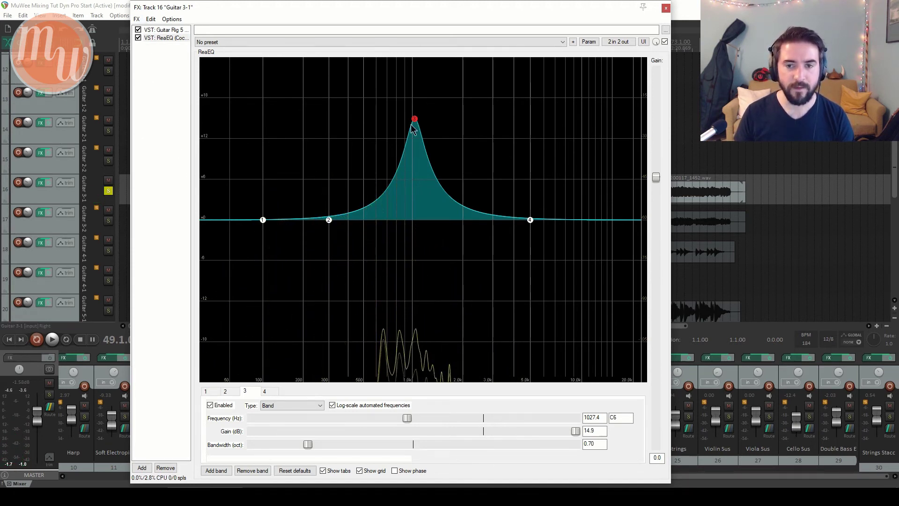
Reset ReaEQ band 3's bandwidth to 2.00 octaves and reset its gain, close the FX chain, and unsolo Guitar 3-1
{"action": "double_click", "coordinate": [308, 444]}
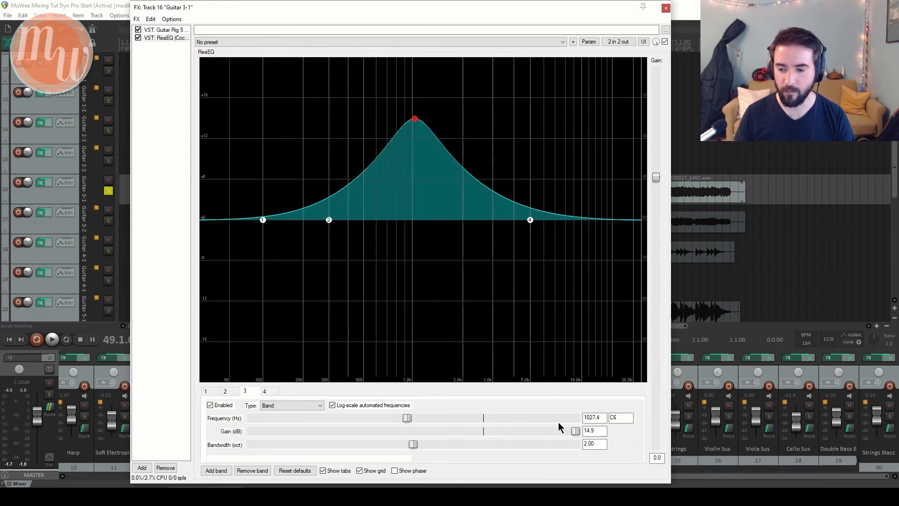
{"action": "double_click", "coordinate": [576, 431]}
{"action": "left_click", "coordinate": [666, 8]}
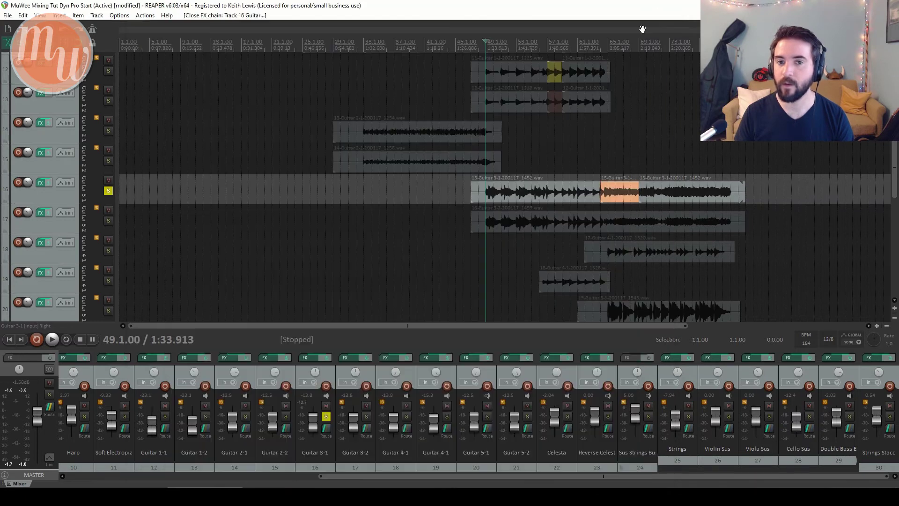
{"action": "left_click", "coordinate": [105, 193]}
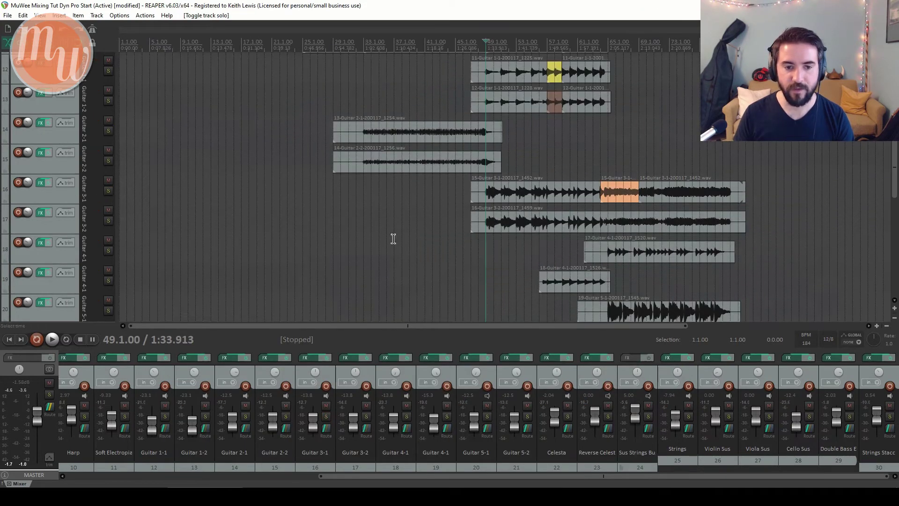
Review the Guitar Rig 5 setup in Guitar 3-1's FX chain and close the chain window
{"action": "mouse_move", "coordinate": [896, 145]}
{"action": "left_mouse_down"}
{"action": "mouse_move", "coordinate": [896, 235]}
{"action": "mouse_move", "coordinate": [896, 135]}
{"action": "mouse_move", "coordinate": [895, 146]}
{"action": "left_mouse_up"}
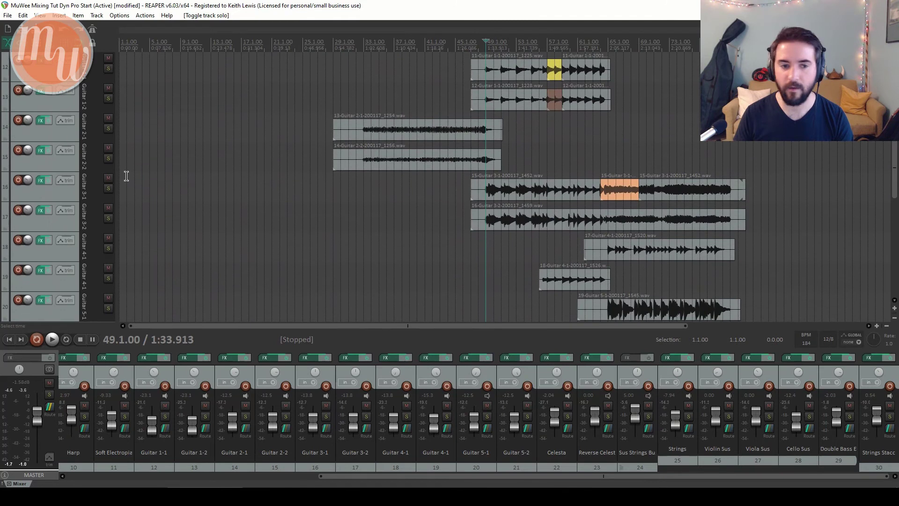
{"action": "left_click", "coordinate": [43, 182]}
{"action": "left_click", "coordinate": [177, 30]}
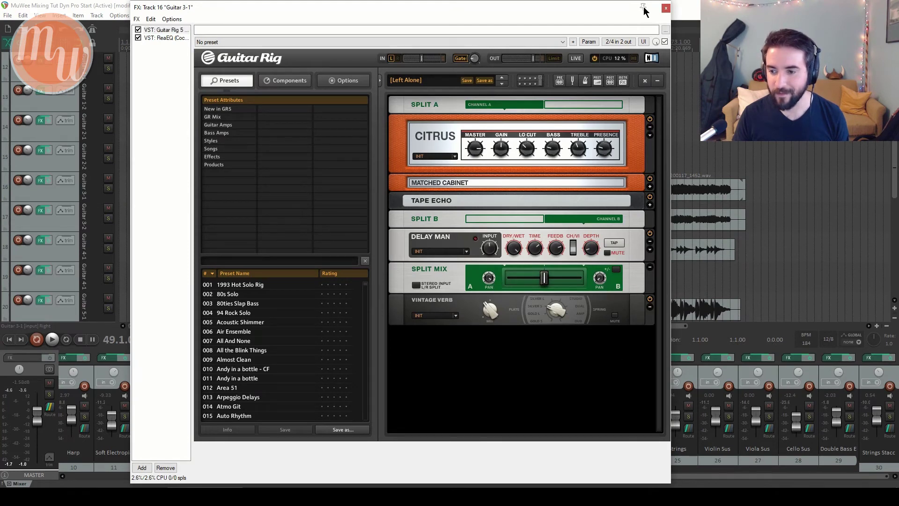
{"action": "left_click", "coordinate": [666, 8]}
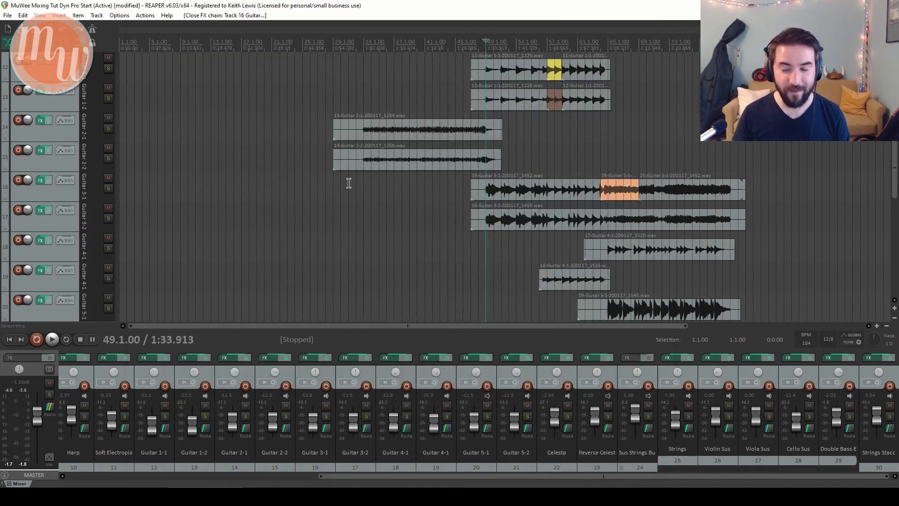
Add ReaEQ to the Sus Strings Bus, select its band 3, and solo the bus
{"action": "left_click_drag", "start_coordinate": [895, 155], "coordinate": [897, 243]}
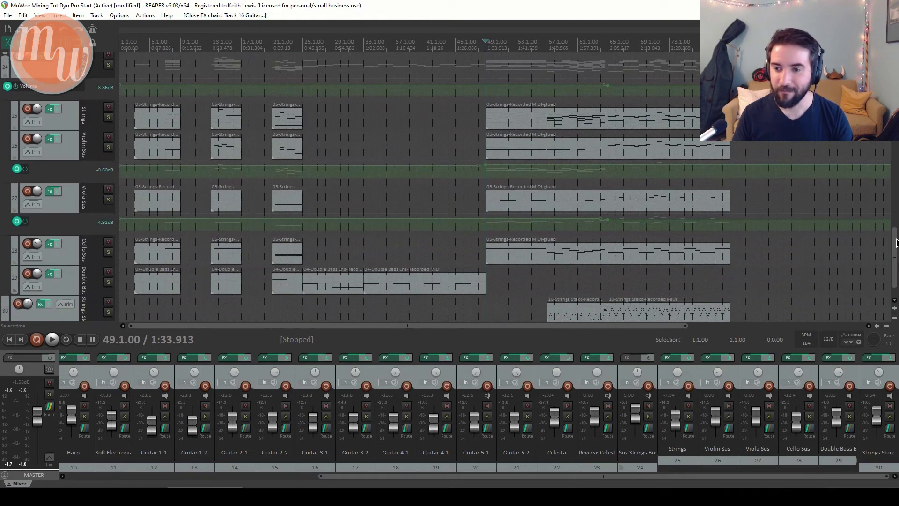
{"action": "left_click", "coordinate": [47, 61]}
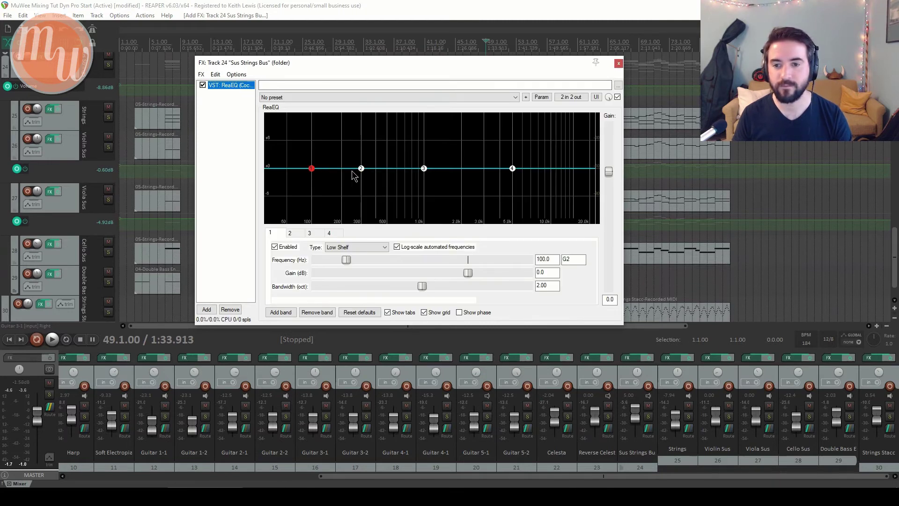
{"action": "mouse_move", "coordinate": [425, 170]}
{"action": "left_mouse_down"}
{"action": "mouse_move", "coordinate": [428, 201]}
{"action": "mouse_move", "coordinate": [427, 172]}
{"action": "left_mouse_up"}
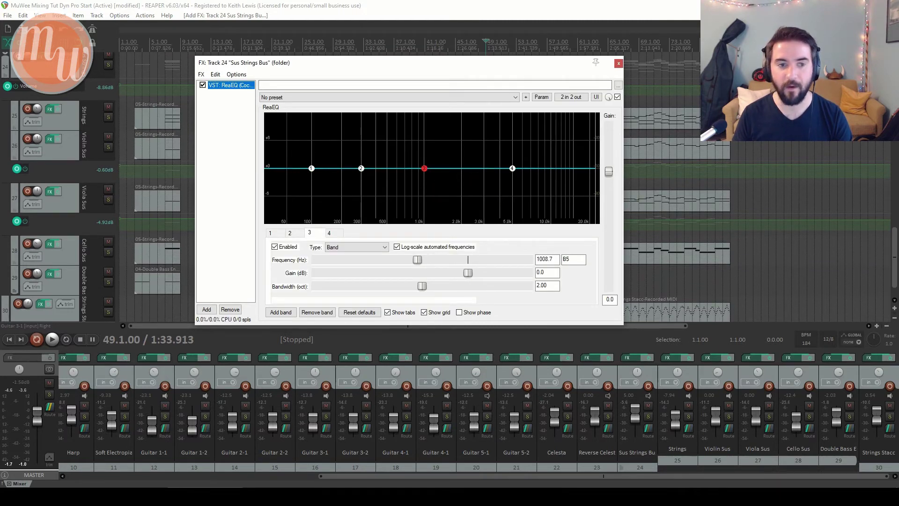
{"action": "left_click", "coordinate": [108, 65]}
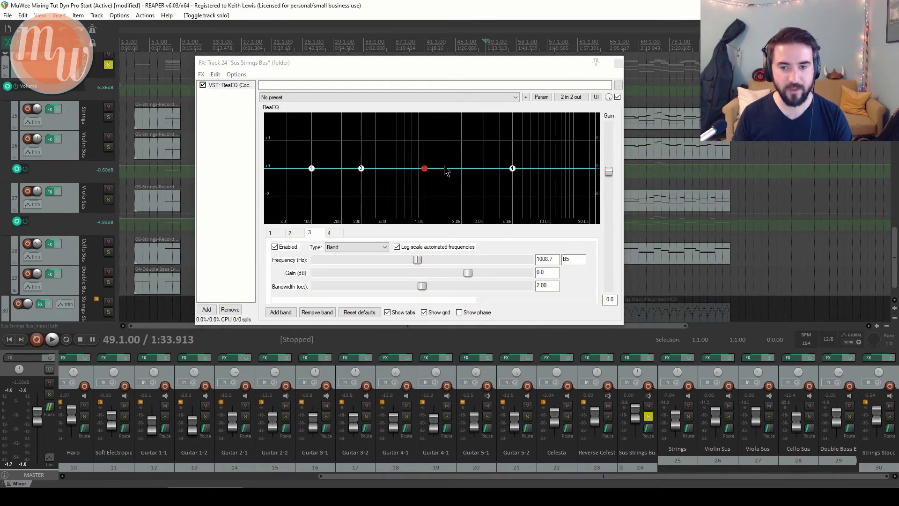
During strings playback, cut the bus ReaEQ's band 3 to -9.6 dB at 1017.5 Hz and close the FX chain
{"action": "key", "text": "space"}
{"action": "left_click_drag", "start_coordinate": [424, 169], "coordinate": [428, 211]}
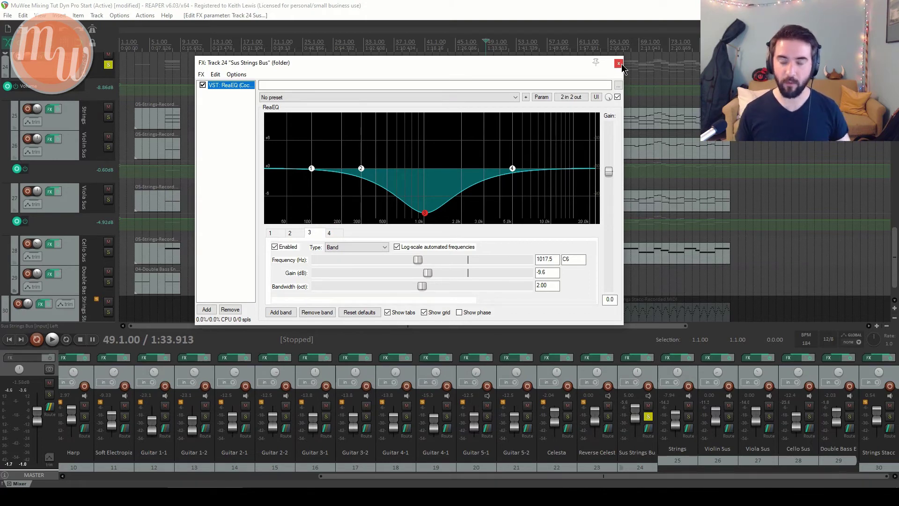
{"action": "left_click", "coordinate": [619, 63]}
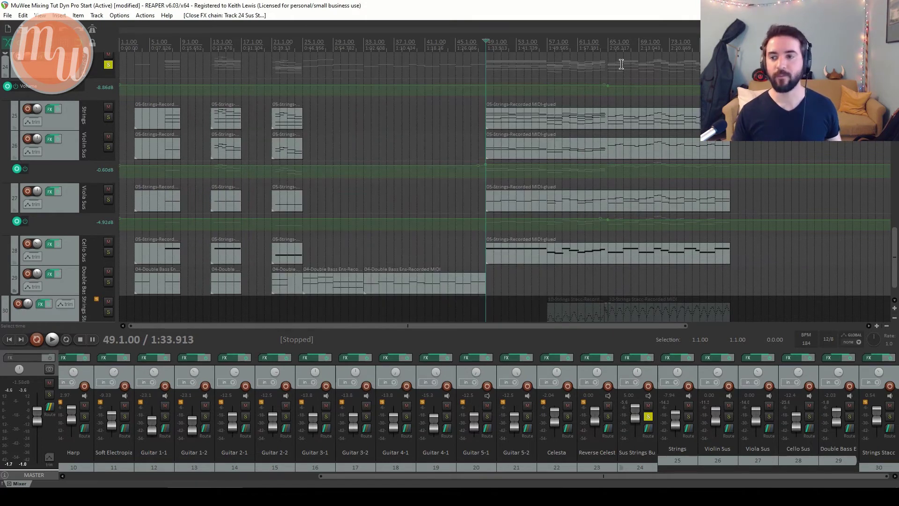
Solo Guitar 3-1 and Guitar 3-2 alongside the Sus Strings Bus and audition them together from bar 49
{"action": "scroll", "coordinate": [892, 258], "scroll_direction": "up", "scroll_amount": 2}
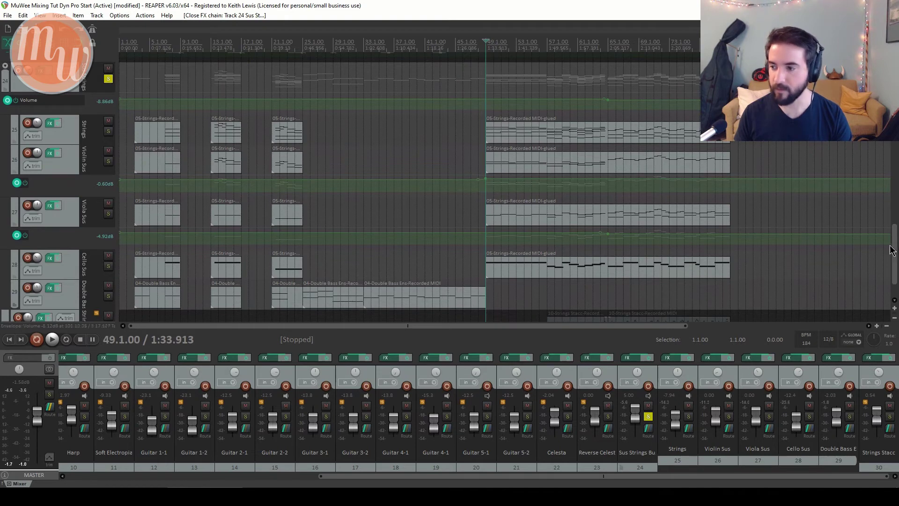
{"action": "left_click_drag", "start_coordinate": [895, 248], "coordinate": [893, 166]}
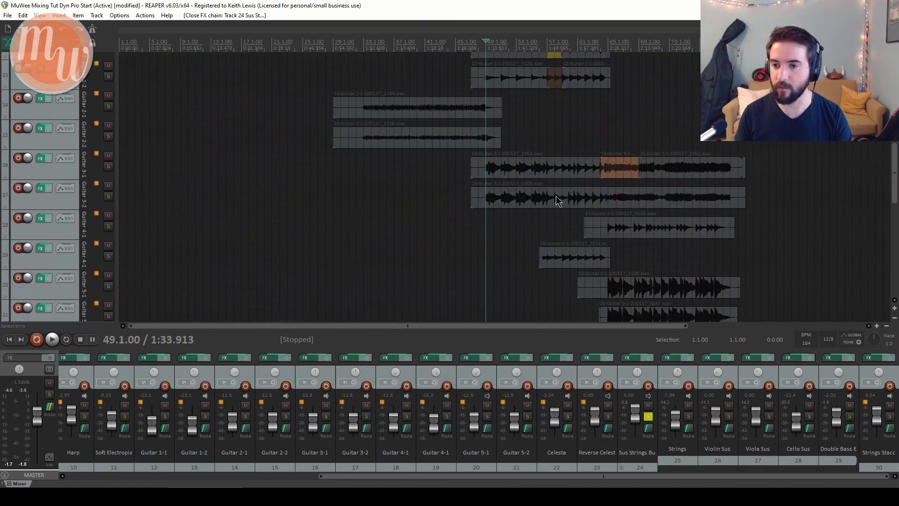
{"action": "left_click", "coordinate": [108, 167]}
{"action": "left_click", "coordinate": [108, 197]}
{"action": "key", "text": "space"}
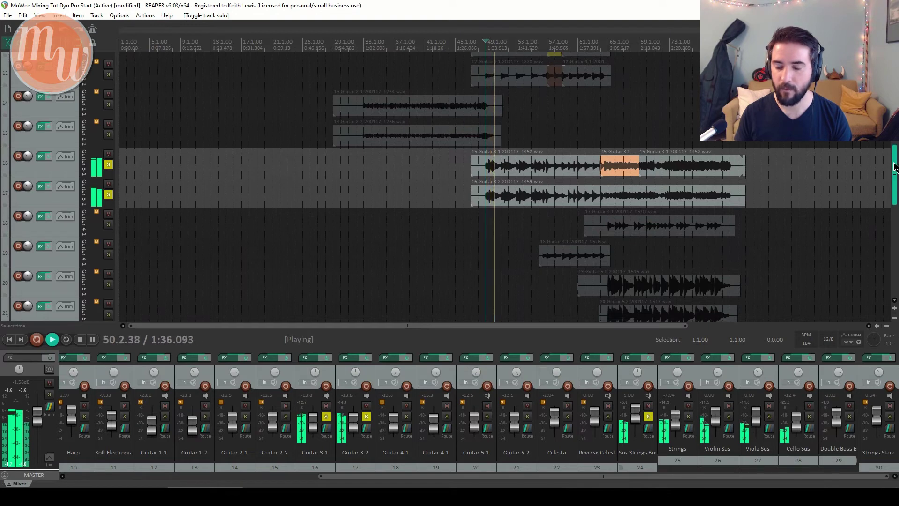
{"action": "left_click_drag", "start_coordinate": [894, 169], "coordinate": [896, 257]}
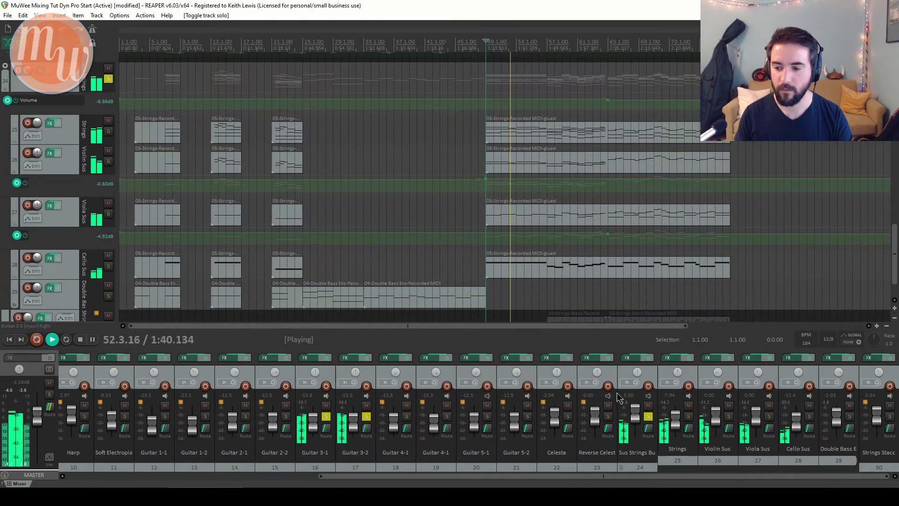
{"action": "key", "text": "space"}
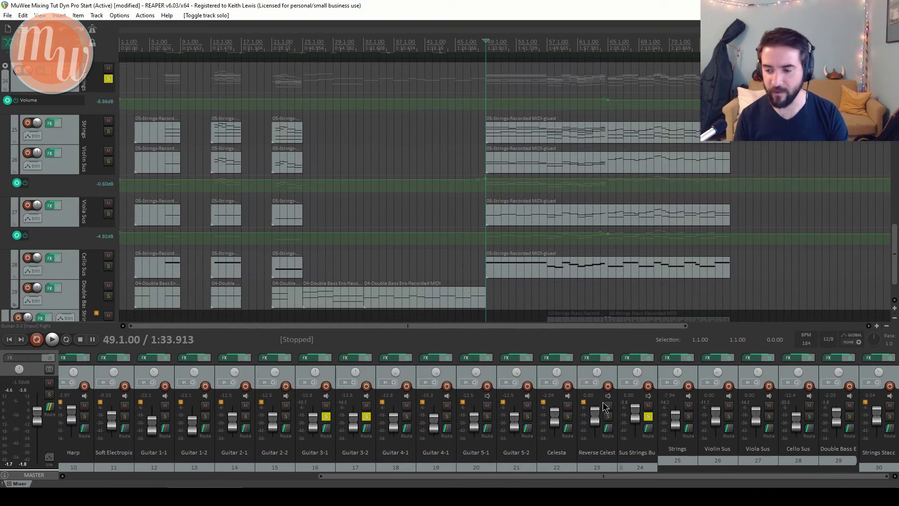
During playback, raise the Sus Strings Bus volume to about 9.8 dB and narrow its ReaEQ band 3 to 1.26 octaves
{"action": "key", "text": "space"}
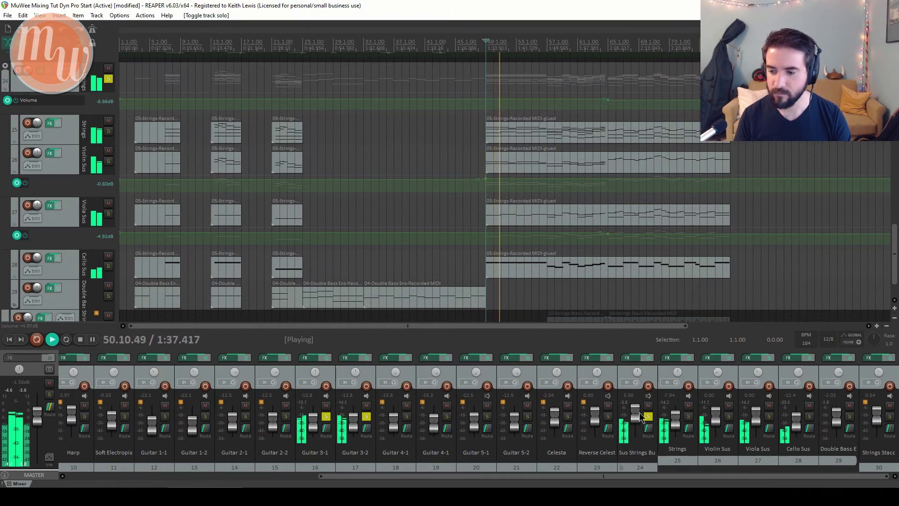
{"action": "scroll", "coordinate": [639, 413], "scroll_direction": "up", "scroll_amount": 5}
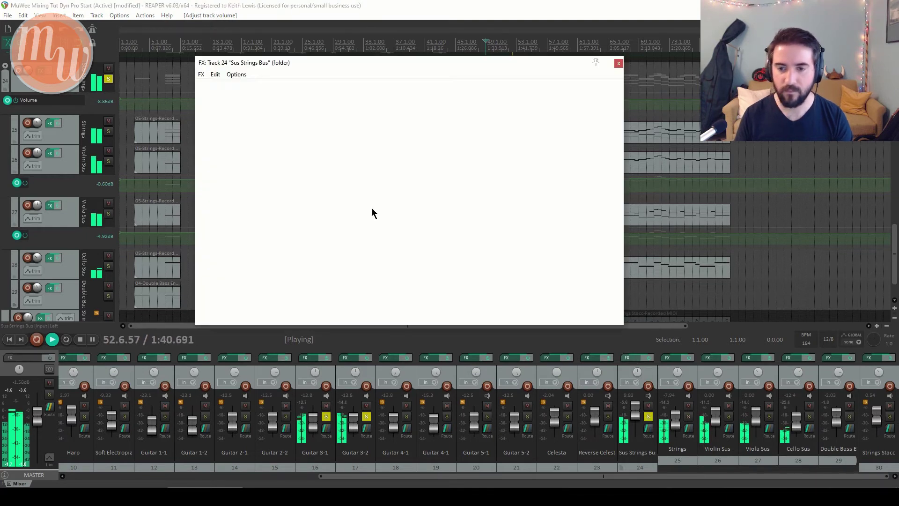
{"action": "left_click_drag", "start_coordinate": [426, 289], "coordinate": [385, 284]}
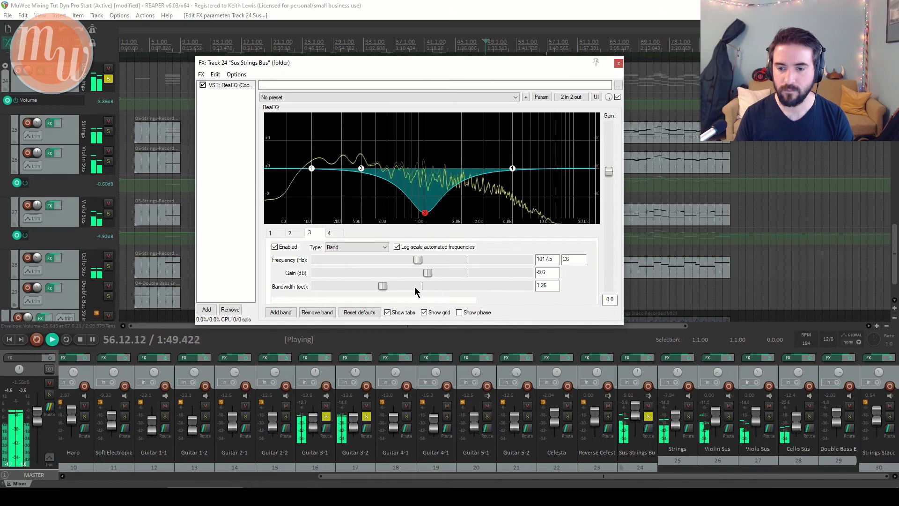
{"action": "left_click", "coordinate": [617, 67]}
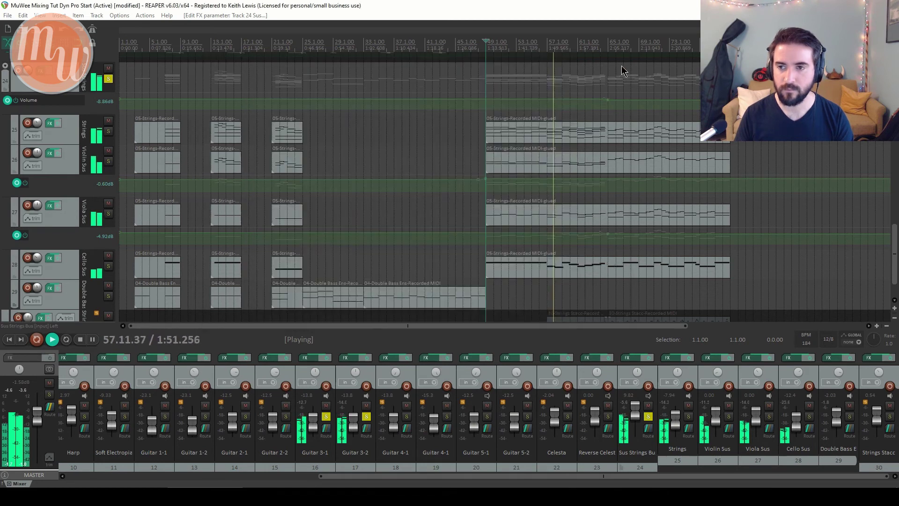
{"action": "key", "text": "space"}
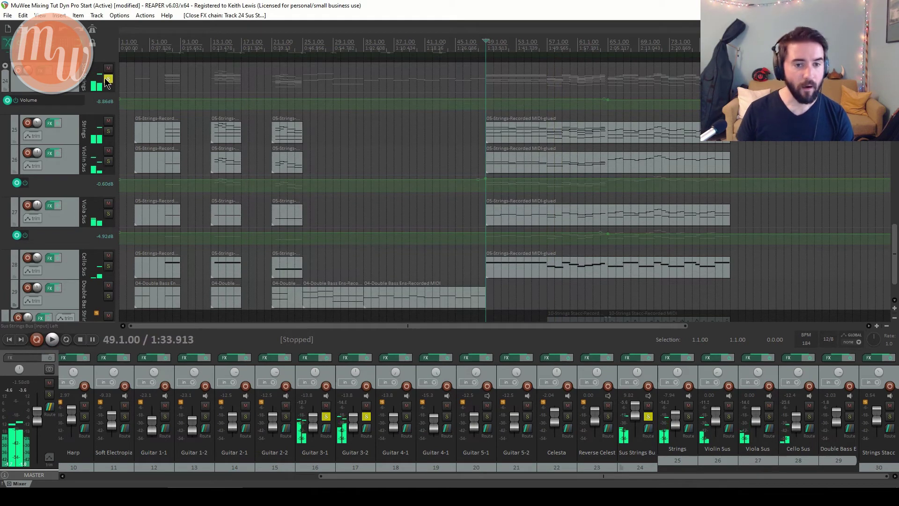
Clear all track solos and play the full mix from bar 49, comparing the Sus Strings Bus FX bypassed and enabled
{"action": "left_click", "coordinate": [108, 80]}
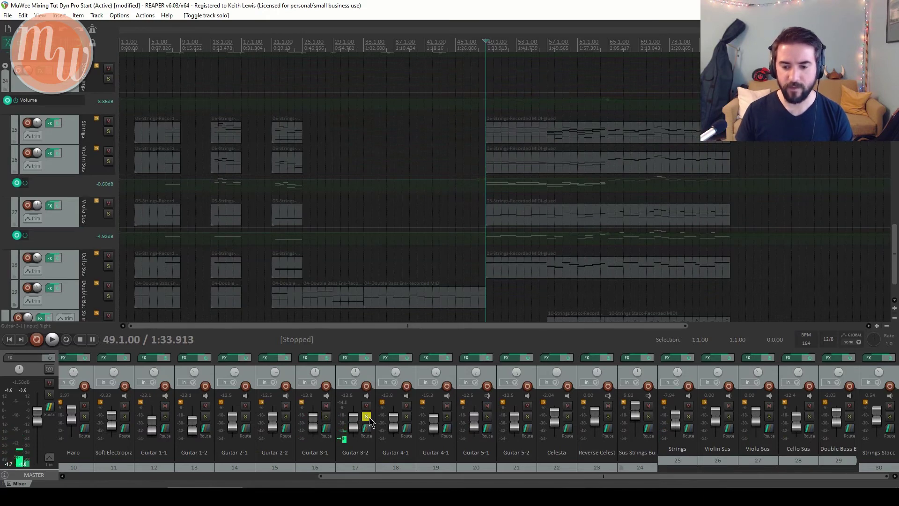
{"action": "left_click", "coordinate": [369, 419]}
{"action": "key", "text": "space"}
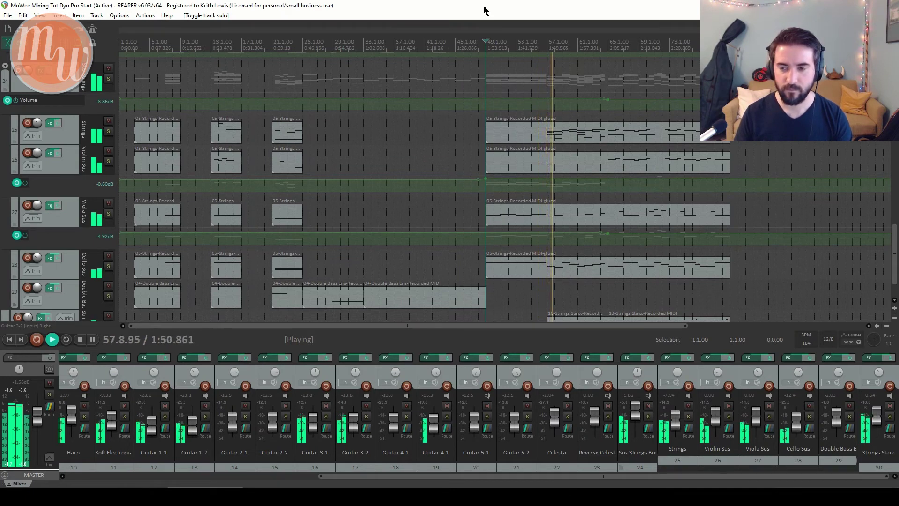
{"action": "left_click", "coordinate": [48, 75]}
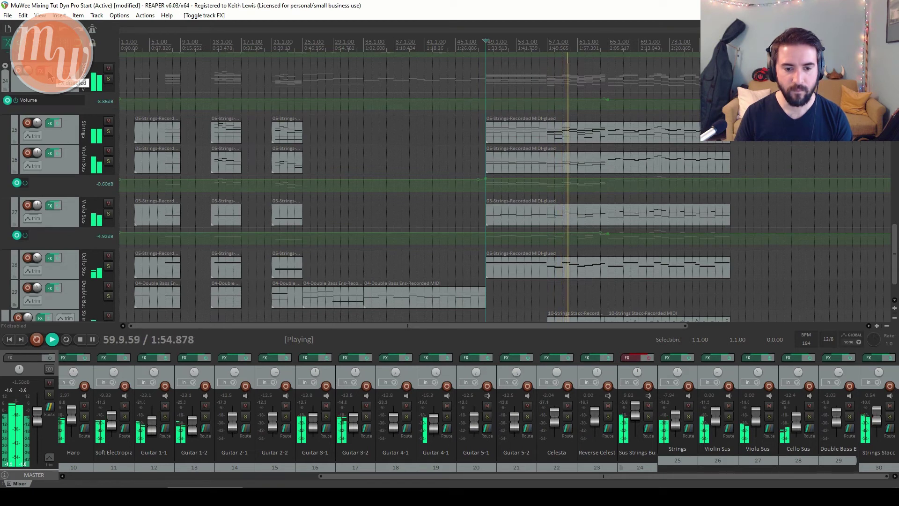
{"action": "left_click", "coordinate": [49, 75]}
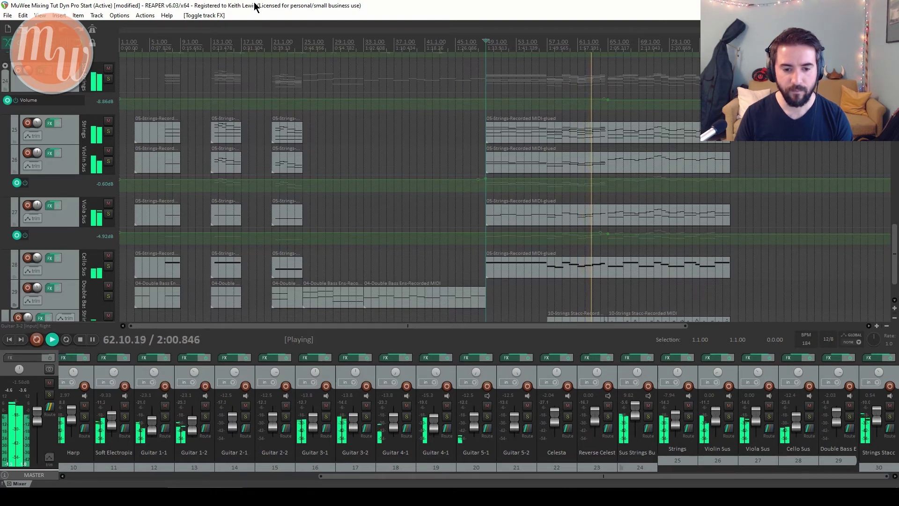
{"action": "key", "text": "space"}
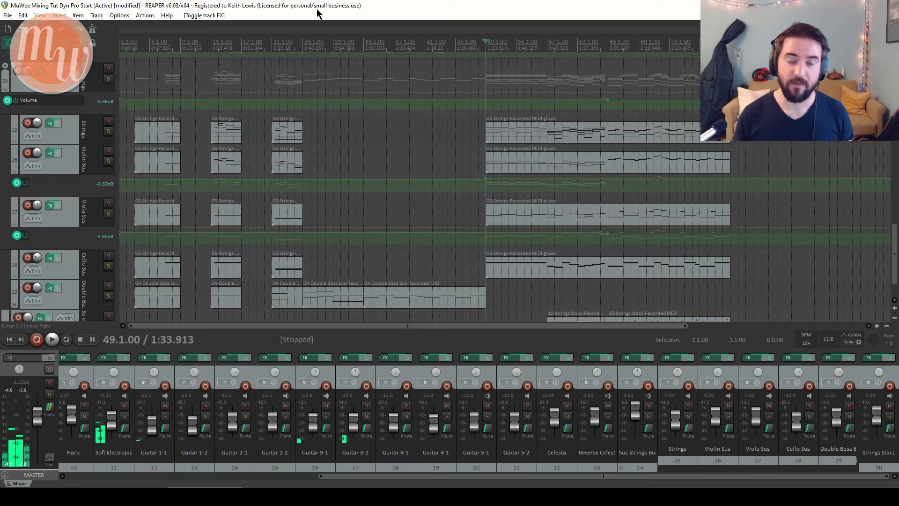
Return to the guitar tracks and briefly check Guitar 3-1's FX chain again
{"action": "scroll", "coordinate": [894, 239], "scroll_direction": "up", "scroll_amount": 1}
{"action": "left_click_drag", "start_coordinate": [895, 239], "coordinate": [894, 165]}
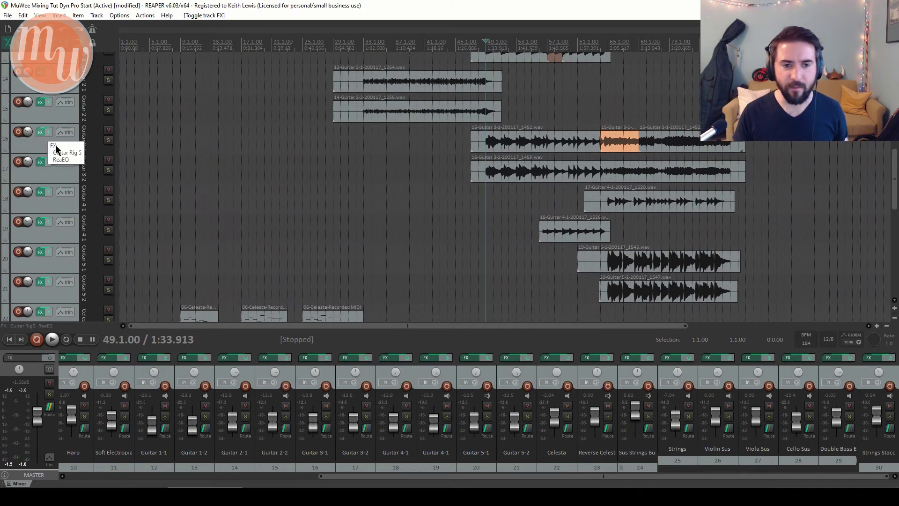
{"action": "key", "text": "f"}
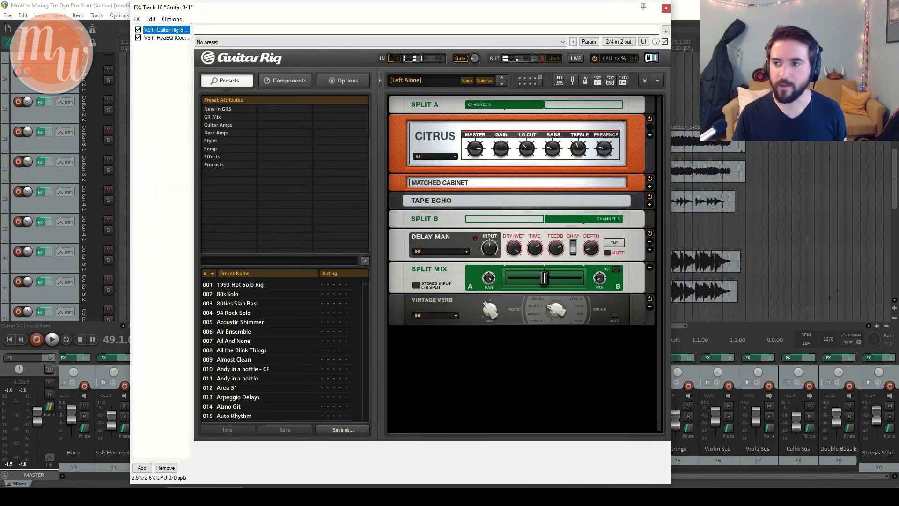
{"action": "left_click", "coordinate": [666, 8]}
Insert a new track, move it directly above Guitar 3-1, and select the Guitar 3-1 track
{"action": "left_click", "coordinate": [73, 146]}
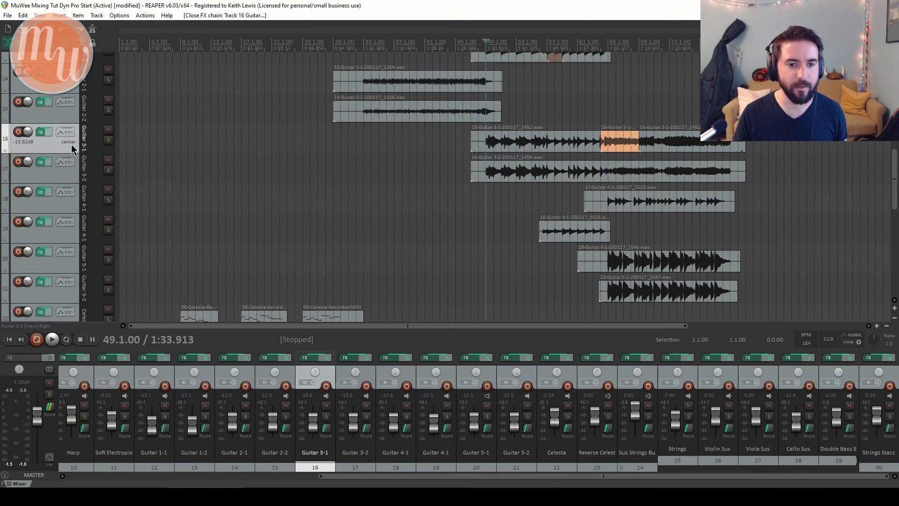
{"action": "right_click", "coordinate": [72, 146]}
{"action": "left_click", "coordinate": [81, 152]}
{"action": "left_click_drag", "start_coordinate": [65, 176], "coordinate": [63, 127]}
{"action": "left_click", "coordinate": [70, 174]}
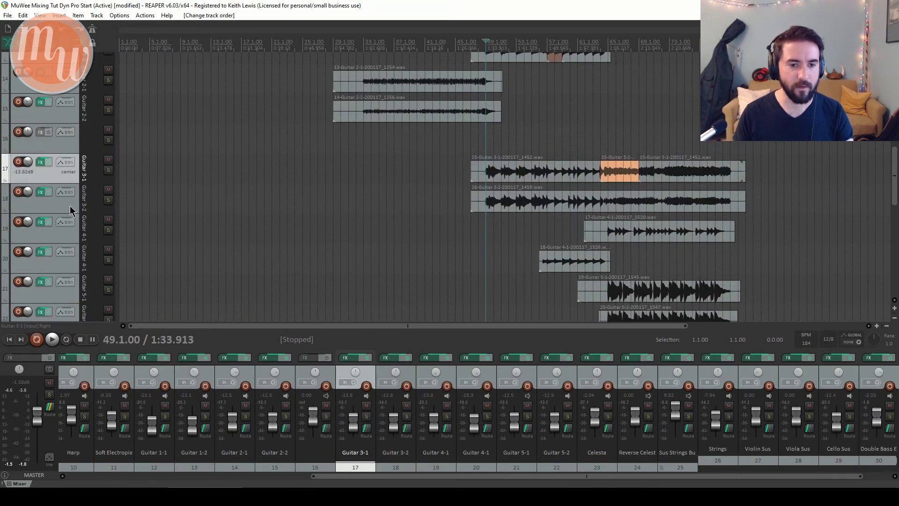
Nest Guitar 3-1 and Guitar 3-2 under the new track 16 as a folder and add ReaEQ to that folder track
{"action": "left_click", "coordinate": [70, 204], "text": "shift"}
{"action": "left_click_drag", "start_coordinate": [57, 178], "coordinate": [68, 139]}
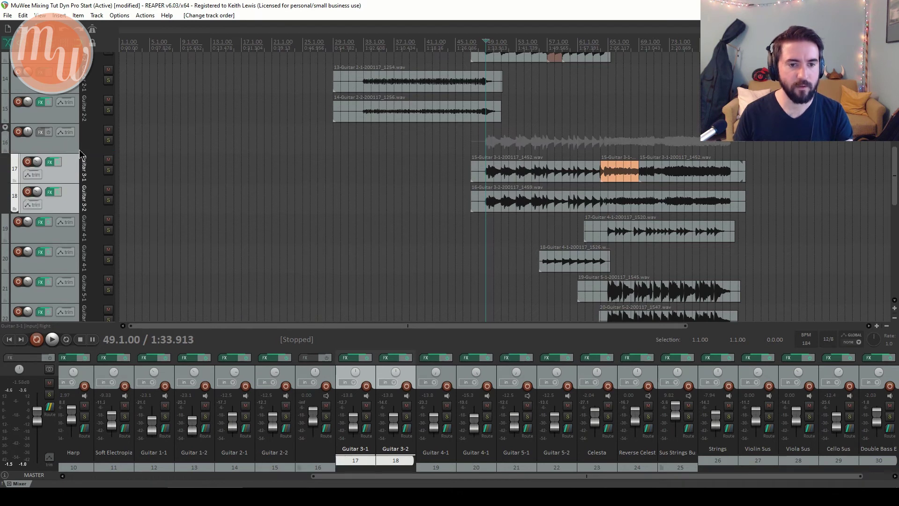
{"action": "left_click", "coordinate": [41, 132]}
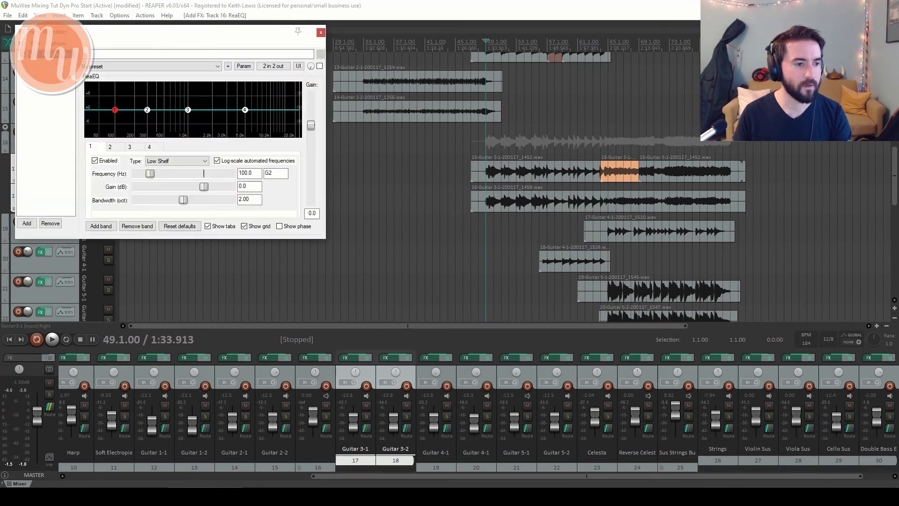
{"action": "left_click_drag", "start_coordinate": [148, 29], "coordinate": [405, 52]}
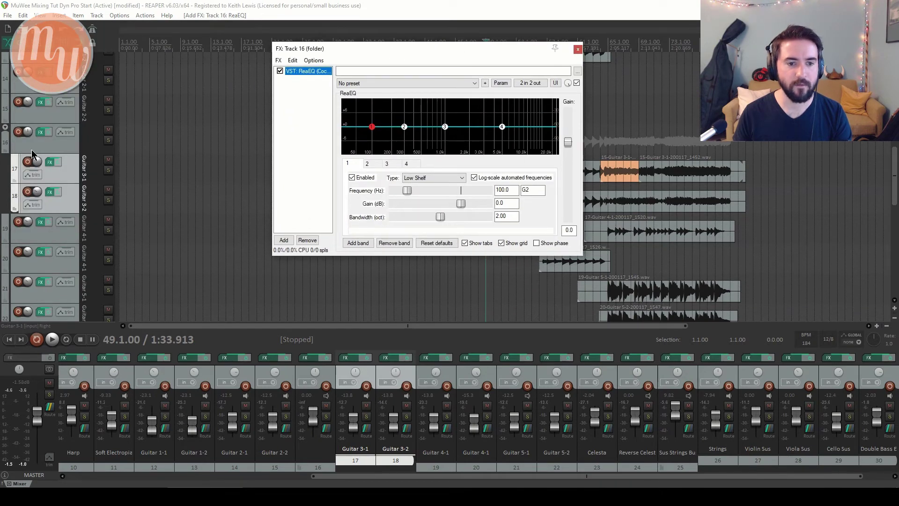
Solo the Guitar 3 folder track and, during playback, set its ReaEQ band 2 to about -3.8 dB at 212 Hz
{"action": "left_click", "coordinate": [108, 140]}
{"action": "key", "text": "space"}
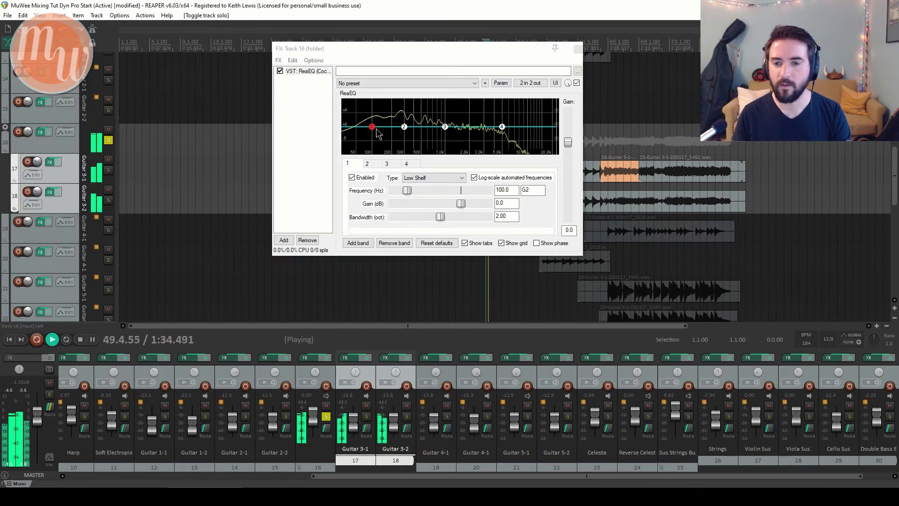
{"action": "left_click_drag", "start_coordinate": [405, 127], "coordinate": [393, 141]}
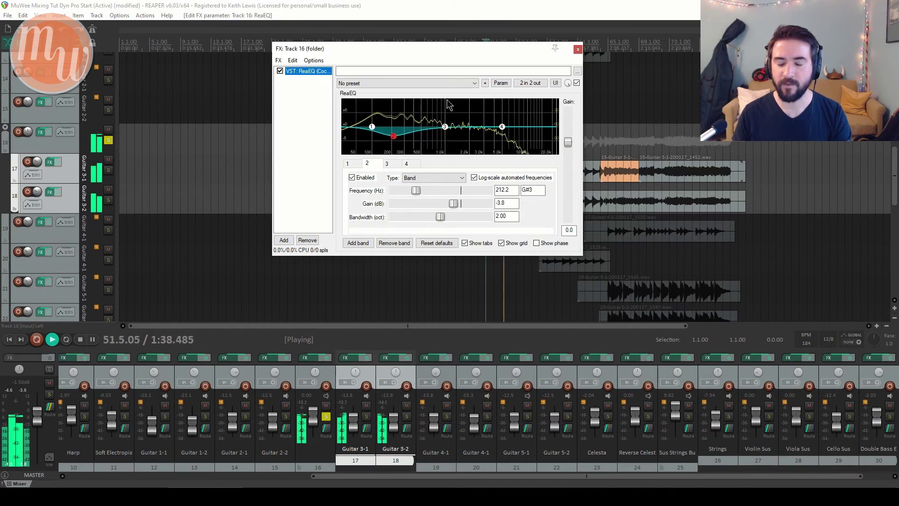
{"action": "key", "text": "space"}
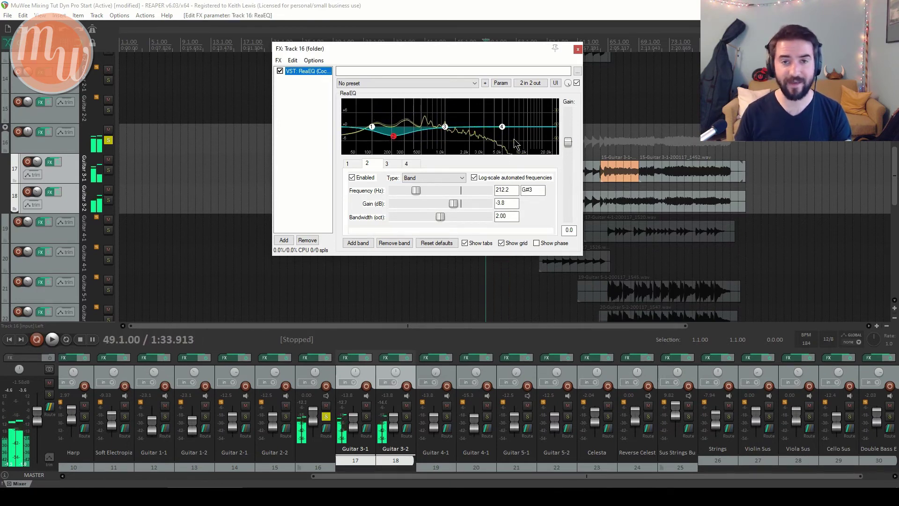
Play the soloed Guitar 3 folder from bar 49, comparing ReaEQ band 2 disabled and enabled
{"action": "key", "text": "space"}
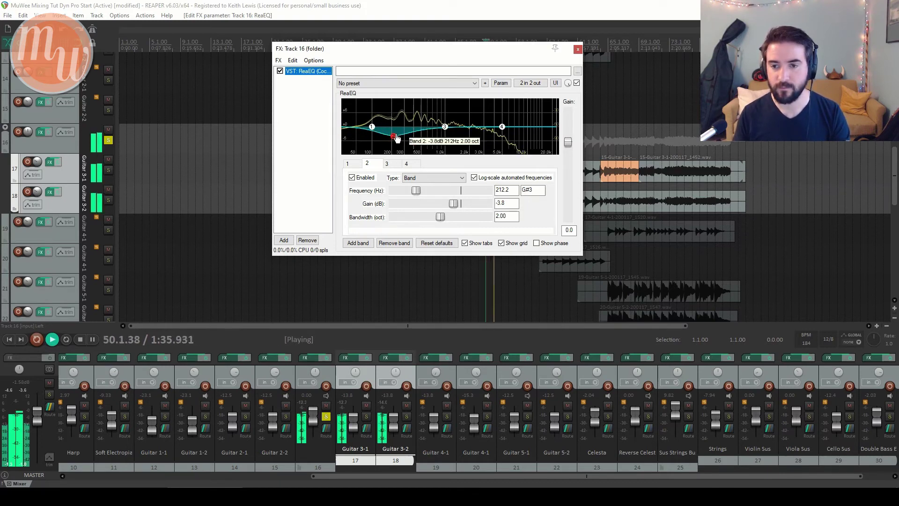
{"action": "double_click", "coordinate": [394, 137]}
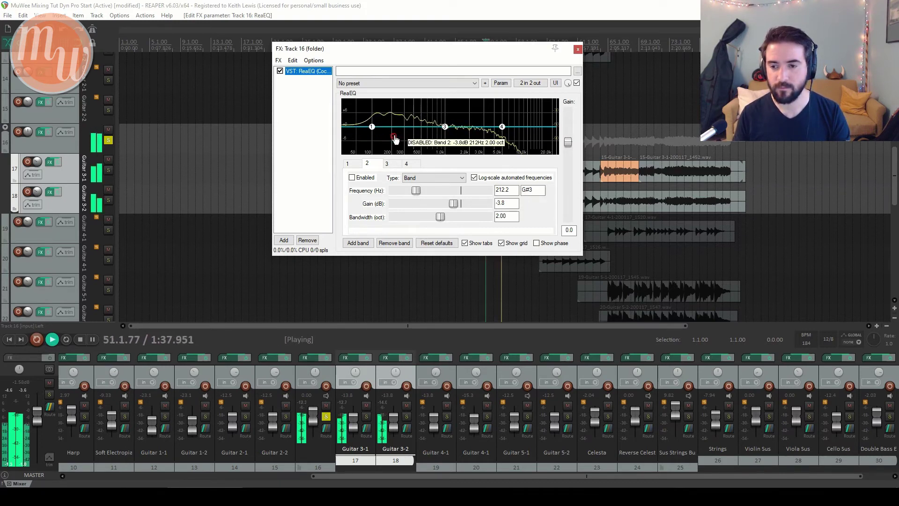
{"action": "double_click", "coordinate": [394, 136]}
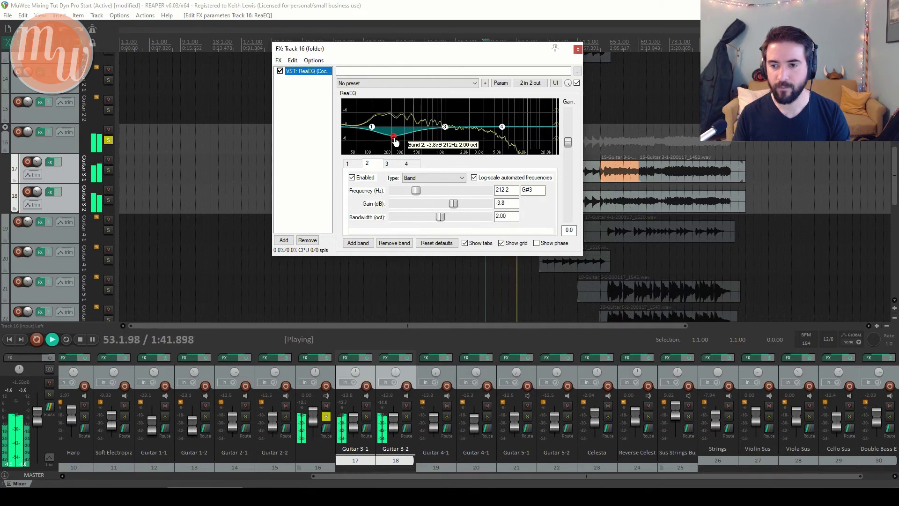
{"action": "key", "text": "space"}
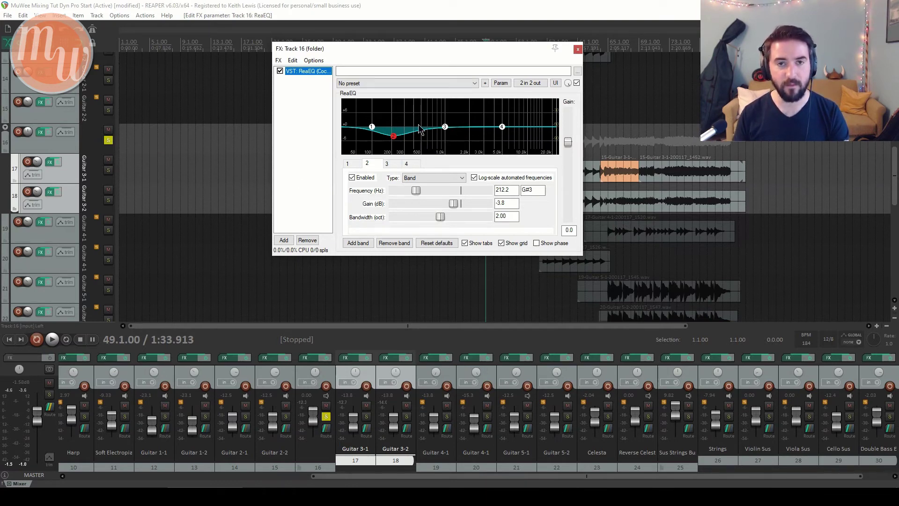
Unsolo the Guitar 3 folder and, with the full mix playing, raise Guitar 3-1 and Guitar 3-2 together to about -12.6 dB
{"action": "key", "text": "space"}
{"action": "left_click", "coordinate": [108, 140]}
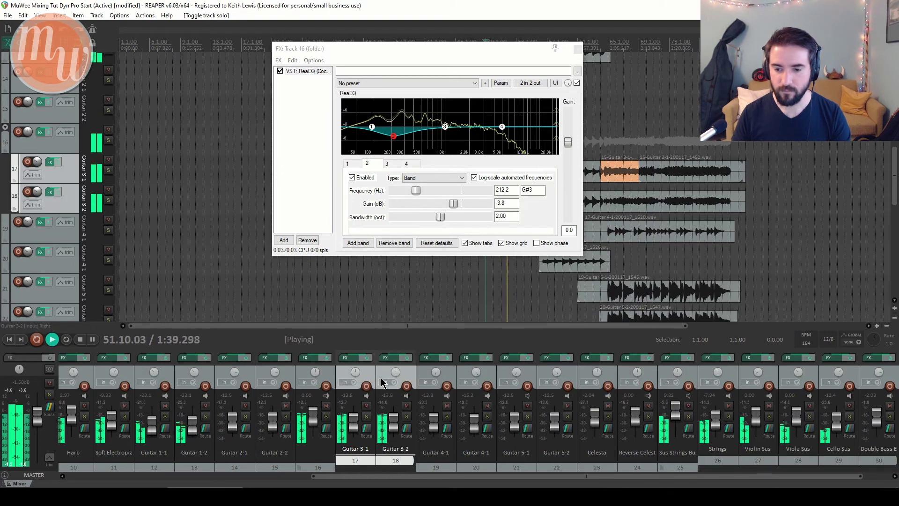
{"action": "left_click_drag", "start_coordinate": [392, 427], "coordinate": [393, 418]}
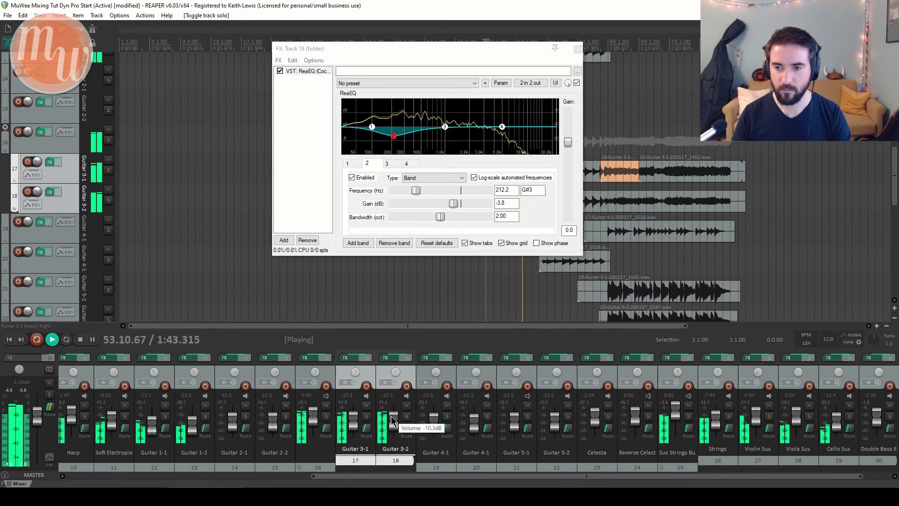
{"action": "left_click_drag", "start_coordinate": [393, 419], "coordinate": [392, 417]}
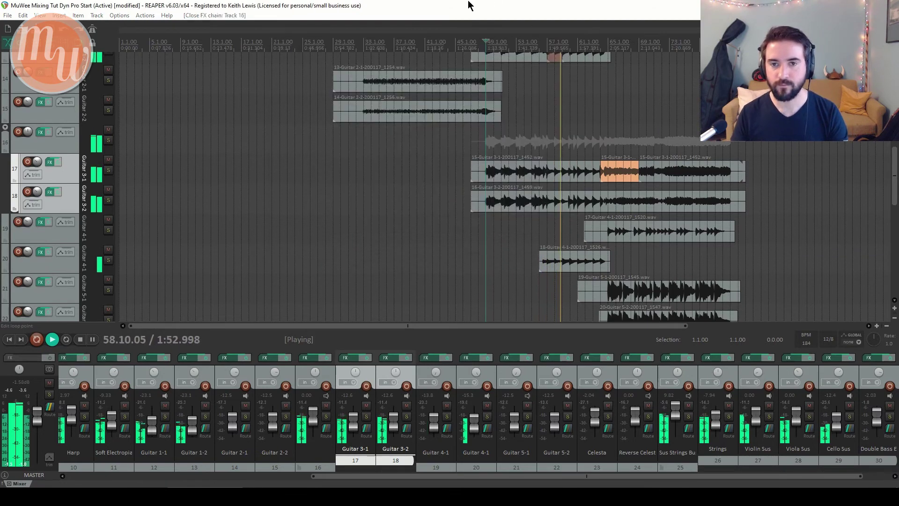
{"action": "left_click", "coordinate": [578, 49]}
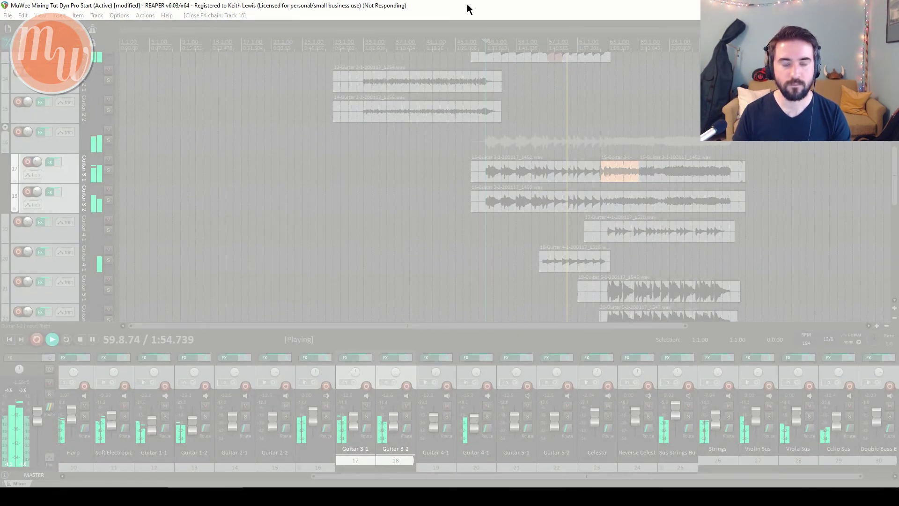
{"action": "key", "text": "space"}
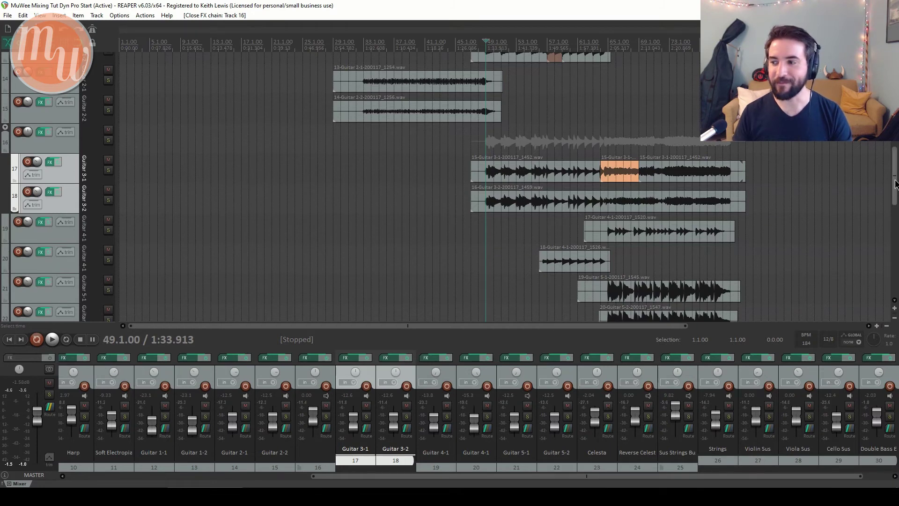
{"action": "left_click_drag", "start_coordinate": [896, 183], "coordinate": [895, 206]}
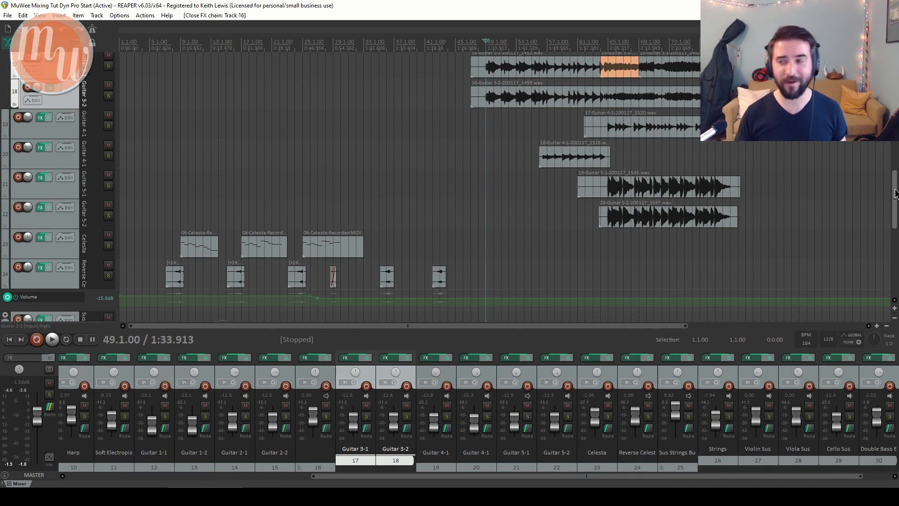
{"action": "left_click_drag", "start_coordinate": [895, 193], "coordinate": [896, 61]}
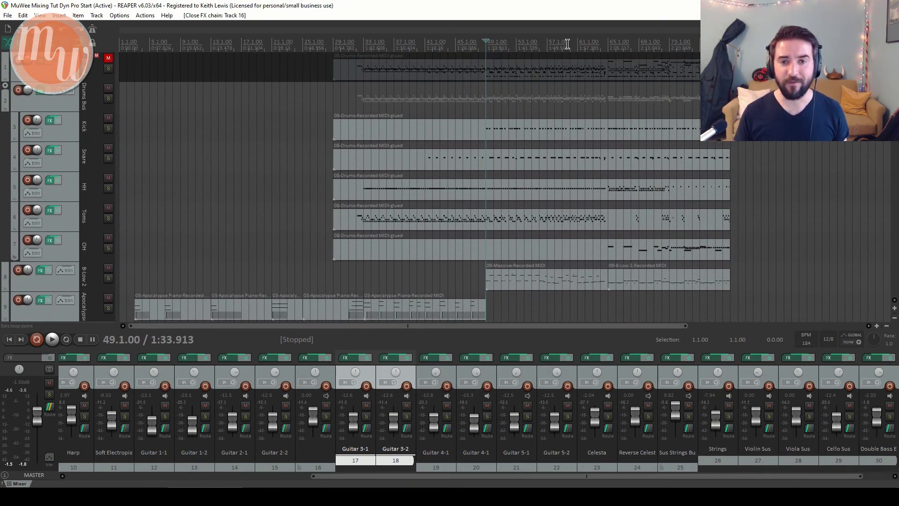
{"action": "left_click_drag", "start_coordinate": [895, 86], "coordinate": [895, 61]}
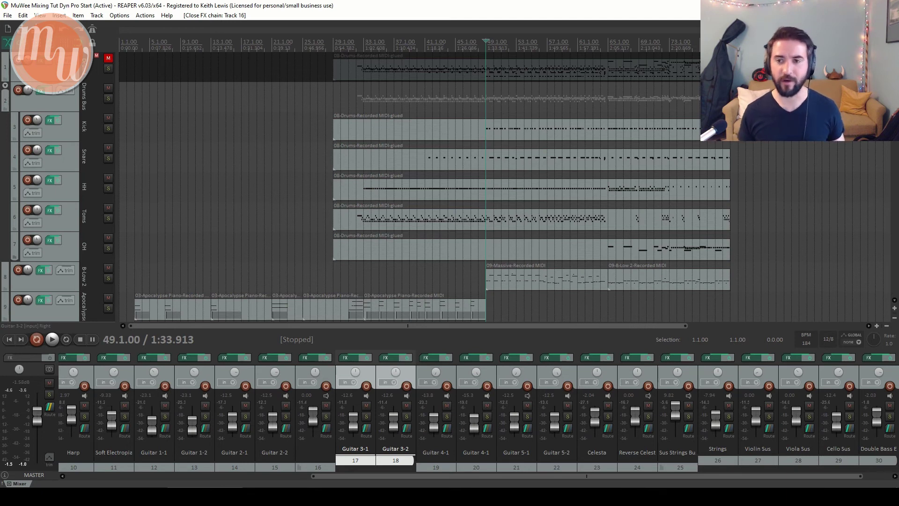
Return to the start of the project, briefly play the full mix and go to the Harp track
{"action": "left_click", "coordinate": [334, 40]}
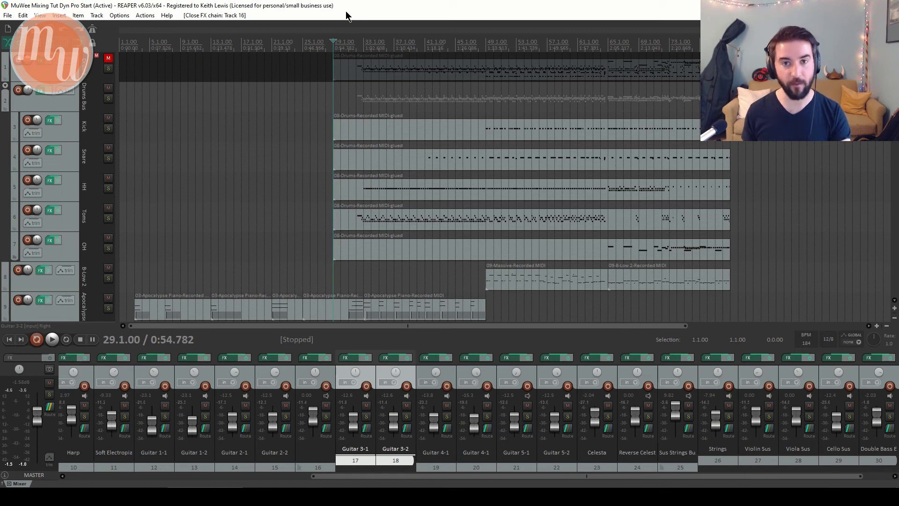
{"action": "key", "text": "Home"}
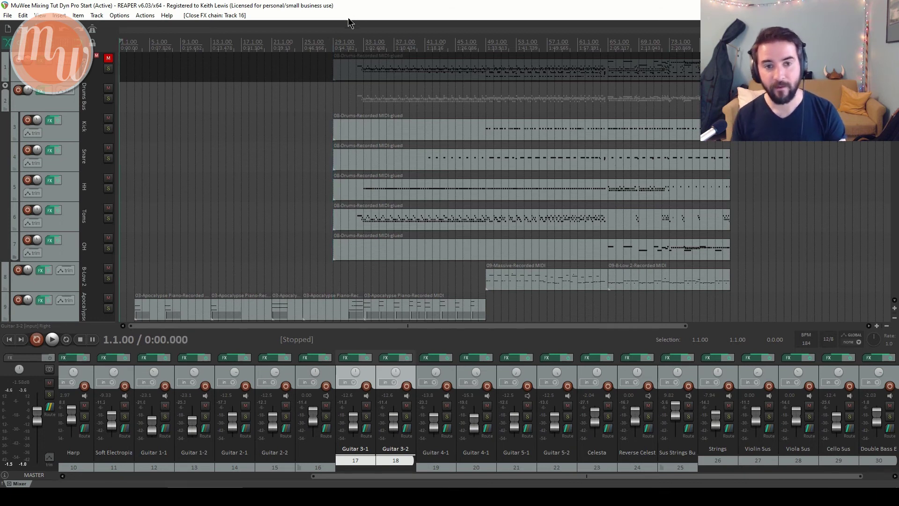
{"action": "key", "text": "space"}
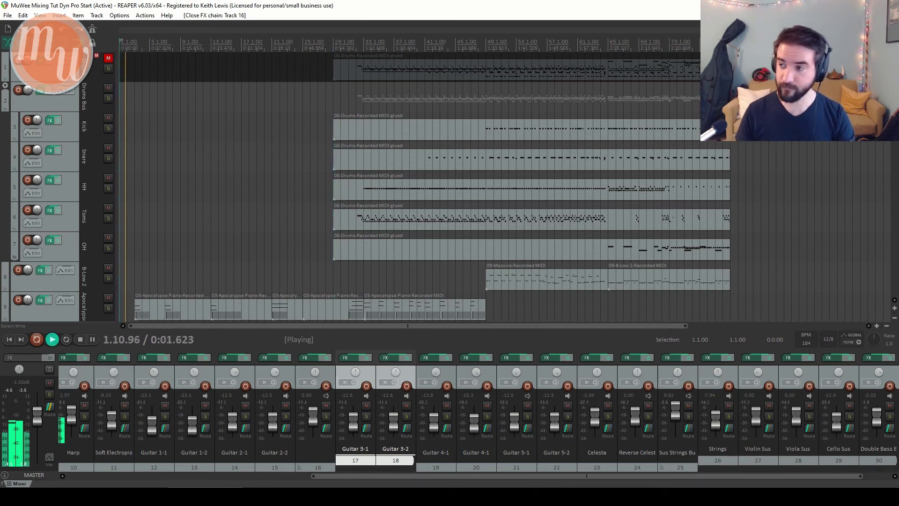
{"action": "left_click_drag", "start_coordinate": [895, 99], "coordinate": [895, 157]}
{"action": "key", "text": "space"}
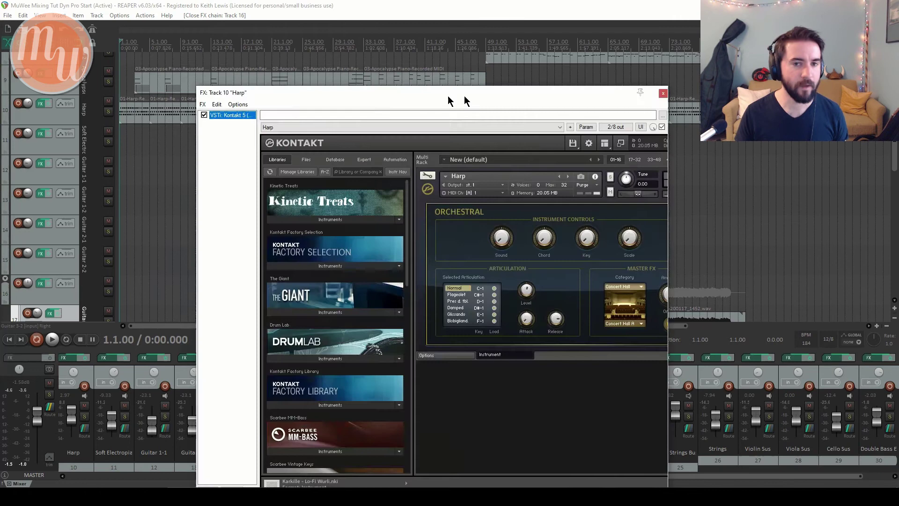
Add M30 Reverb after Kontakt on the Harp track and switch off its 100% mix option
{"action": "left_click_drag", "start_coordinate": [465, 100], "coordinate": [500, 40]}
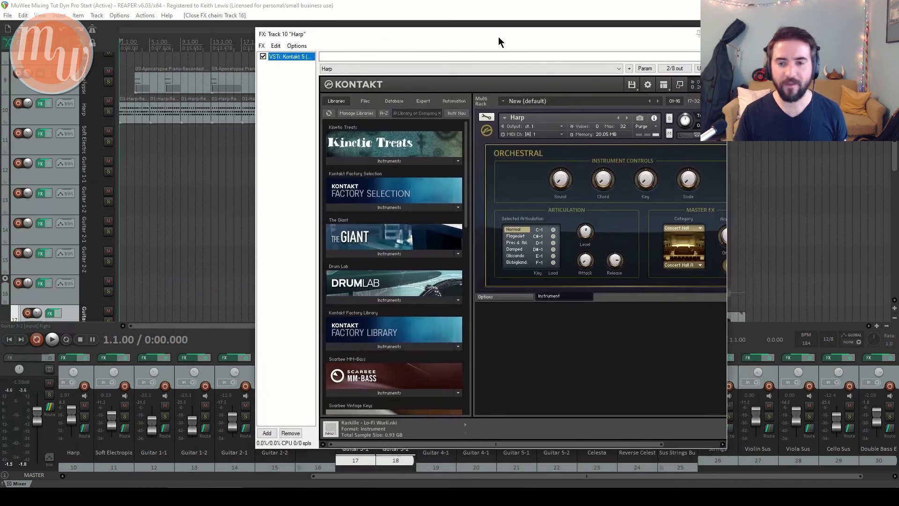
{"action": "right_click", "coordinate": [287, 103]}
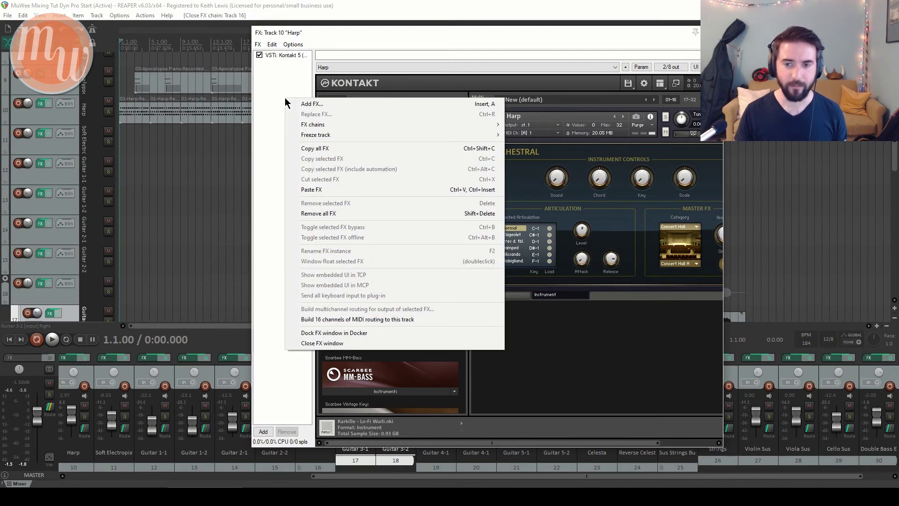
{"action": "key", "text": "Escape"}
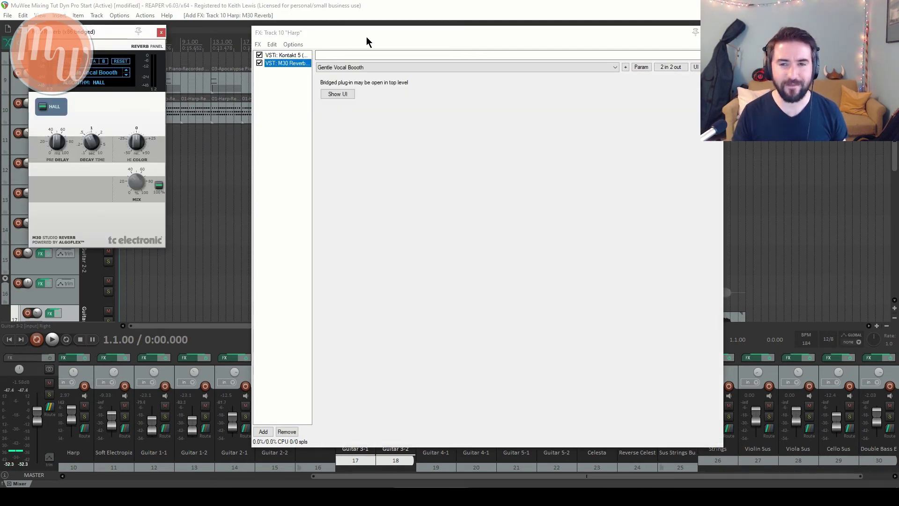
{"action": "left_click_drag", "start_coordinate": [366, 42], "coordinate": [319, 37]}
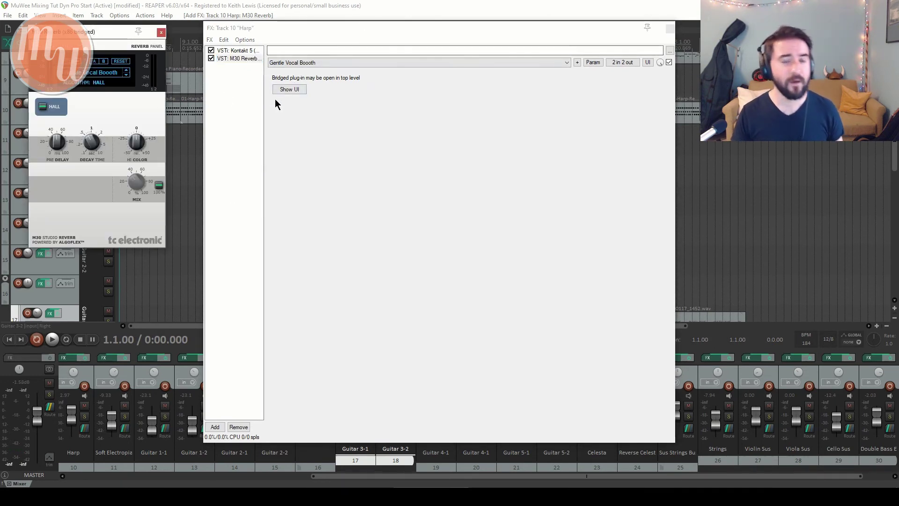
{"action": "left_click_drag", "start_coordinate": [95, 28], "coordinate": [154, 49]}
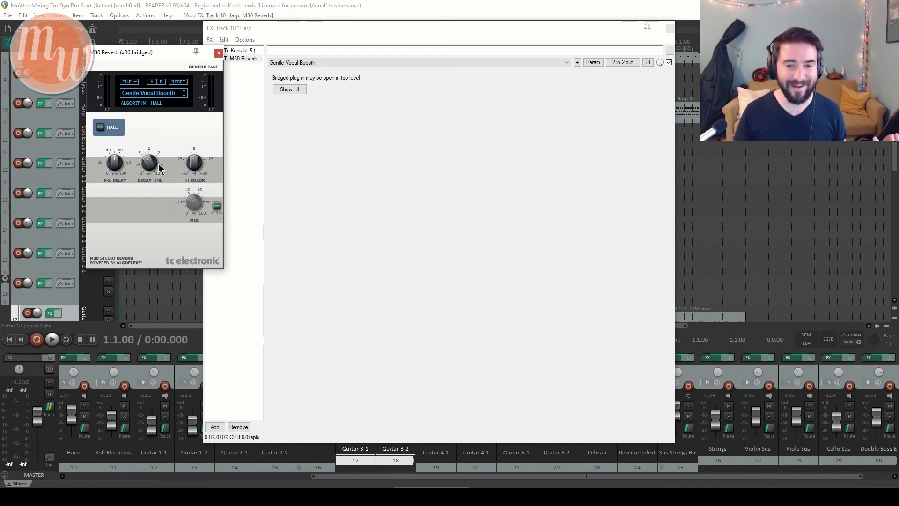
{"action": "left_click", "coordinate": [217, 209]}
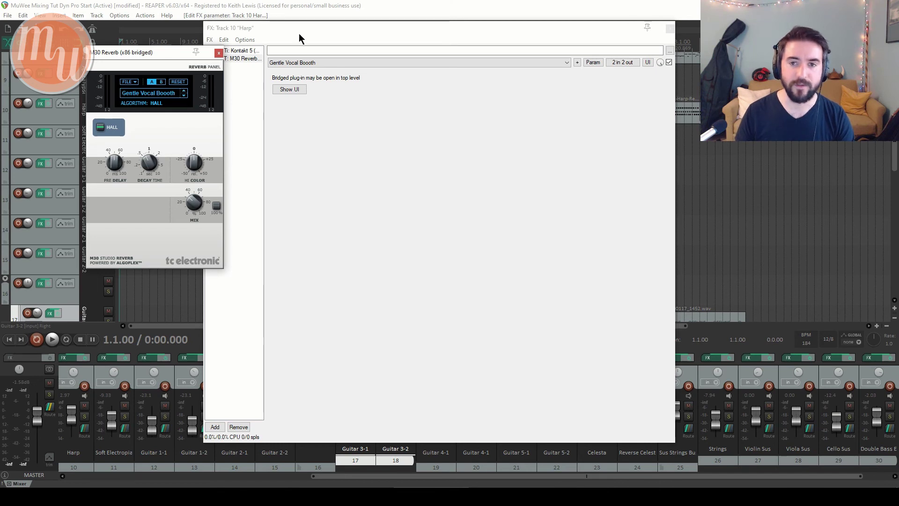
Solo the Harp track and play it from the project start, comparing M30 Reverb bypassed and enabled
{"action": "left_click_drag", "start_coordinate": [329, 33], "coordinate": [446, 32]}
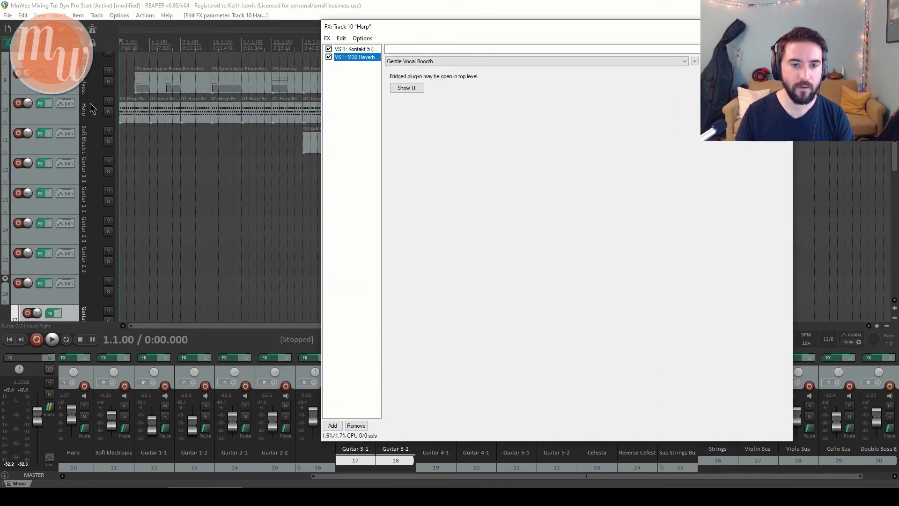
{"action": "left_click", "coordinate": [108, 111]}
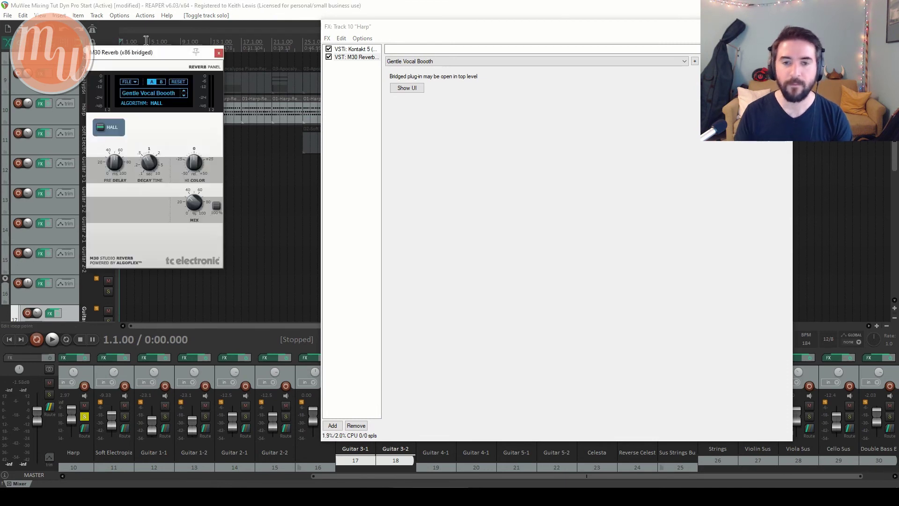
{"action": "left_click_drag", "start_coordinate": [124, 55], "coordinate": [165, 55]}
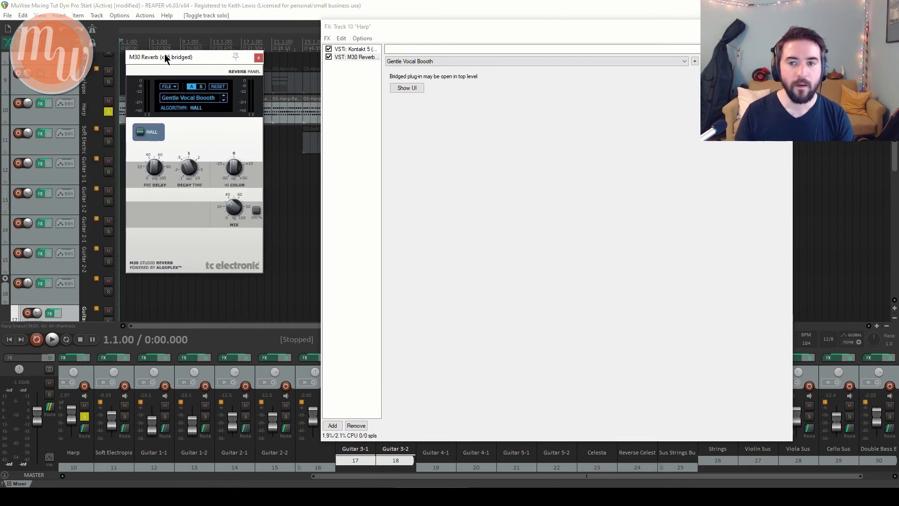
{"action": "left_click", "coordinate": [234, 7]}
{"action": "key", "text": "space"}
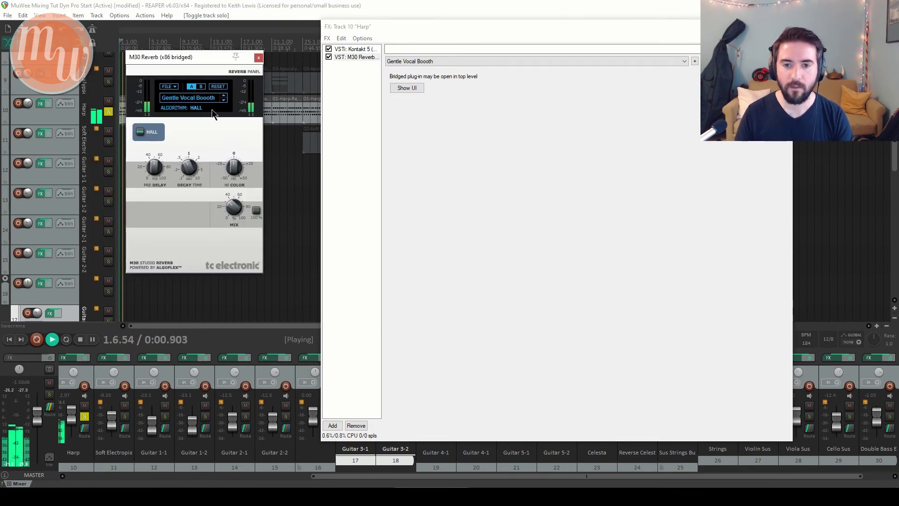
{"action": "left_click_drag", "start_coordinate": [191, 56], "coordinate": [357, 57]}
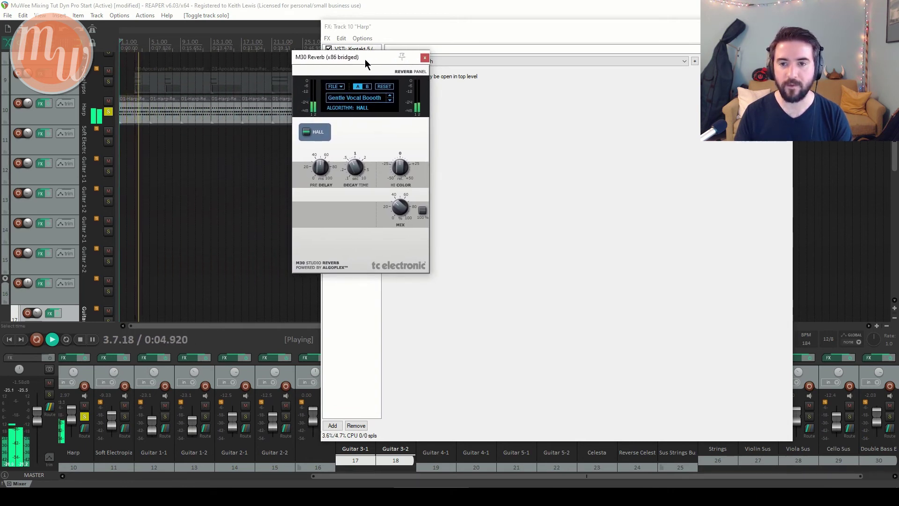
{"action": "left_click_drag", "start_coordinate": [365, 59], "coordinate": [246, 41]}
{"action": "left_click", "coordinate": [329, 57]}
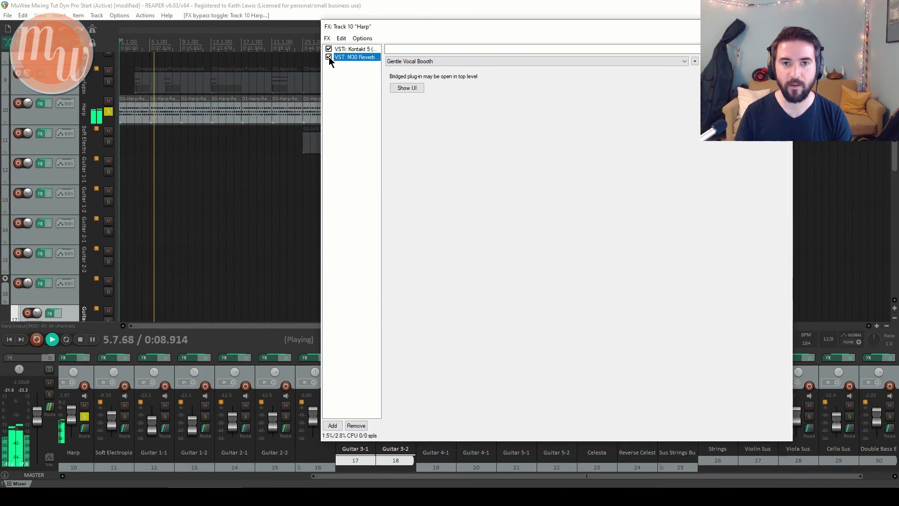
{"action": "left_click", "coordinate": [329, 58]}
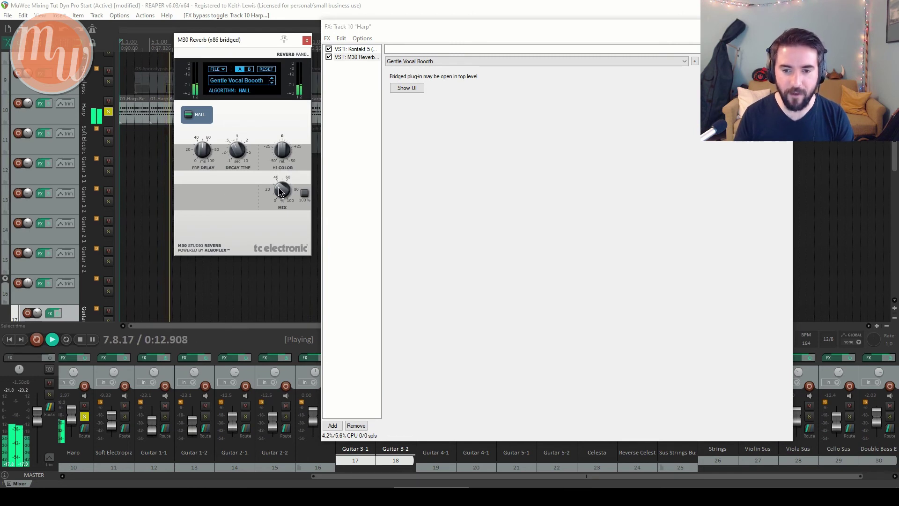
Adjust the M30 Reverb mix on the soloed Harp track by ear, comparing the reverb bypassed and enabled
{"action": "left_click_drag", "start_coordinate": [280, 191], "coordinate": [285, 130]}
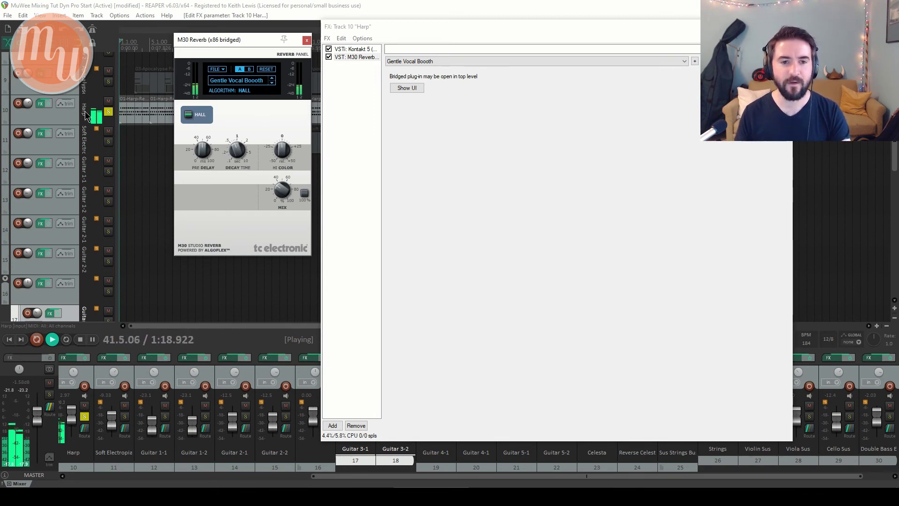
{"action": "left_click", "coordinate": [330, 56]}
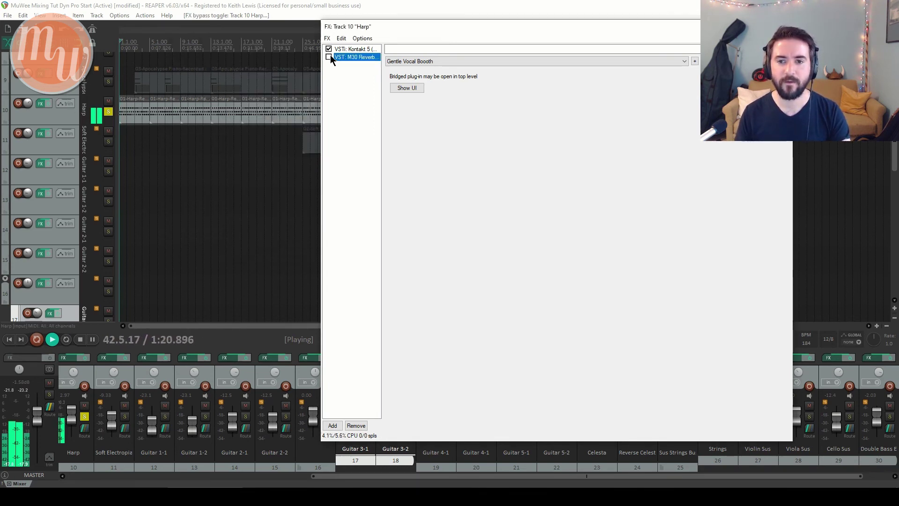
{"action": "left_click", "coordinate": [329, 56]}
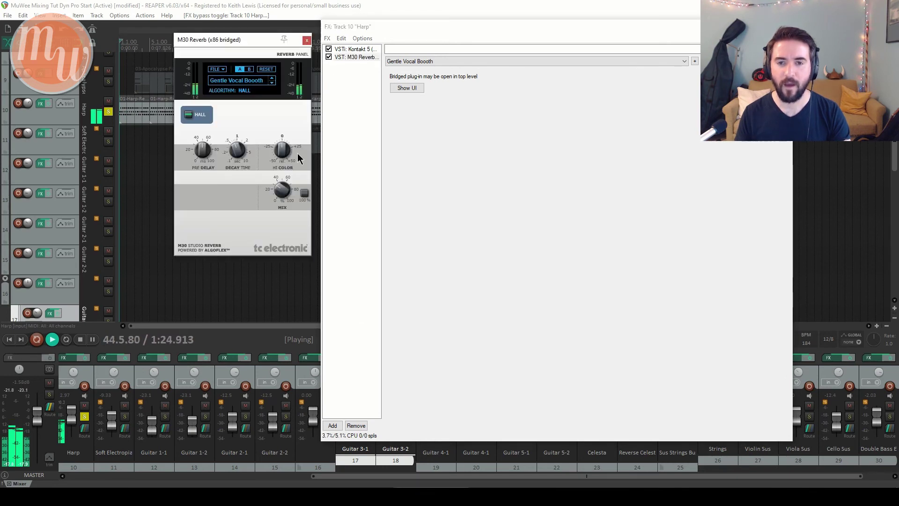
Close the Harp's reverb and FX chain windows, stop playback and unsolo the Harp track
{"action": "left_click", "coordinate": [306, 41]}
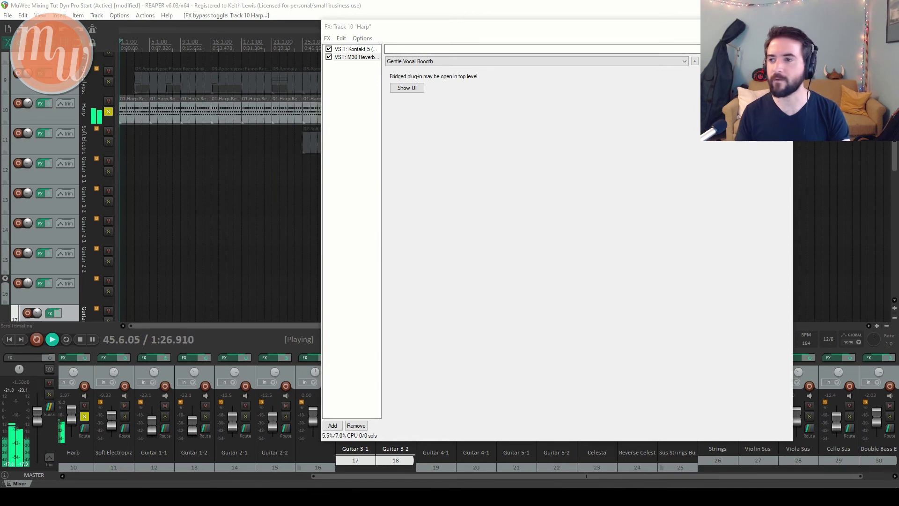
{"action": "left_click", "coordinate": [782, 26]}
{"action": "key", "text": "space"}
{"action": "left_click", "coordinate": [108, 112]}
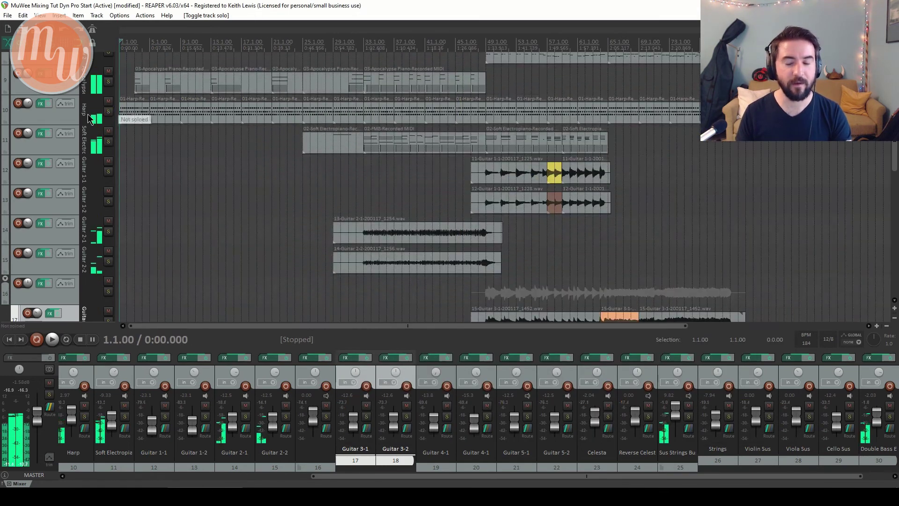
Place the edit cursor at 49.1.00 and play the full mix from there to judge the Harp reverb
{"action": "left_click", "coordinate": [486, 42]}
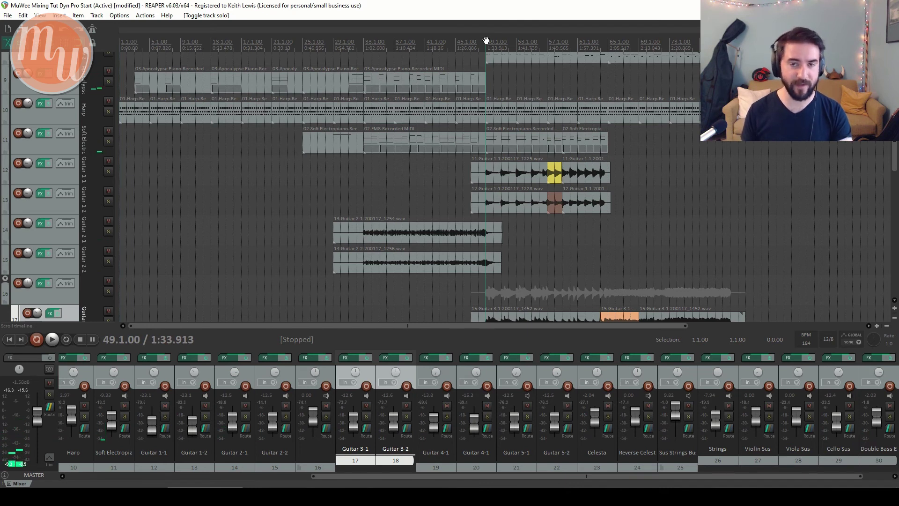
{"action": "key", "text": "space"}
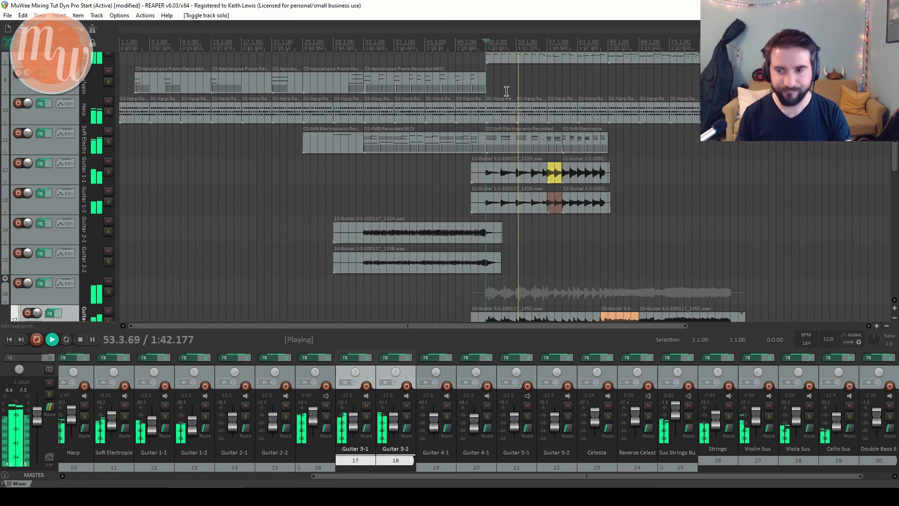
{"action": "key", "text": "space"}
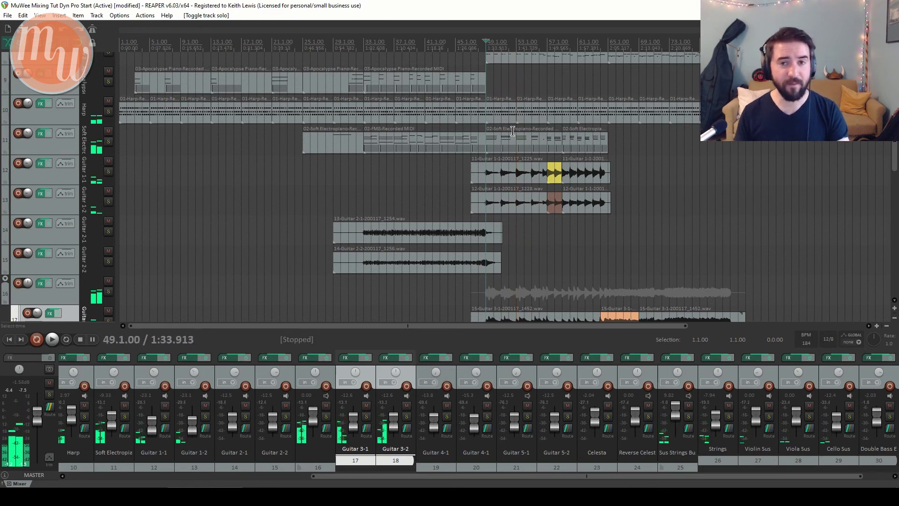
Readjust the Harp's M30 Reverb mix, check it in the full mix from bar 49, and save the project
{"action": "left_click", "coordinate": [40, 105]}
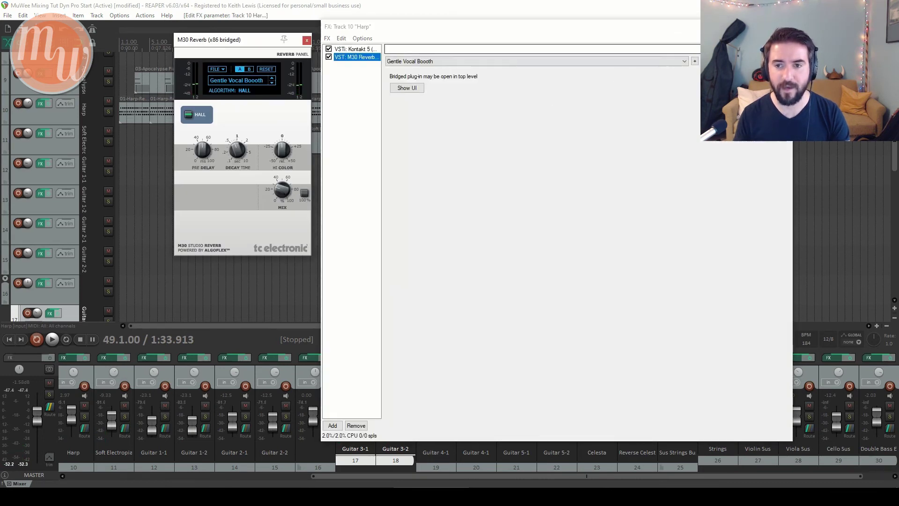
{"action": "key", "text": "Escape"}
{"action": "key", "text": "space"}
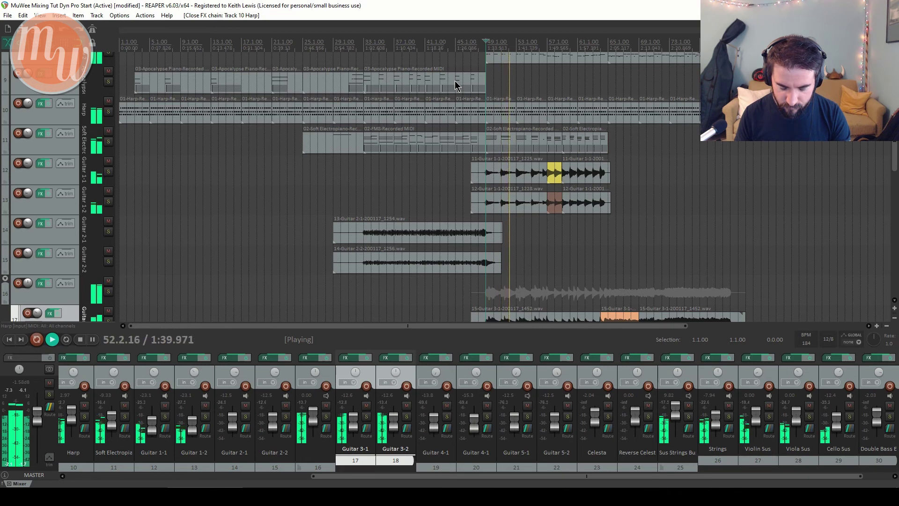
{"action": "key", "text": "space"}
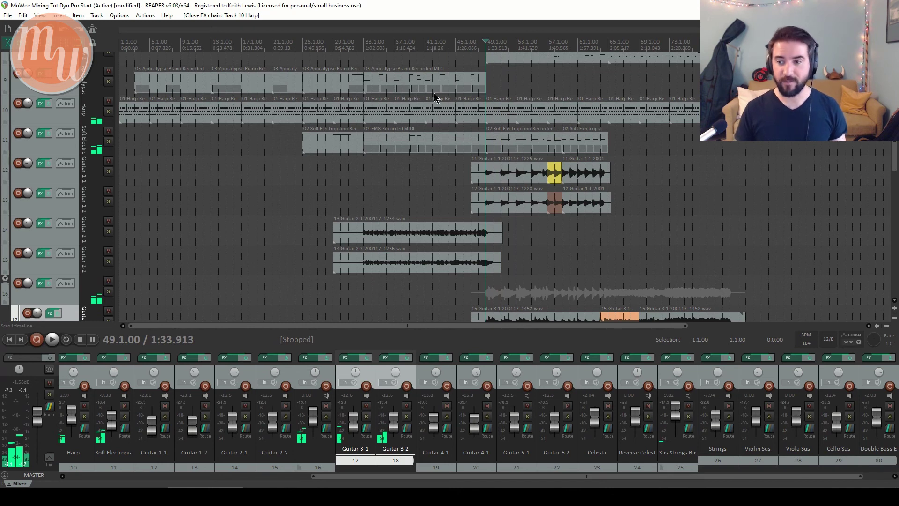
{"action": "key", "text": "ctrl+s"}
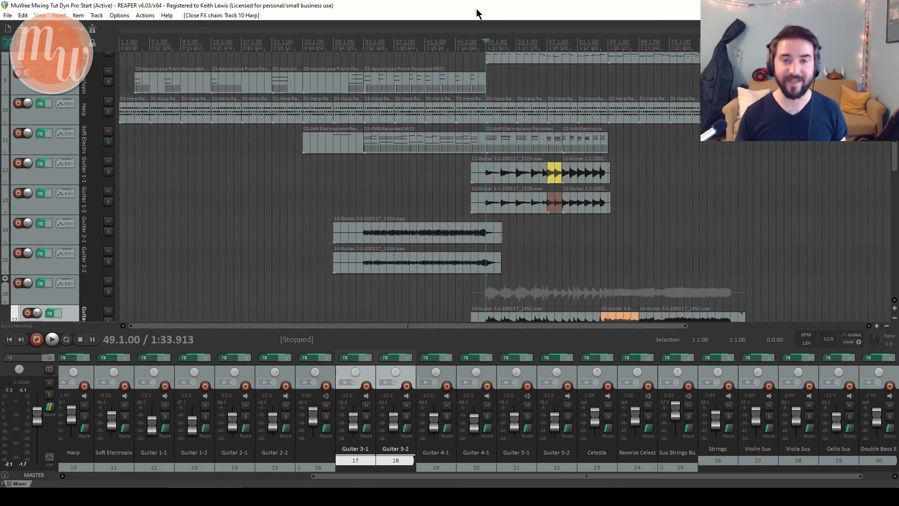
Add M30 Reverb after ReaEQ on the Sus Strings Bus and adjust its mix amount
{"action": "scroll", "coordinate": [894, 143], "scroll_direction": "down", "scroll_amount": 10}
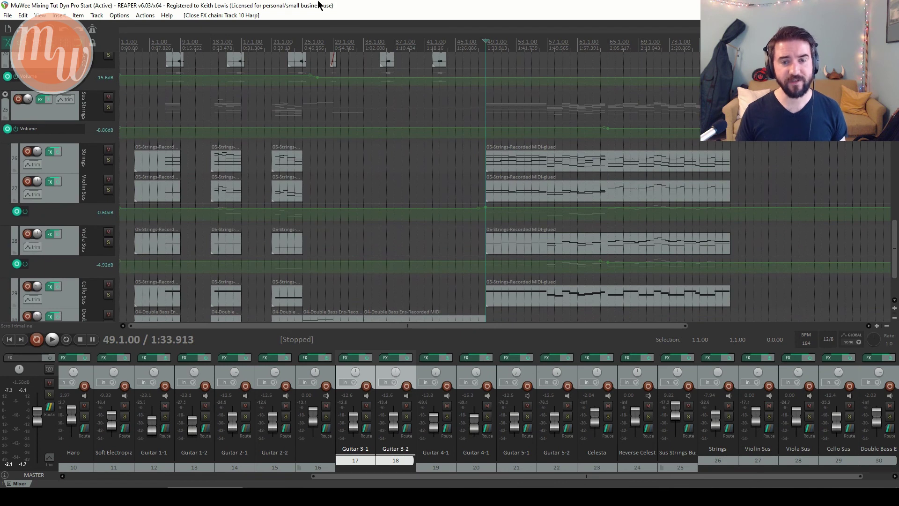
{"action": "left_click", "coordinate": [43, 100]}
{"action": "right_click", "coordinate": [223, 103]}
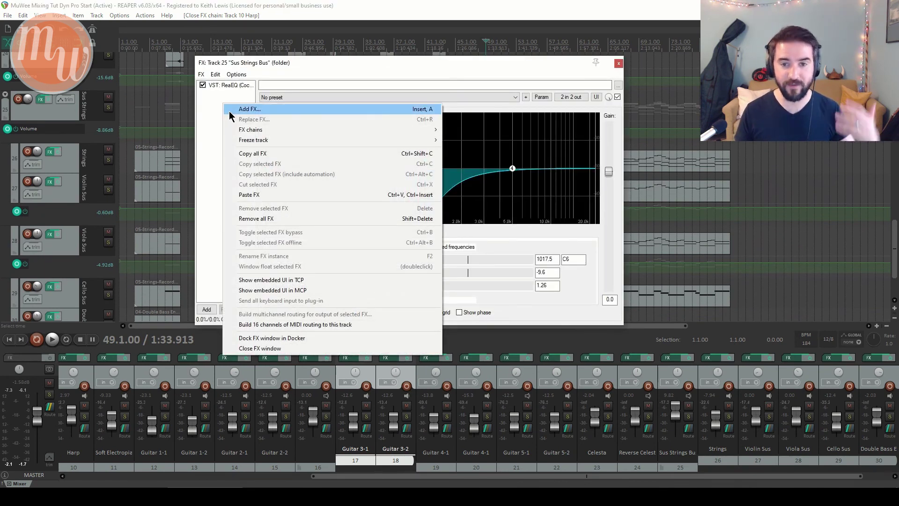
{"action": "left_click", "coordinate": [229, 109]}
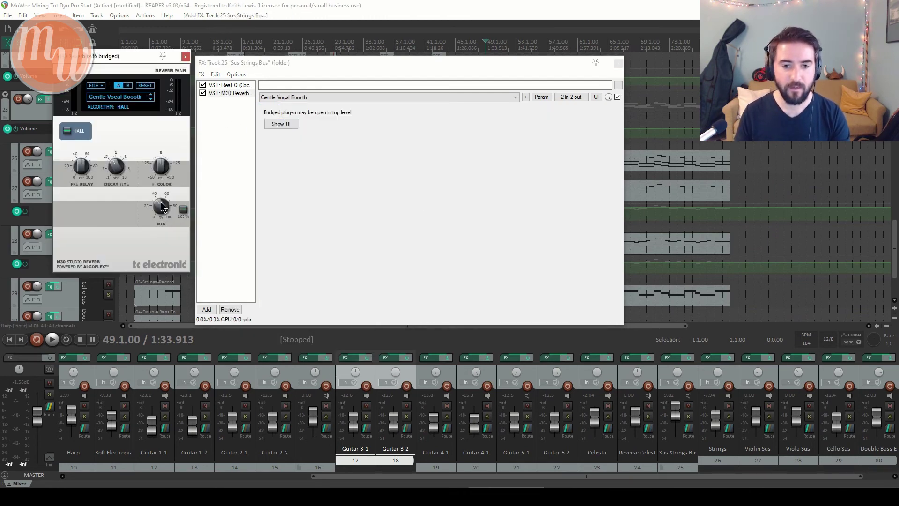
{"action": "left_click", "coordinate": [367, 8]}
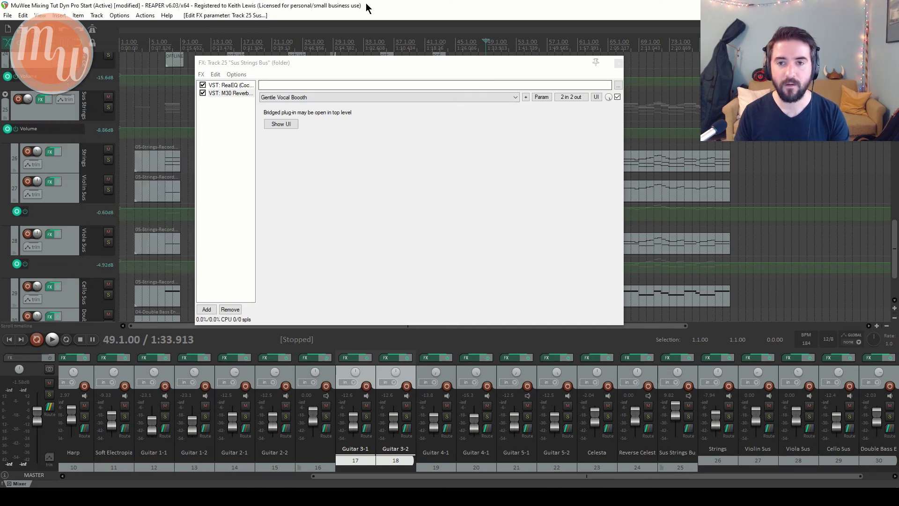
Solo the Sus Strings Bus during playback from bar 49, fine-tune its M30 Reverb mix by ear and close its FX chain
{"action": "key", "text": "space"}
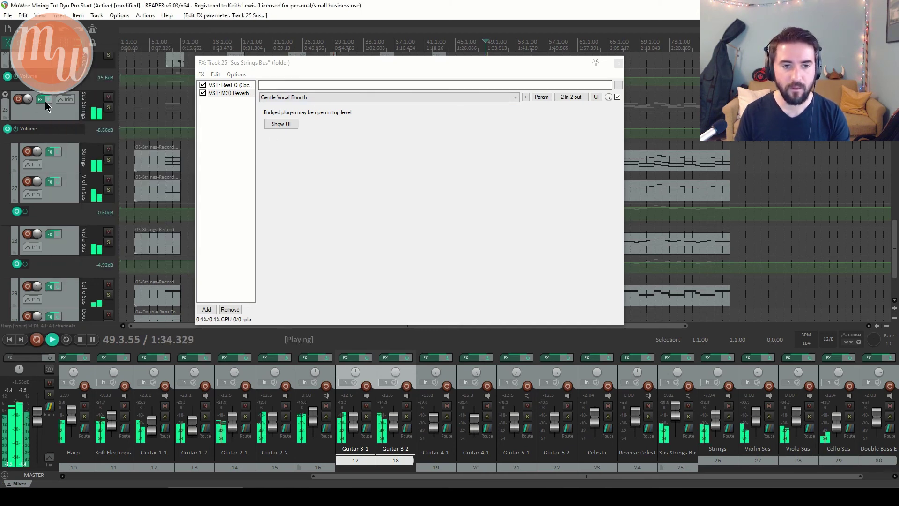
{"action": "left_click", "coordinate": [109, 108]}
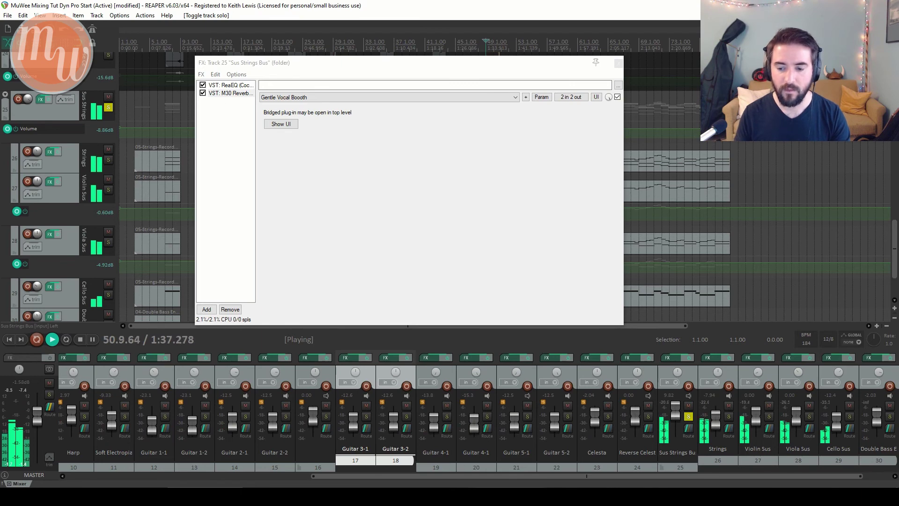
{"action": "left_click", "coordinate": [500, 199]}
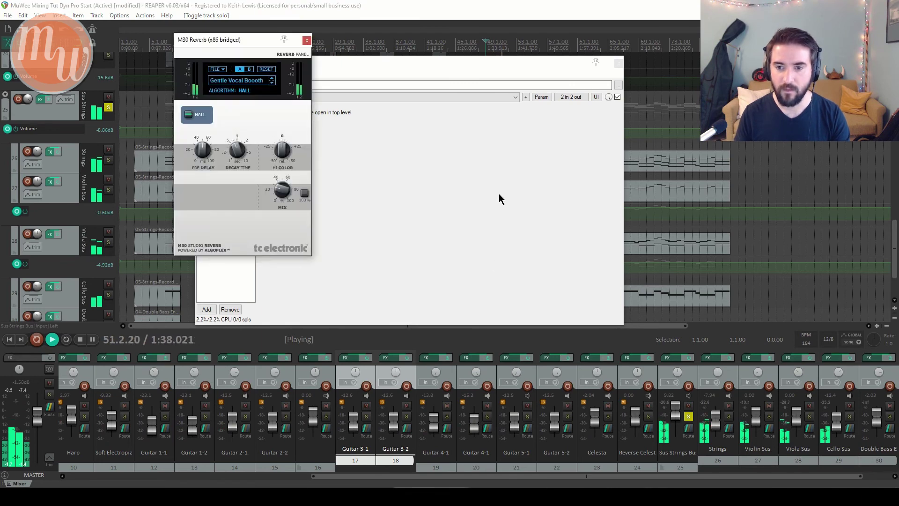
{"action": "left_click", "coordinate": [307, 41]}
{"action": "left_click", "coordinate": [431, 496]}
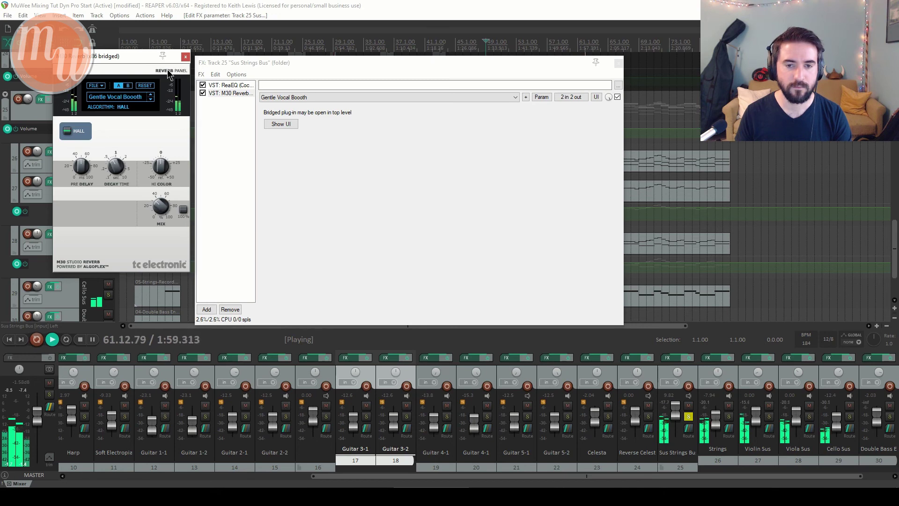
{"action": "left_click", "coordinate": [187, 57]}
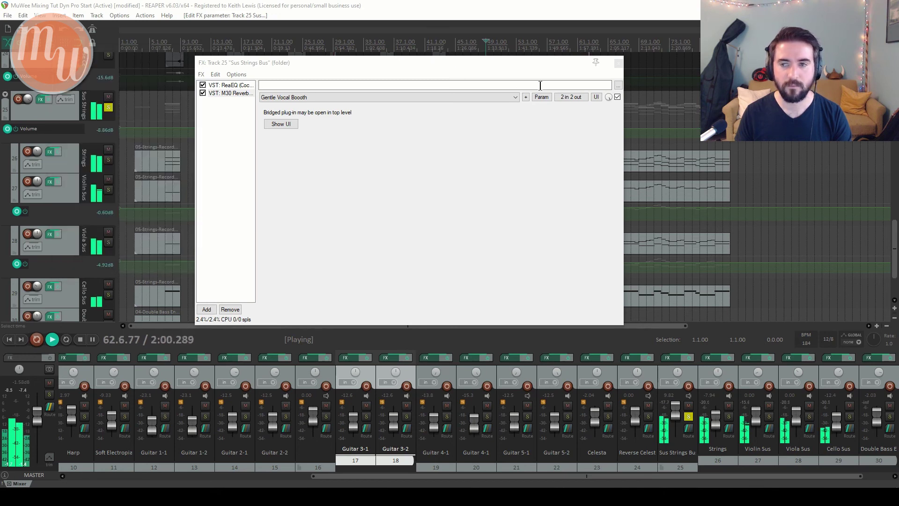
{"action": "left_click", "coordinate": [619, 62]}
{"action": "key", "text": "space"}
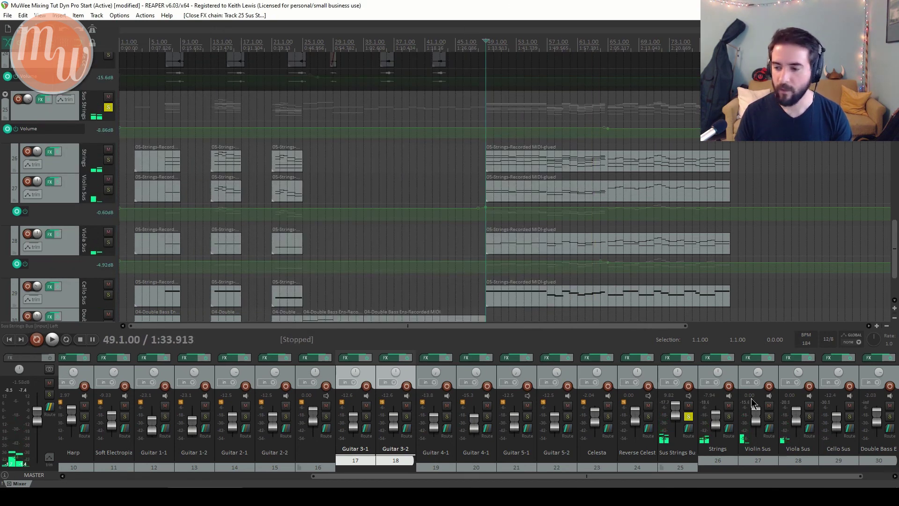
Unsolo the Sus Strings Bus and play the full mix from bar 49
{"action": "left_click", "coordinate": [689, 417]}
{"action": "key", "text": "space"}
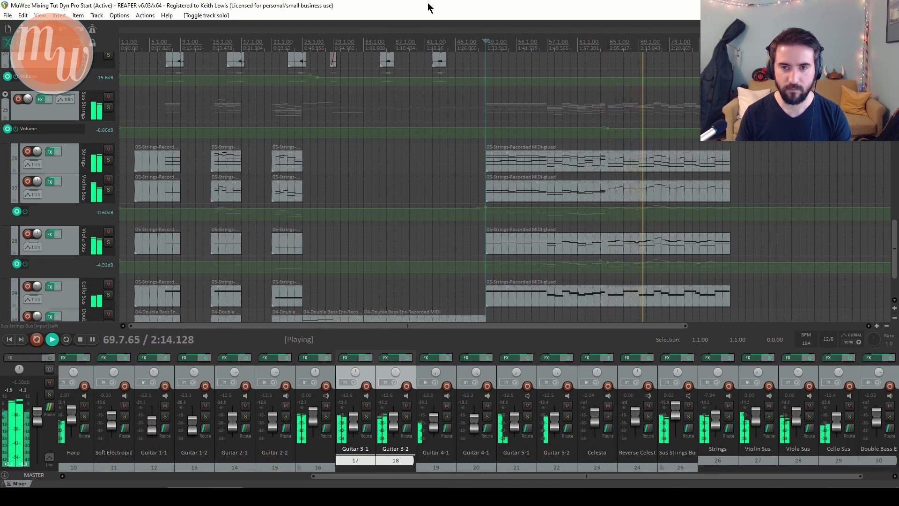
{"action": "key", "text": "space"}
Return to the project start, bring the first tracks into view and play the whole mix through to the end
{"action": "key", "text": "w"}
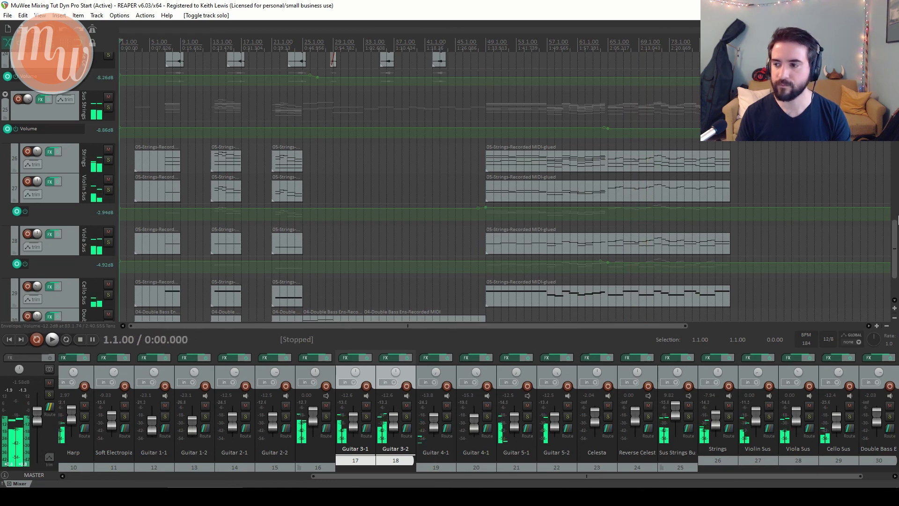
{"action": "left_click_drag", "start_coordinate": [895, 244], "coordinate": [895, 73]}
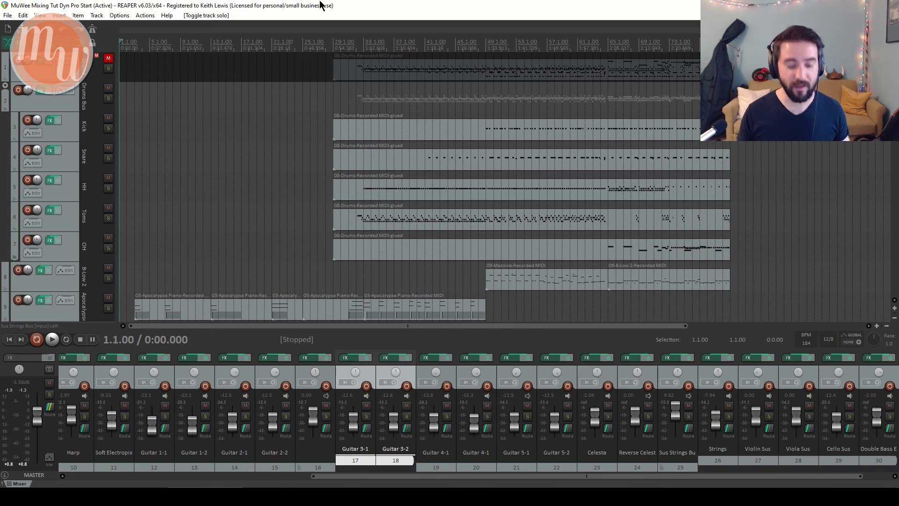
{"action": "key", "text": "space"}
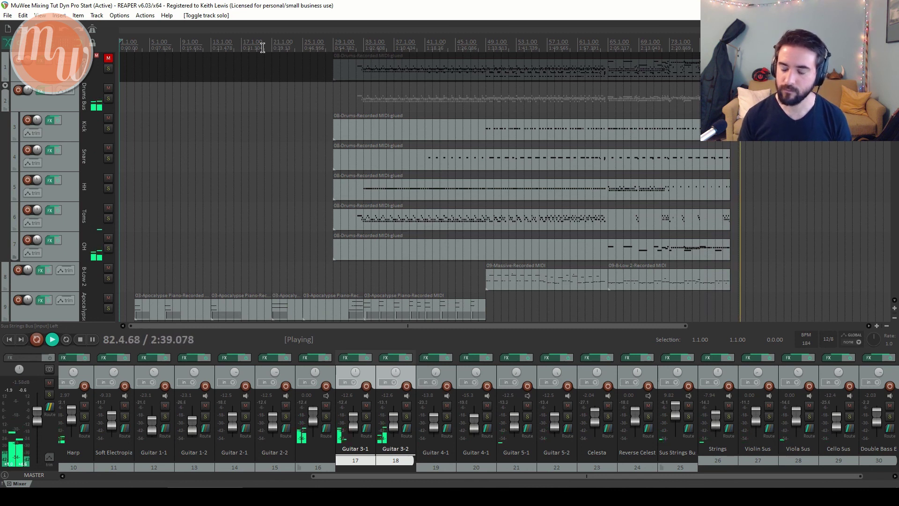
{"action": "key", "text": "space"}
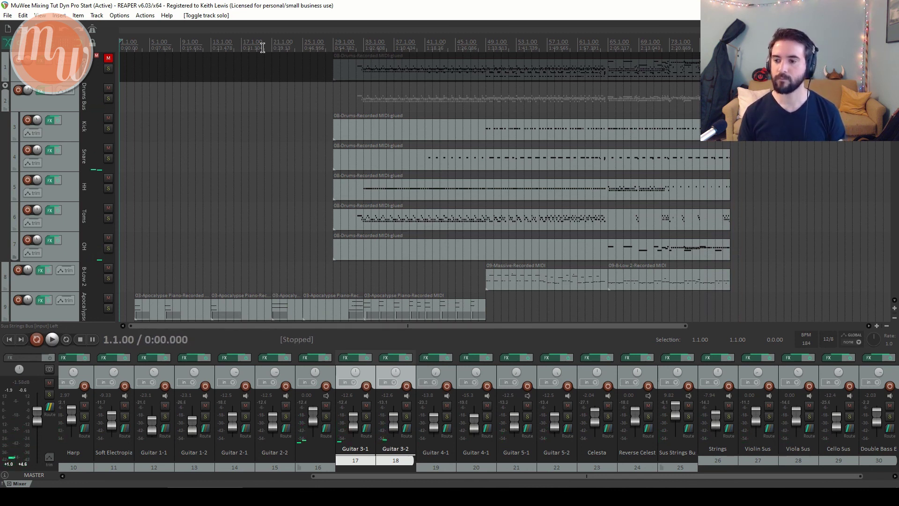